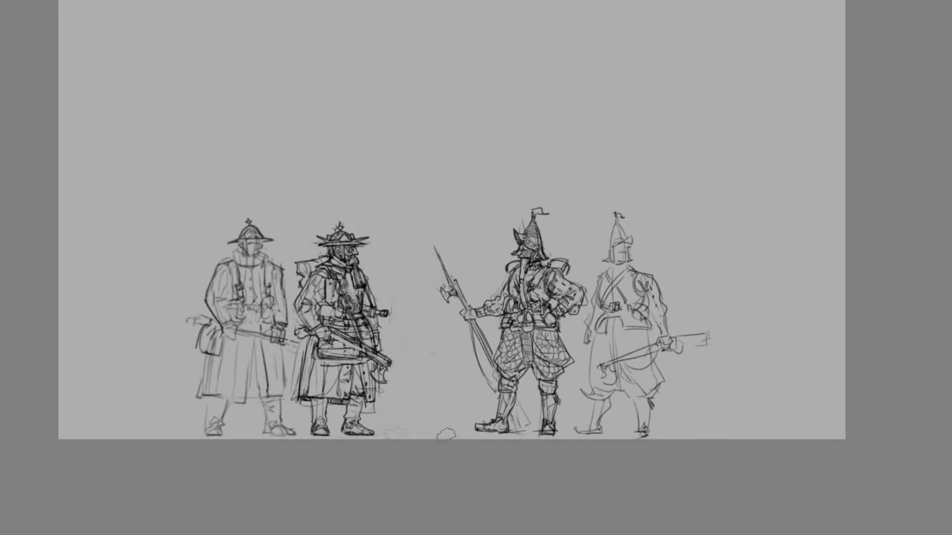
Examine the four sketched soldiers, both as a full lineup and up close around the bearded figure's hat and upper body
scroll(446, 435, down, 1)
scroll(323, 435, up, 1)
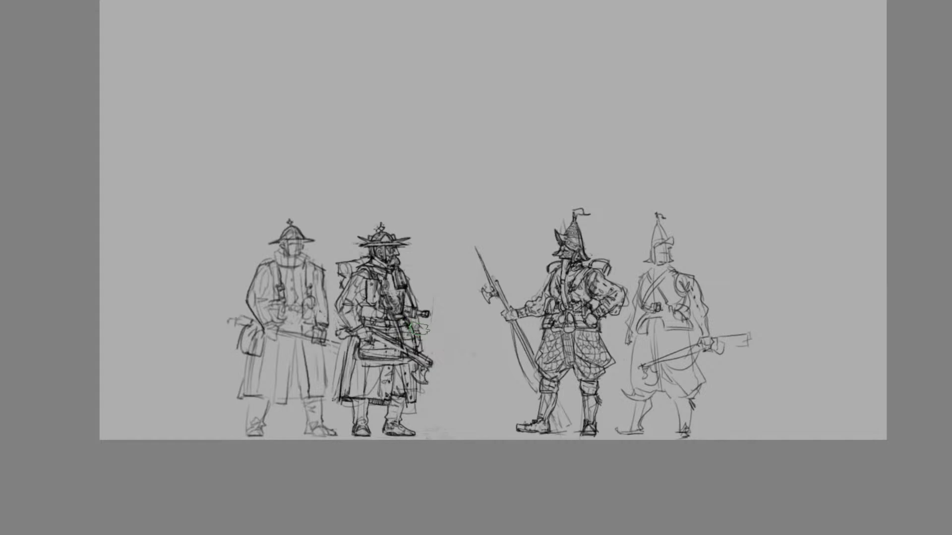
scroll(356, 230, up, 3)
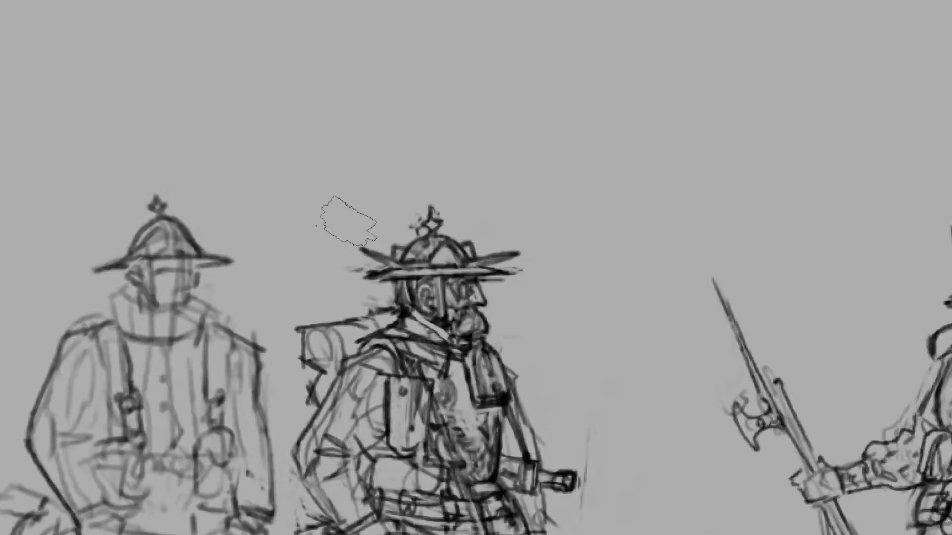
scroll(444, 231, down, 3)
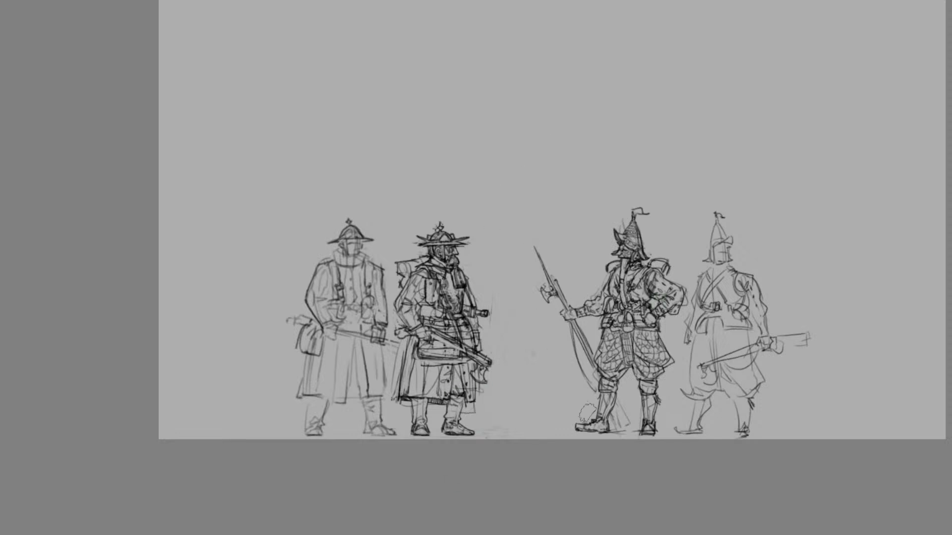
scroll(542, 377, up, 2)
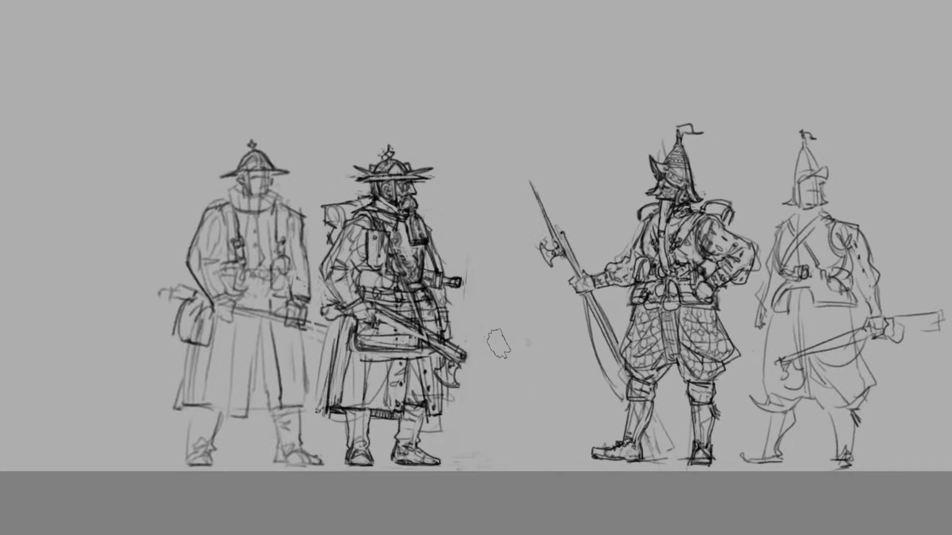
scroll(499, 324, down, 2)
scroll(616, 333, up, 2)
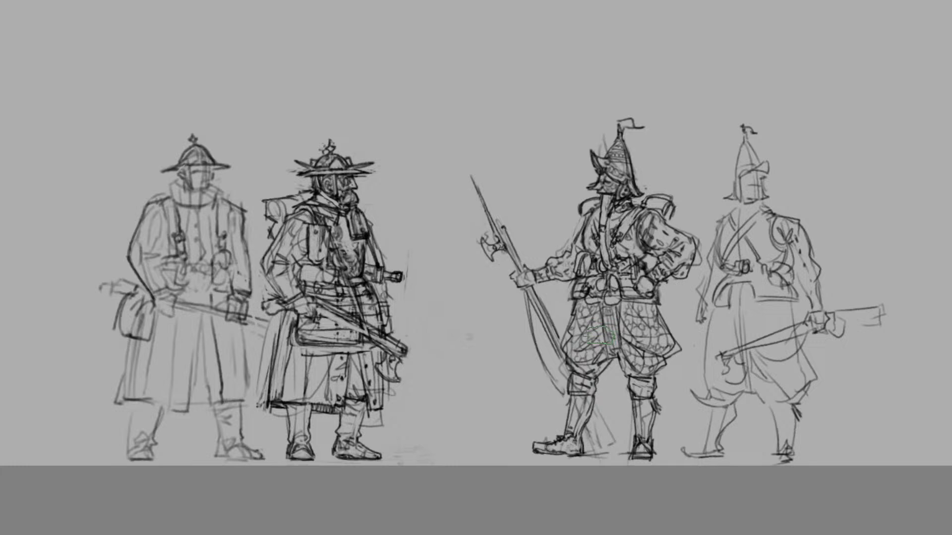
scroll(598, 337, down, 2)
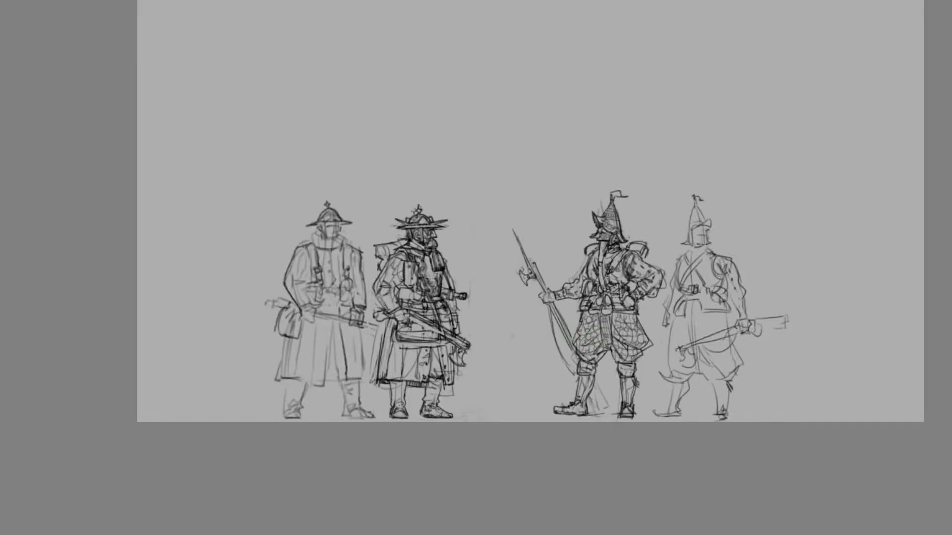
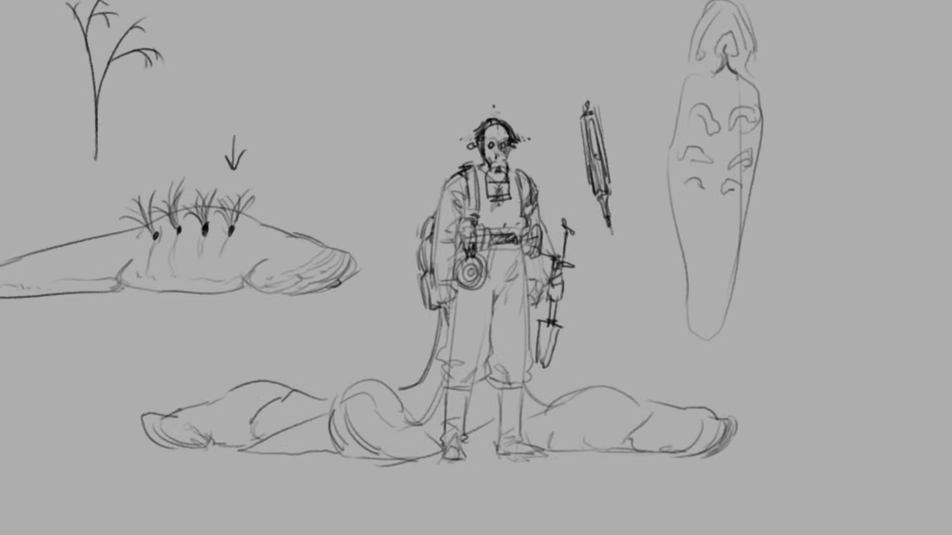
Touch up the handler's masked face and check the whole composition in mirrored view
mouse_move(507, 158)
mouse_down()
mouse_move(508, 151)
mouse_move(491, 161)
mouse_up()
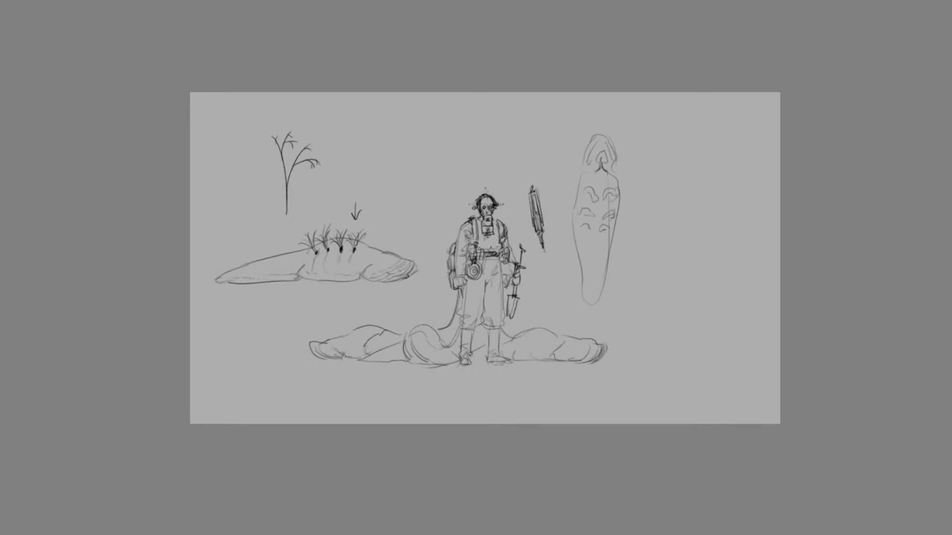
key(m)
key(m)
Sketch a masked face in profile beside the slug's underside view, with eye, nose and a cylindrical canister hanging from the mouthpiece
drag(658, 359, 552, 357)
key(ctrl+plus)
key(ctrl+plus)
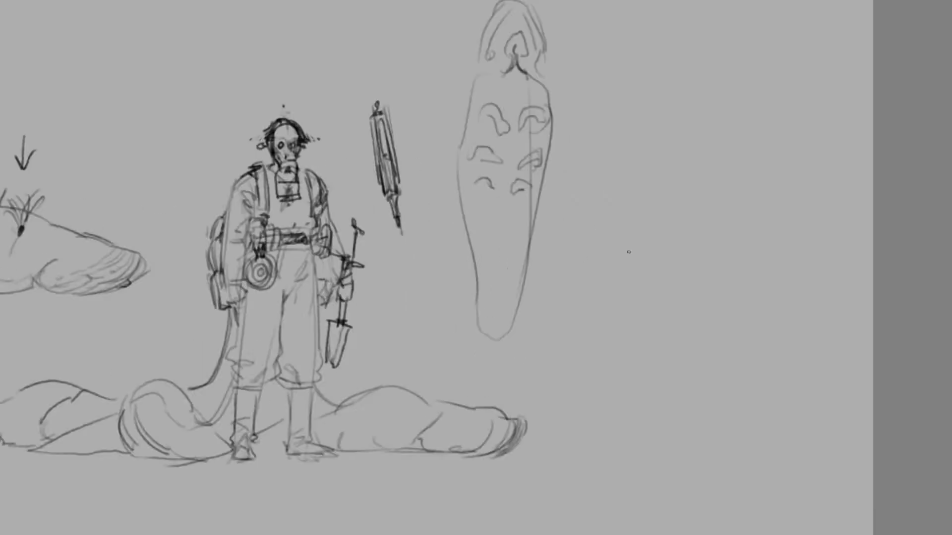
mouse_move(649, 182)
mouse_down()
mouse_move(655, 250)
mouse_move(664, 246)
mouse_move(647, 251)
mouse_move(668, 244)
mouse_move(669, 257)
mouse_move(655, 255)
mouse_move(651, 227)
mouse_up()
key(ctrl+z)
key(ctrl+z)
key(ctrl+z)
key(ctrl+z)
mouse_move(657, 193)
mouse_down()
mouse_move(663, 223)
mouse_move(631, 224)
mouse_move(644, 237)
mouse_move(659, 226)
mouse_move(654, 270)
mouse_move(665, 291)
mouse_up()
mouse_move(632, 255)
mouse_down()
mouse_move(637, 280)
mouse_move(627, 241)
mouse_move(635, 286)
mouse_move(668, 286)
mouse_move(671, 373)
mouse_up()
mouse_move(668, 310)
mouse_down()
mouse_move(678, 363)
mouse_move(657, 385)
mouse_move(631, 311)
mouse_move(631, 390)
mouse_up()
key(ctrl+z)
mouse_move(650, 300)
mouse_down()
mouse_move(632, 342)
mouse_move(633, 380)
mouse_move(650, 367)
mouse_move(656, 387)
mouse_move(639, 391)
mouse_up()
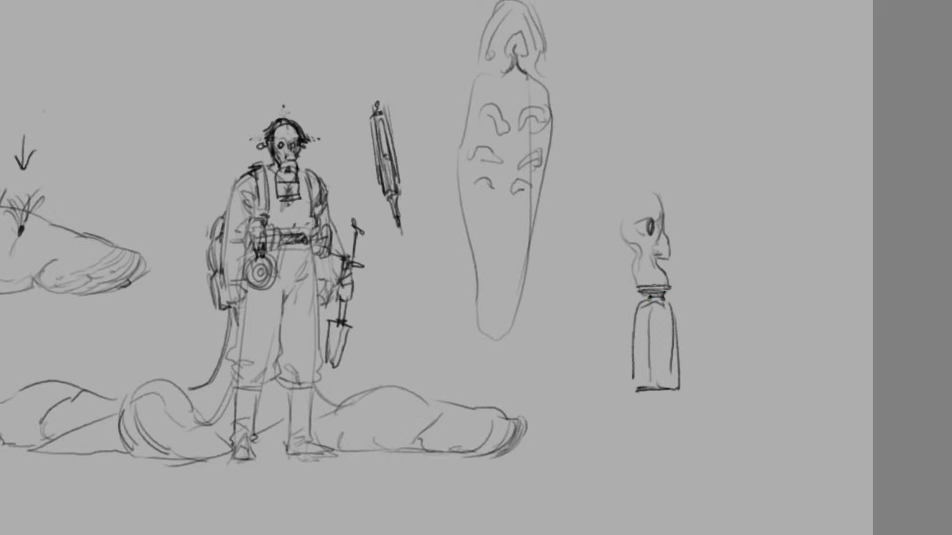
Strengthen the canister's inner contour line and its base
mouse_move(657, 284)
mouse_down()
mouse_move(637, 284)
mouse_move(654, 315)
mouse_move(657, 368)
mouse_up()
key(ctrl+z)
key(ctrl+z)
mouse_move(653, 309)
mouse_down()
mouse_move(653, 376)
mouse_move(638, 387)
mouse_up()
Refine the profile's nose and draw its rounded forehead and the mask's long vertical rear edge
key(ctrl+z)
mouse_move(665, 246)
mouse_down()
mouse_move(667, 257)
mouse_move(645, 251)
mouse_move(646, 276)
mouse_move(636, 277)
mouse_move(667, 281)
mouse_move(663, 272)
mouse_up()
mouse_move(626, 240)
mouse_down()
mouse_move(641, 253)
mouse_move(650, 234)
mouse_move(630, 197)
mouse_move(617, 217)
mouse_move(644, 182)
mouse_move(603, 179)
mouse_up()
key(ctrl+z)
key(ctrl+z)
key(ctrl+z)
mouse_move(660, 204)
mouse_down()
mouse_move(616, 201)
mouse_move(662, 210)
mouse_move(613, 247)
mouse_up()
key(ctrl+z)
key(ctrl+z)
mouse_move(621, 193)
mouse_down()
mouse_move(609, 275)
mouse_move(628, 278)
mouse_move(618, 270)
mouse_up()
key(ctrl+z)
key(ctrl+z)
key(ctrl+z)
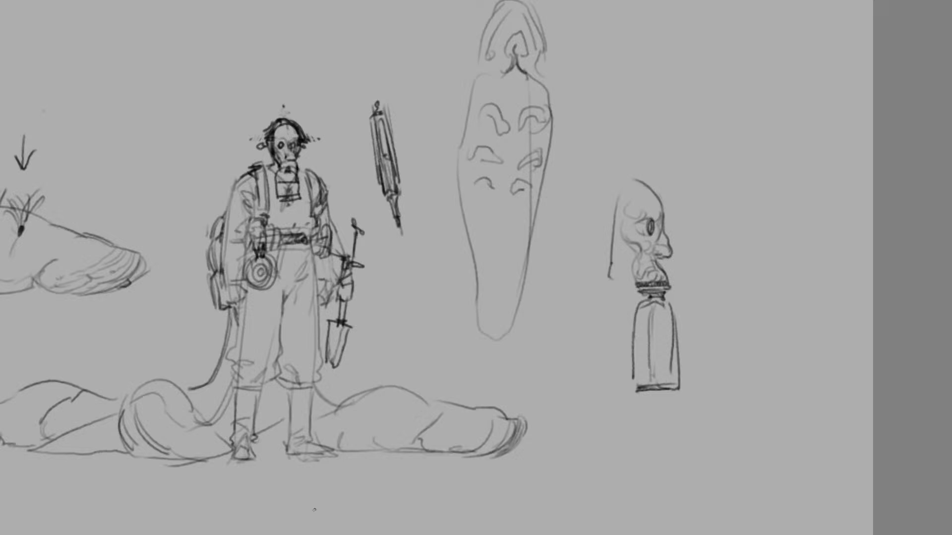
Sketch the profile head's jaw and neck lines and a horizontal strap running to the nape
mouse_move(612, 266)
mouse_down()
mouse_move(610, 278)
mouse_move(637, 287)
mouse_move(611, 275)
mouse_move(600, 308)
mouse_move(584, 314)
mouse_up()
key(ctrl+z)
drag(558, 273, 549, 294)
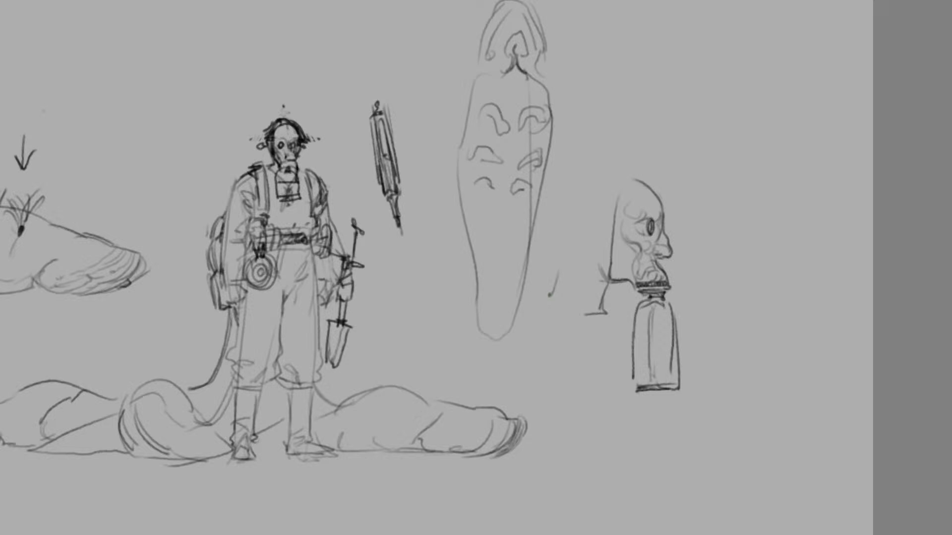
mouse_move(639, 182)
mouse_down()
mouse_move(614, 206)
mouse_move(613, 272)
mouse_up()
key(ctrl+z)
mouse_move(613, 263)
mouse_down()
mouse_move(615, 281)
mouse_move(562, 272)
mouse_up()
drag(605, 276, 563, 274)
drag(556, 265, 555, 280)
Draw the rounded skull outline behind the mask, a head strap above the ear area and a darker jaw edge
drag(615, 209, 563, 196)
drag(640, 183, 579, 170)
key(ctrl+z)
key(ctrl+z)
mouse_move(641, 183)
mouse_down()
mouse_move(579, 167)
mouse_move(547, 211)
mouse_move(547, 230)
mouse_up()
mouse_move(566, 194)
mouse_down()
mouse_move(546, 243)
mouse_move(561, 283)
mouse_move(614, 307)
mouse_move(614, 322)
mouse_move(585, 285)
mouse_move(642, 293)
mouse_up()
key(ctrl+z)
drag(629, 280, 627, 290)
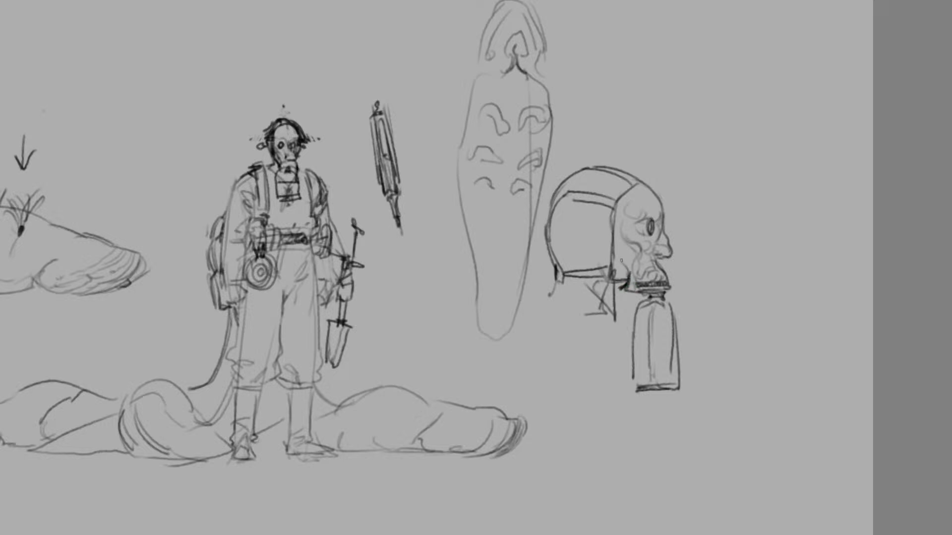
Add an ear to the profile head and hatch the hair at the back of the skull
mouse_move(621, 199)
mouse_down()
mouse_move(618, 214)
mouse_move(637, 189)
mouse_move(656, 192)
mouse_move(640, 168)
mouse_up()
mouse_move(601, 226)
mouse_down()
mouse_move(590, 215)
mouse_move(581, 238)
mouse_move(603, 249)
mouse_move(588, 224)
mouse_move(593, 236)
mouse_move(557, 270)
mouse_move(565, 279)
mouse_up()
drag(550, 246, 575, 265)
drag(549, 227, 573, 259)
Draw spiky hair strokes along the crown and down the back of the profile head
mouse_move(555, 191)
mouse_down()
mouse_move(589, 165)
mouse_move(602, 174)
mouse_move(595, 165)
mouse_up()
mouse_move(593, 164)
mouse_down()
mouse_move(618, 175)
mouse_move(629, 147)
mouse_up()
drag(613, 152, 644, 174)
drag(585, 160, 607, 153)
drag(555, 178, 594, 160)
mouse_move(561, 178)
mouse_down()
mouse_move(537, 216)
mouse_move(546, 242)
mouse_up()
drag(575, 203, 552, 248)
drag(571, 219, 561, 236)
Draw the neck strap and an open collar below the profile head
drag(621, 286, 601, 319)
mouse_move(560, 281)
mouse_down()
mouse_move(604, 332)
mouse_move(606, 359)
mouse_up()
mouse_move(596, 315)
mouse_down()
mouse_move(607, 360)
mouse_move(615, 357)
mouse_up()
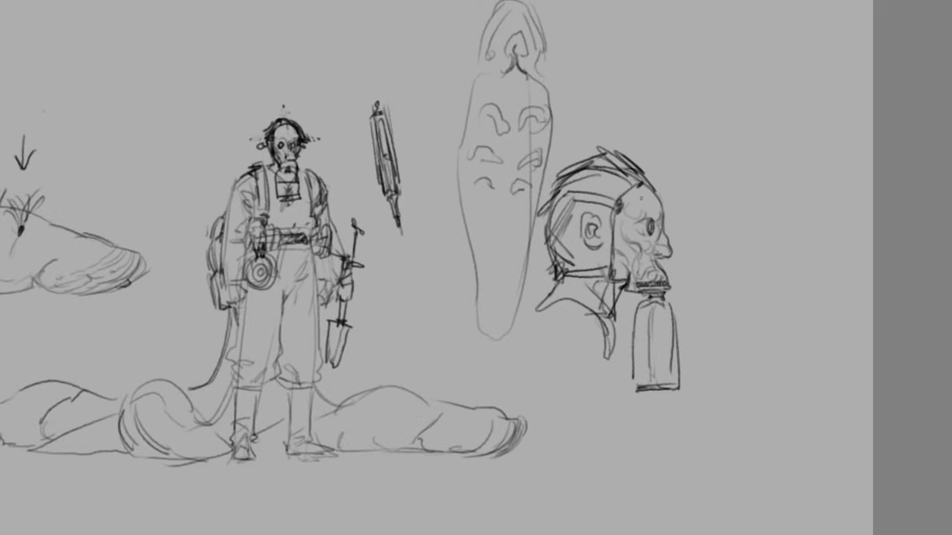
Rework the front hairline of the profile head and redraw the canister's base slightly higher
mouse_move(665, 215)
mouse_down()
mouse_move(651, 178)
mouse_move(596, 139)
mouse_up()
key(ctrl+z)
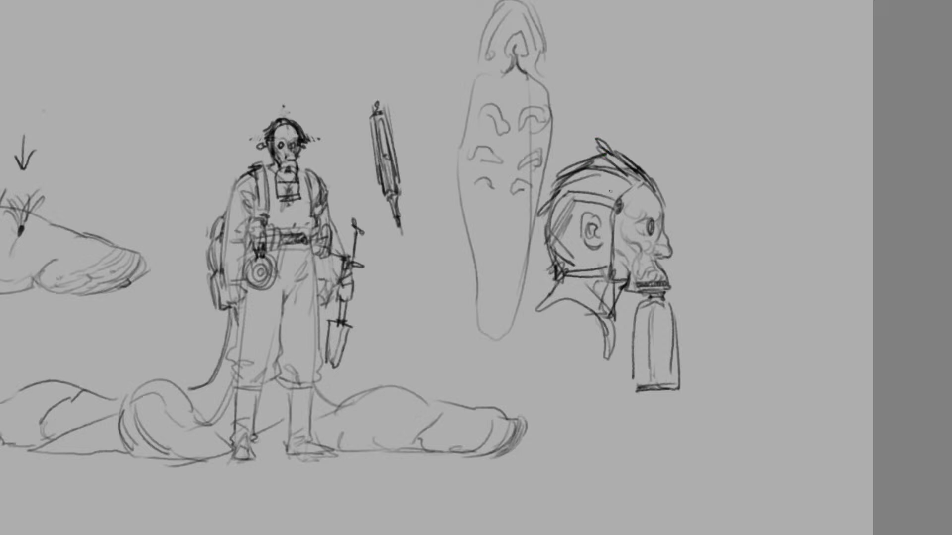
drag(633, 181, 620, 198)
mouse_move(672, 390)
mouse_down()
mouse_move(641, 392)
mouse_move(678, 389)
mouse_move(659, 381)
mouse_move(679, 379)
mouse_move(636, 384)
mouse_up()
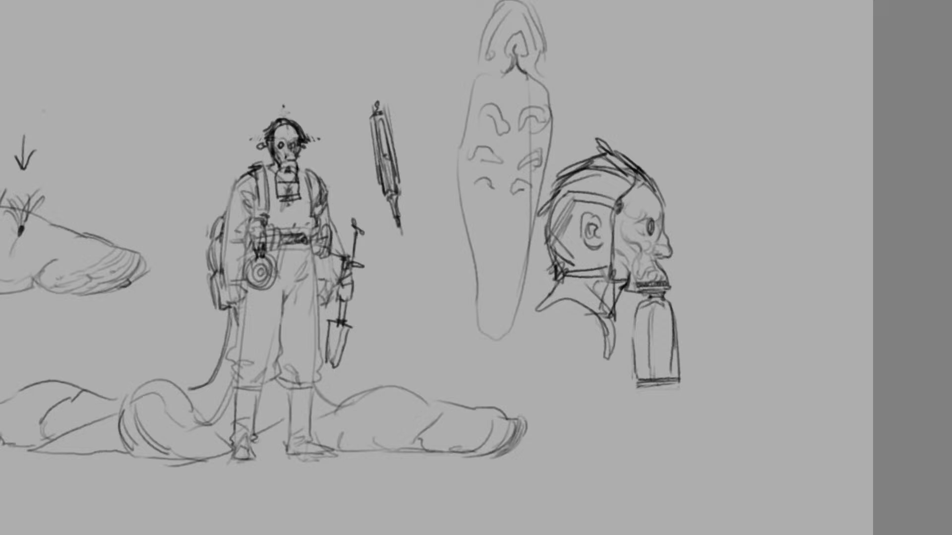
Draw the mask's brow edge across the forehead and darken its rear edge in front of the ear
mouse_move(624, 204)
mouse_down()
mouse_move(639, 179)
mouse_move(620, 206)
mouse_up()
key(ctrl+z)
key(ctrl+z)
key(ctrl+z)
drag(659, 206, 632, 206)
mouse_move(656, 201)
mouse_down()
mouse_move(644, 175)
mouse_move(611, 271)
mouse_move(614, 221)
mouse_move(613, 275)
mouse_up()
drag(613, 210, 607, 280)
drag(603, 267, 624, 290)
key(ctrl+z)
key(ctrl+z)
mouse_move(619, 203)
mouse_down()
mouse_move(660, 201)
mouse_move(648, 198)
mouse_up()
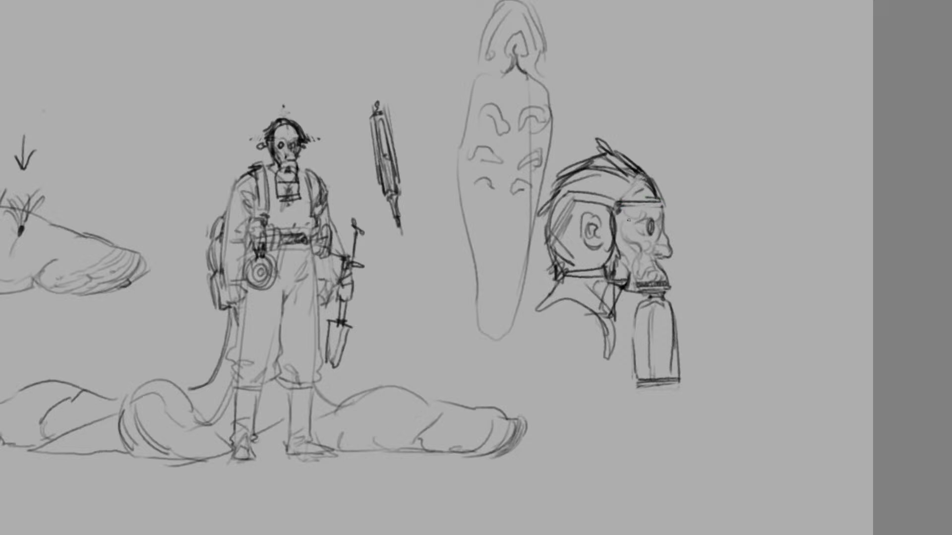
Thicken the hair contour from the forehead over the crown to the nape
mouse_move(657, 196)
mouse_down()
mouse_move(673, 212)
mouse_move(656, 194)
mouse_move(666, 198)
mouse_up()
mouse_move(637, 160)
mouse_down()
mouse_move(660, 189)
mouse_move(654, 180)
mouse_up()
mouse_move(630, 164)
mouse_down()
mouse_move(644, 169)
mouse_move(548, 179)
mouse_move(545, 261)
mouse_up()
drag(543, 198, 544, 263)
mouse_move(546, 261)
mouse_down()
mouse_move(560, 270)
mouse_move(557, 290)
mouse_up()
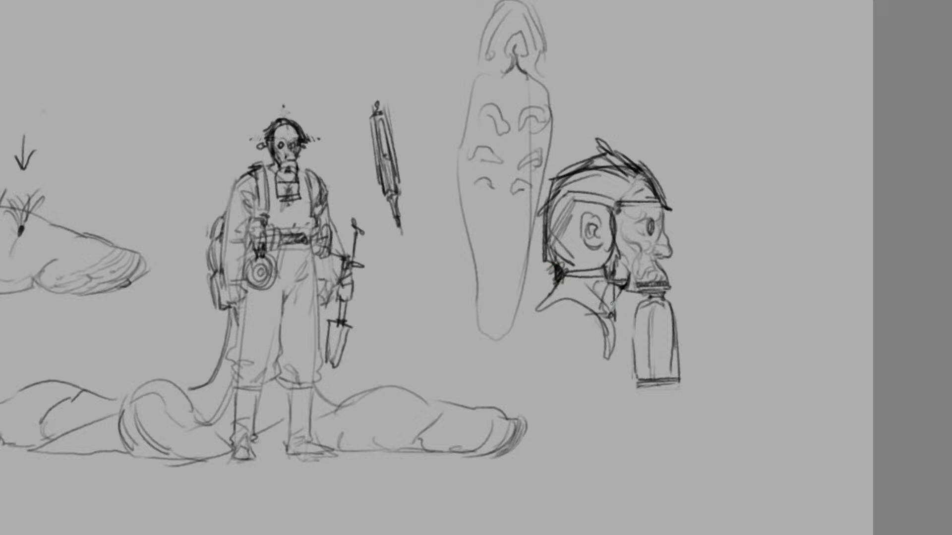
Define the strap under the jaw and build up the mouthpiece where the canister attaches
drag(626, 291, 610, 310)
drag(626, 293, 606, 316)
key(ctrl+z)
mouse_move(626, 287)
mouse_down()
mouse_move(603, 319)
mouse_move(610, 326)
mouse_move(627, 276)
mouse_move(633, 299)
mouse_move(672, 296)
mouse_move(655, 296)
mouse_up()
drag(670, 299, 659, 260)
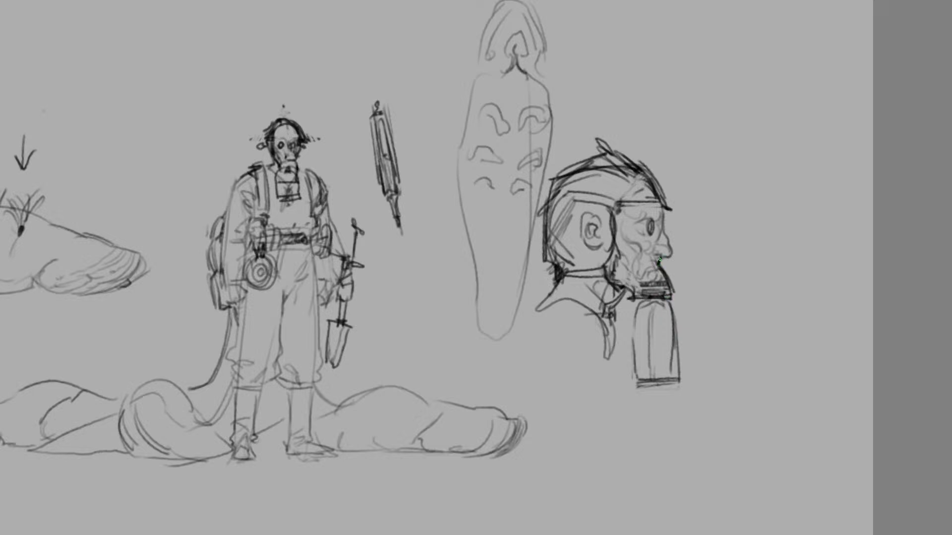
Add the mask's flat front edge and detail the eye, cheek and mouth of the profile face
drag(660, 198, 650, 267)
mouse_move(659, 224)
mouse_down()
mouse_move(649, 281)
mouse_move(592, 281)
mouse_up()
mouse_move(663, 222)
mouse_down()
mouse_move(656, 254)
mouse_move(647, 225)
mouse_move(630, 226)
mouse_up()
mouse_move(630, 227)
mouse_down()
mouse_move(654, 271)
mouse_move(639, 284)
mouse_up()
key(ctrl+z)
drag(650, 247, 640, 258)
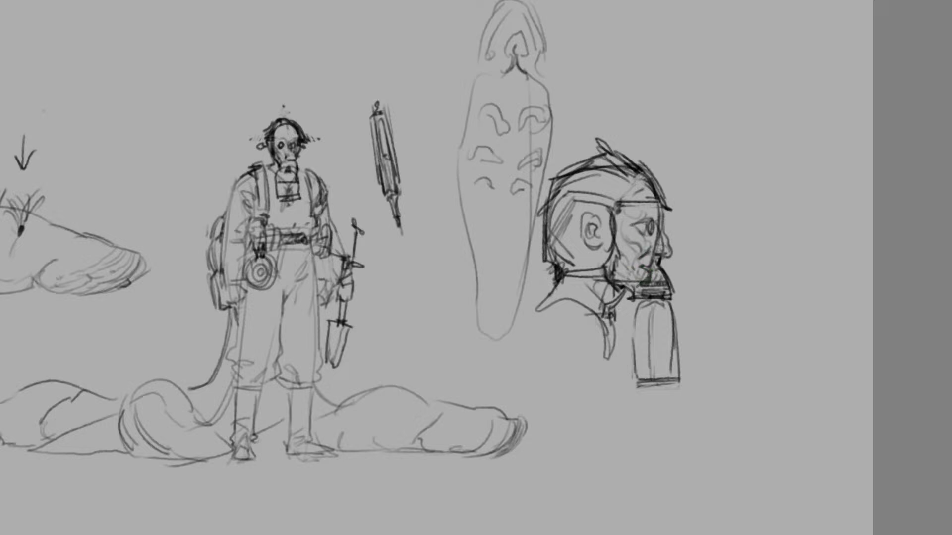
key(ctrl+minus)
key(ctrl+minus)
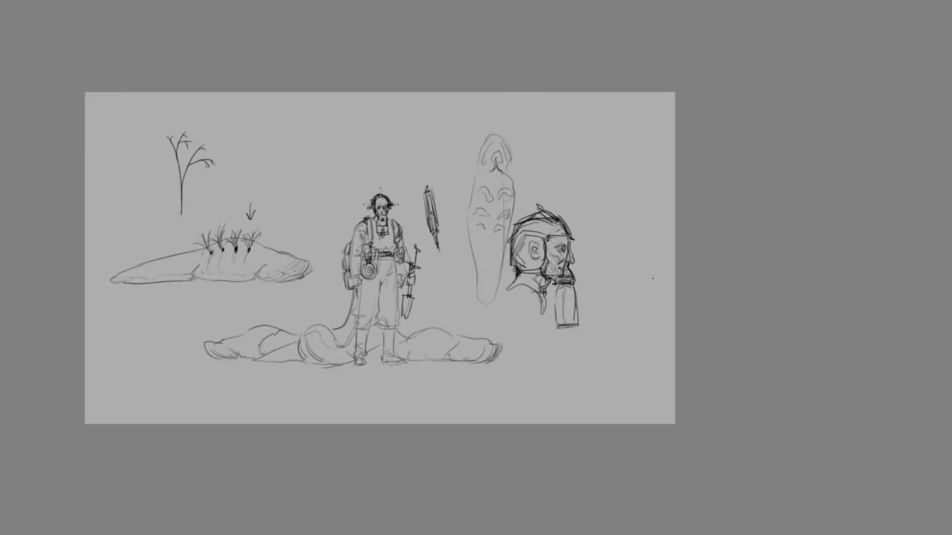
key(ctrl+plus)
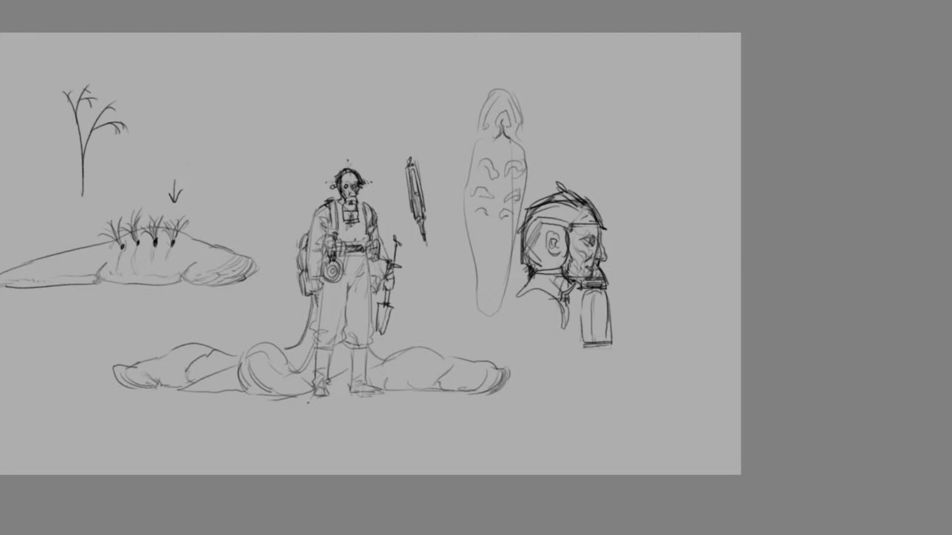
scroll(198, 384, down, 2)
scroll(69, 311, up, 2)
scroll(312, 382, down, 1)
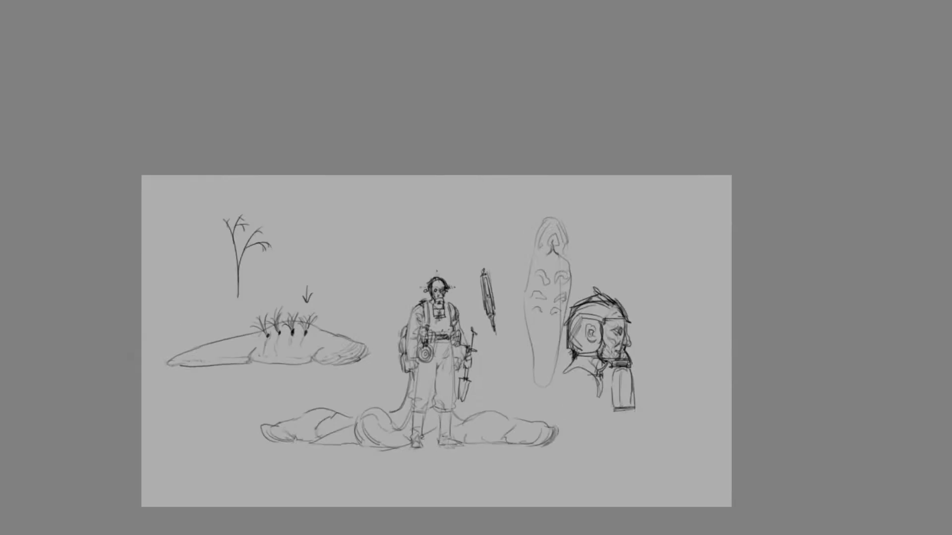
scroll(476, 427, down, 1)
scroll(481, 404, up, 2)
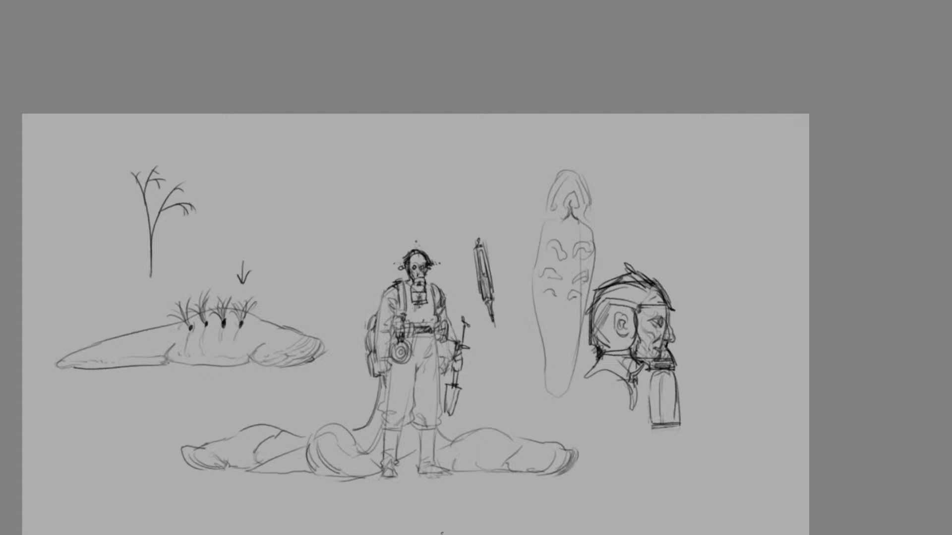
scroll(476, 268, left, 3)
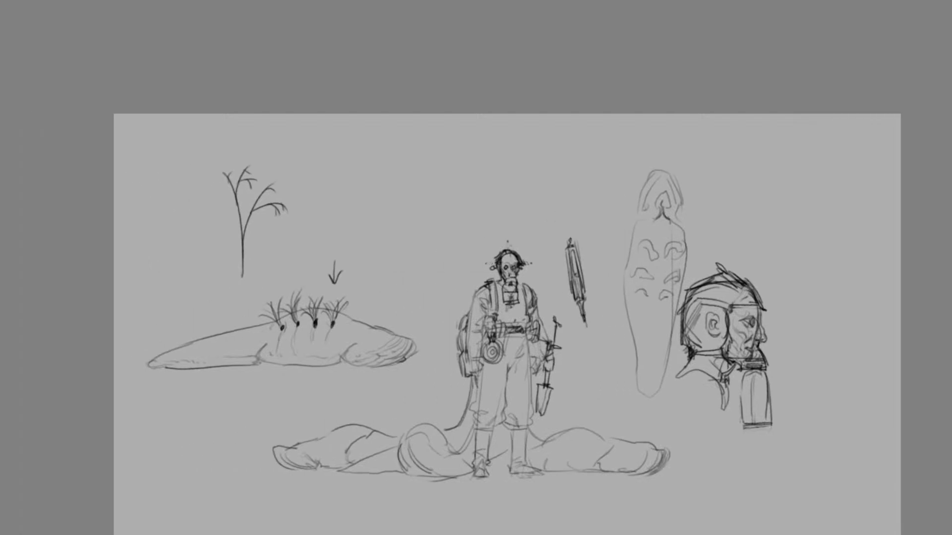
scroll(828, 357, down, 4)
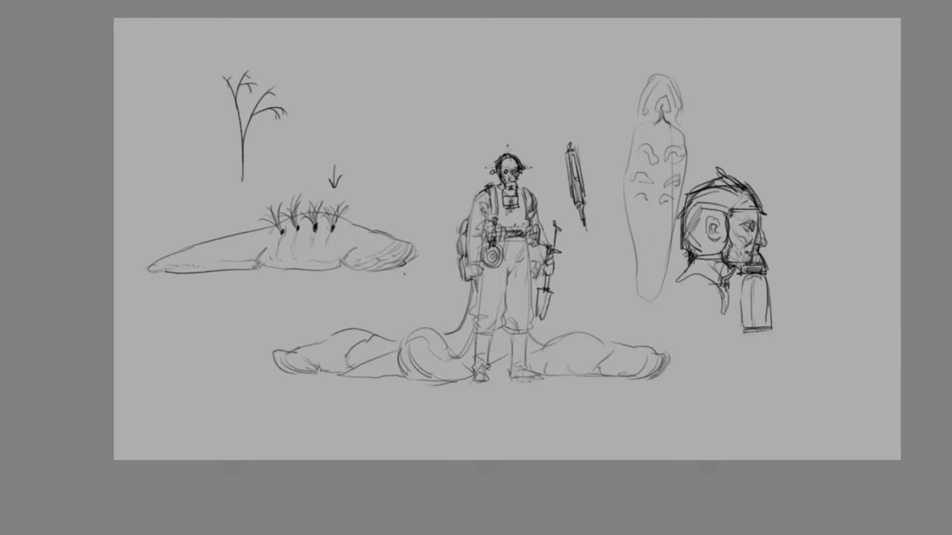
scroll(512, 410, left, 2)
scroll(512, 410, right, 3)
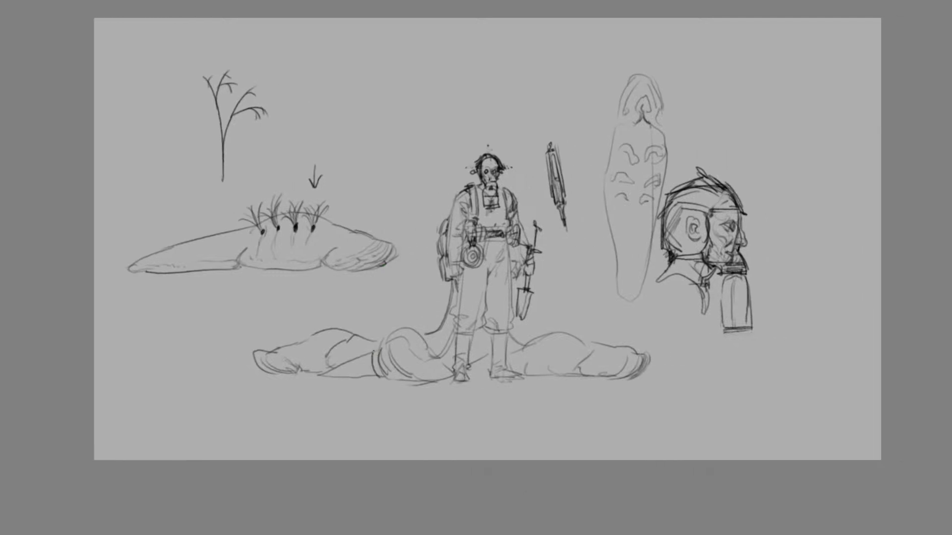
Shade the mouth opening of the slug head nearest the handler's feet
mouse_move(380, 356)
mouse_down()
mouse_move(388, 375)
mouse_move(410, 375)
mouse_move(385, 371)
mouse_move(397, 379)
mouse_up()
key(ctrl+z)
key(ctrl+z)
key(ctrl+z)
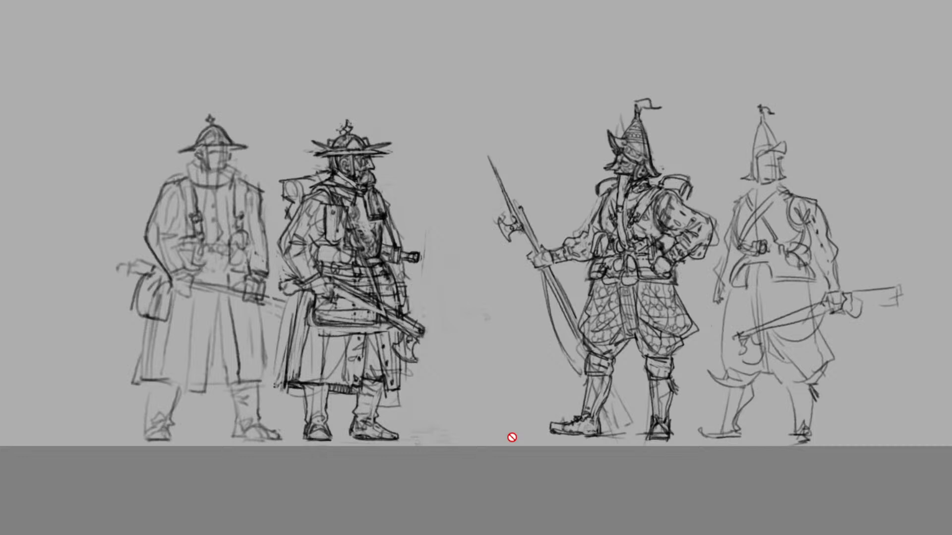
Examine the armed soldier sketches in the other drawing and compare them with the slug handler sheet
scroll(317, 253, up, 1)
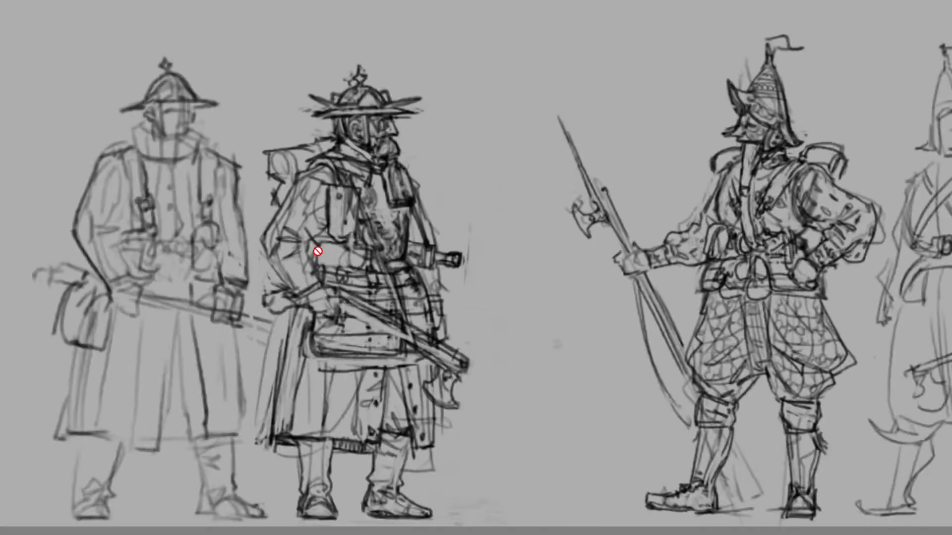
scroll(193, 380, up, 1)
scroll(381, 257, down, 1)
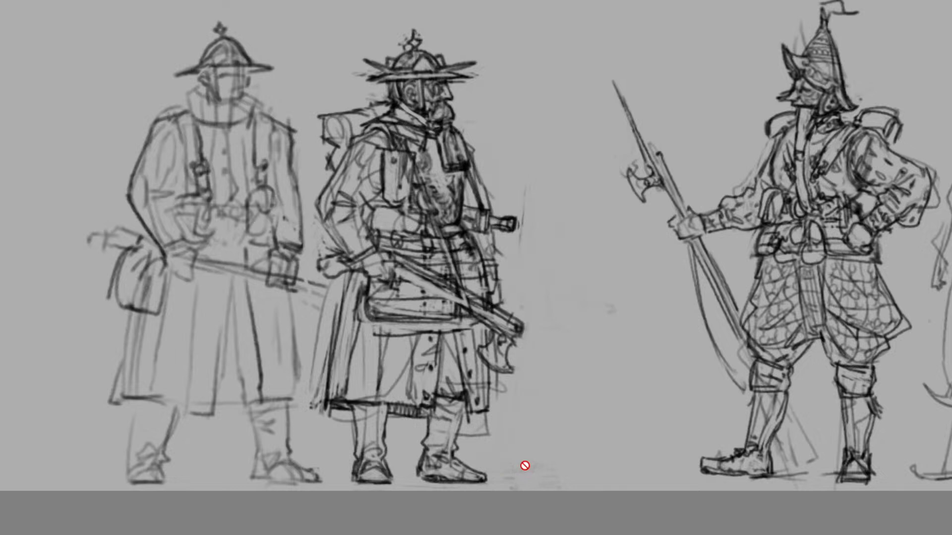
scroll(525, 466, down, 2)
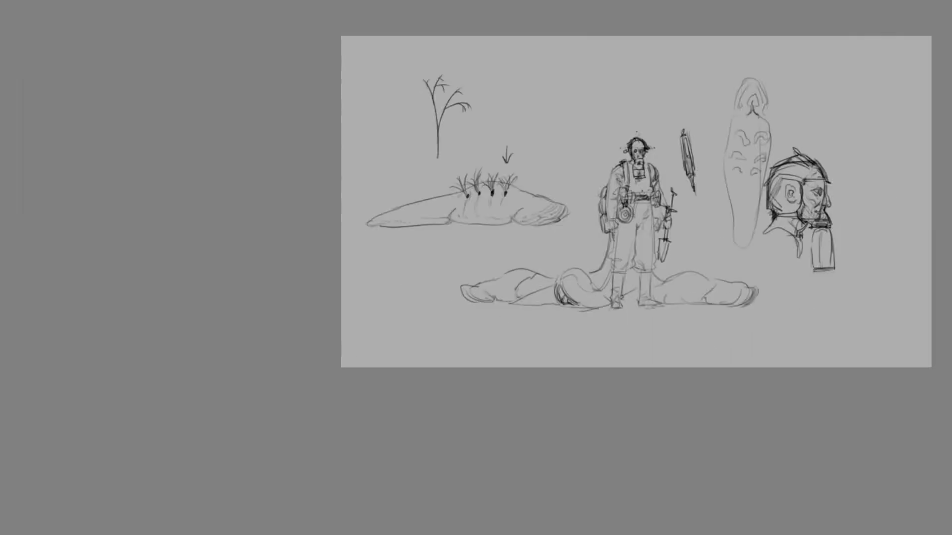
scroll(711, 148, up, 2)
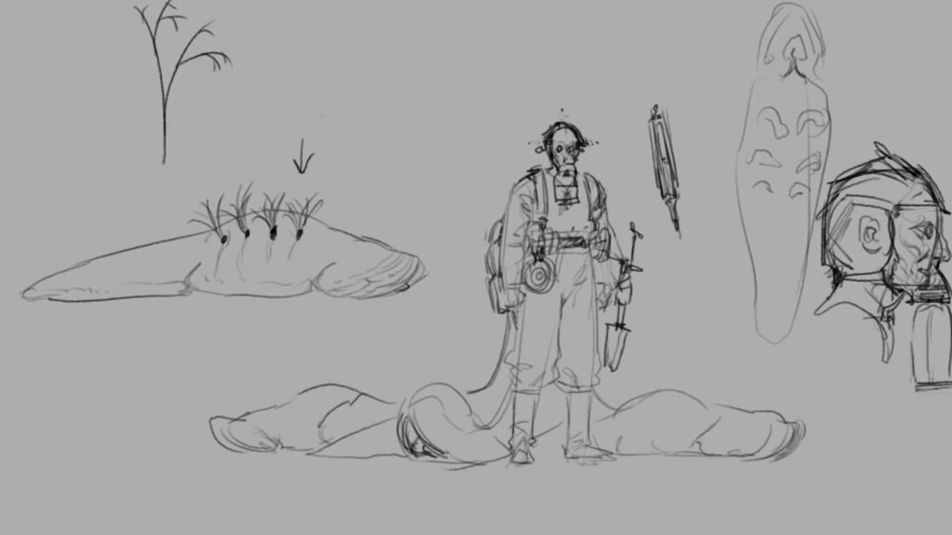
scroll(558, 301, down, 2)
scroll(749, 279, up, 2)
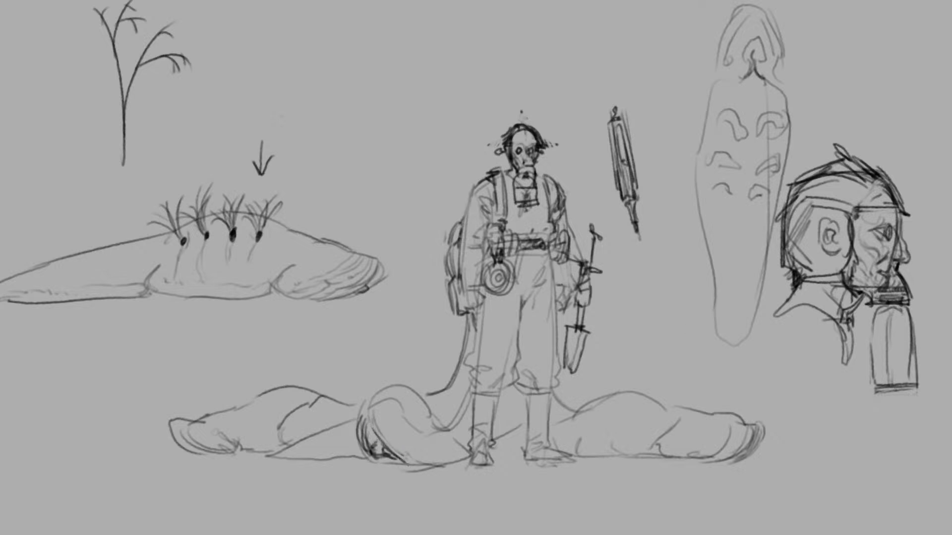
key(ctrl+minus)
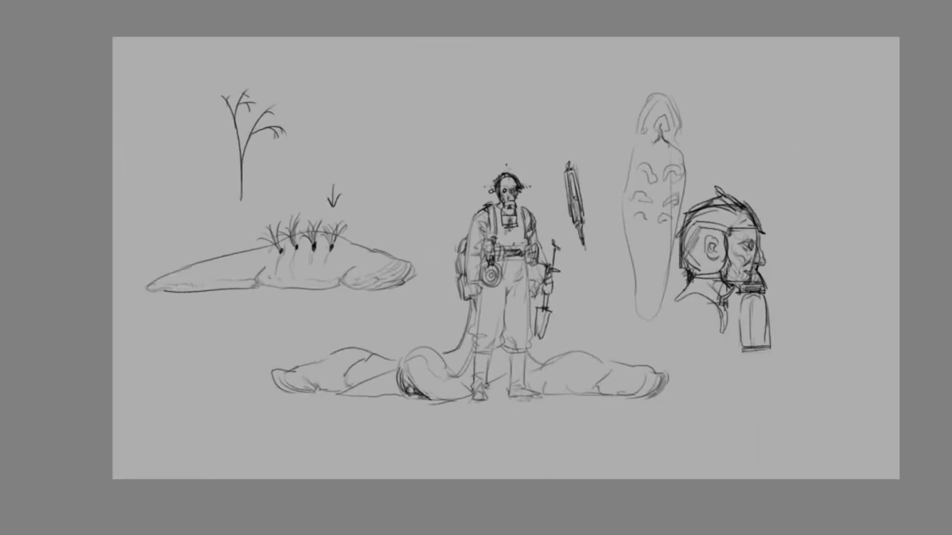
key(ctrl+plus)
key(Delete)
key(ctrl+z)
key(ctrl+minus)
scroll(476, 268, right, 4)
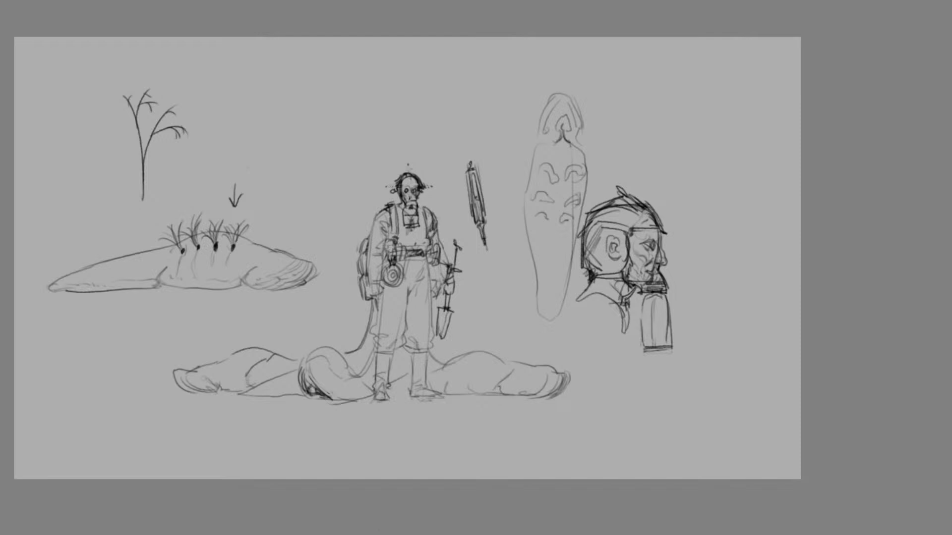
drag(772, 308, 926, 307)
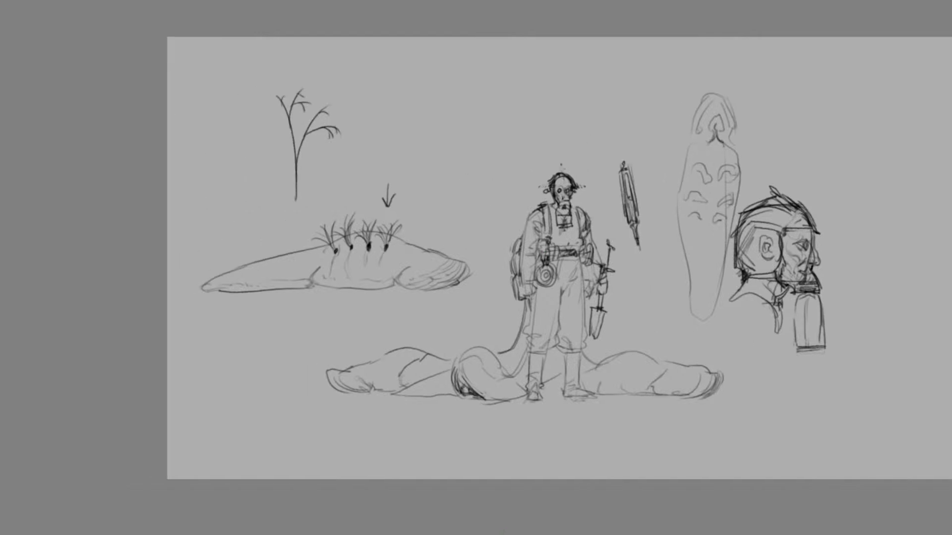
Handwrite the heading "TO SAY" in the empty space above the handler and start a dash bullet under it
scroll(914, 229, up, 5)
key(ctrl+plus)
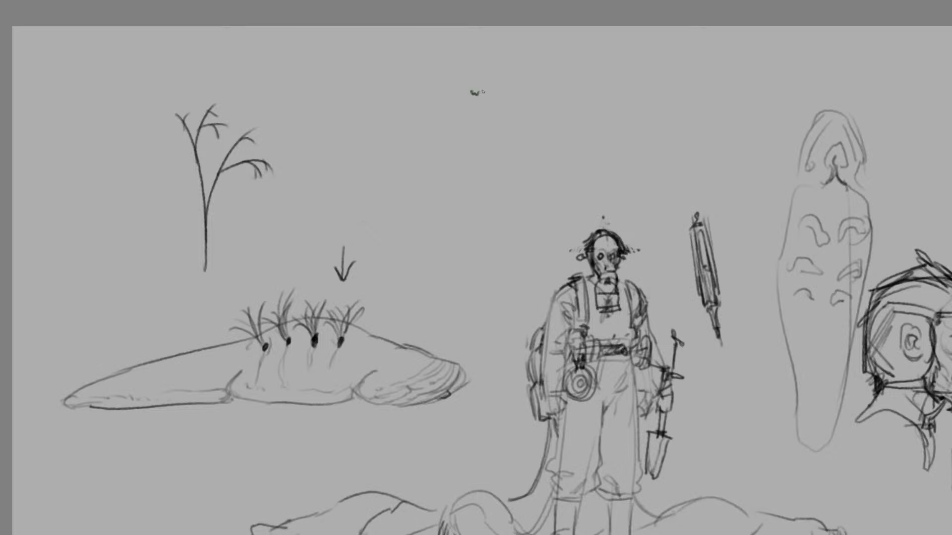
drag(470, 93, 477, 90)
mouse_move(475, 92)
mouse_down()
mouse_move(519, 96)
mouse_move(530, 85)
mouse_up()
drag(470, 119, 476, 120)
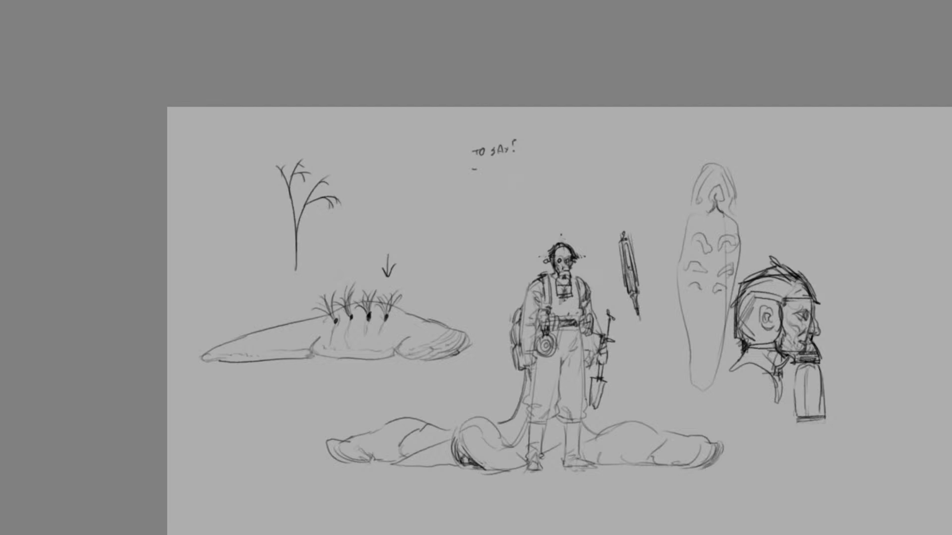
Draw a looping tether line beside the handler's legs and handwrite "HE LIKE SLUG" as the first note under the heading
mouse_move(625, 458)
mouse_down()
mouse_move(597, 390)
mouse_move(570, 390)
mouse_move(574, 433)
mouse_move(589, 449)
mouse_up()
key(ctrl+z)
key(ctrl+plus)
drag(483, 117, 483, 126)
drag(488, 116, 492, 121)
mouse_move(500, 115)
mouse_down()
mouse_move(493, 124)
mouse_move(500, 120)
mouse_up()
mouse_move(510, 115)
mouse_down()
mouse_move(507, 126)
mouse_move(516, 124)
mouse_up()
drag(519, 115, 523, 126)
mouse_move(528, 115)
mouse_down()
mouse_move(528, 127)
mouse_move(576, 119)
mouse_up()
key(ctrl+z)
drag(574, 118, 579, 120)
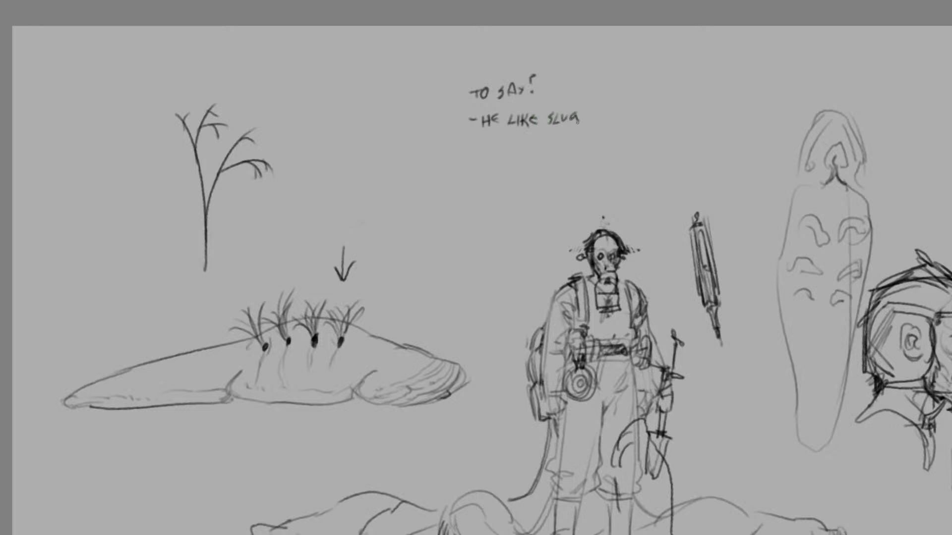
Underline the "HE LIKE SLUG" note
key(ctrl+minus)
scroll(905, 301, down, 2)
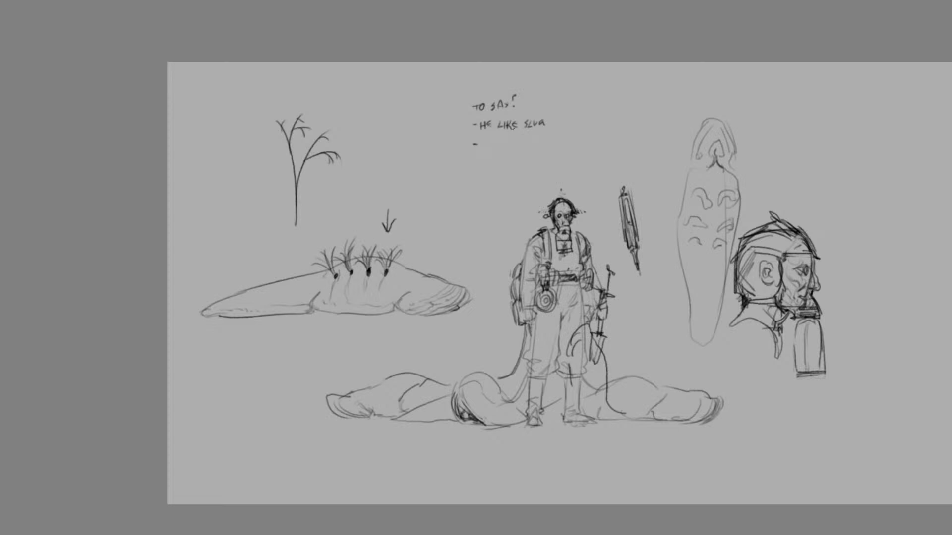
drag(483, 132, 549, 130)
Handwrite the second note "THEY BEEN WORKIN DIRT" beneath the underlined one
key(ctrl+z)
key(ctrl+z)
key(ctrl+z)
drag(487, 143, 488, 147)
drag(485, 143, 491, 143)
drag(494, 142, 505, 147)
drag(498, 144, 565, 145)
drag(567, 141, 576, 143)
drag(577, 137, 591, 145)
drag(588, 140, 622, 145)
drag(624, 144, 632, 138)
drag(629, 138, 628, 143)
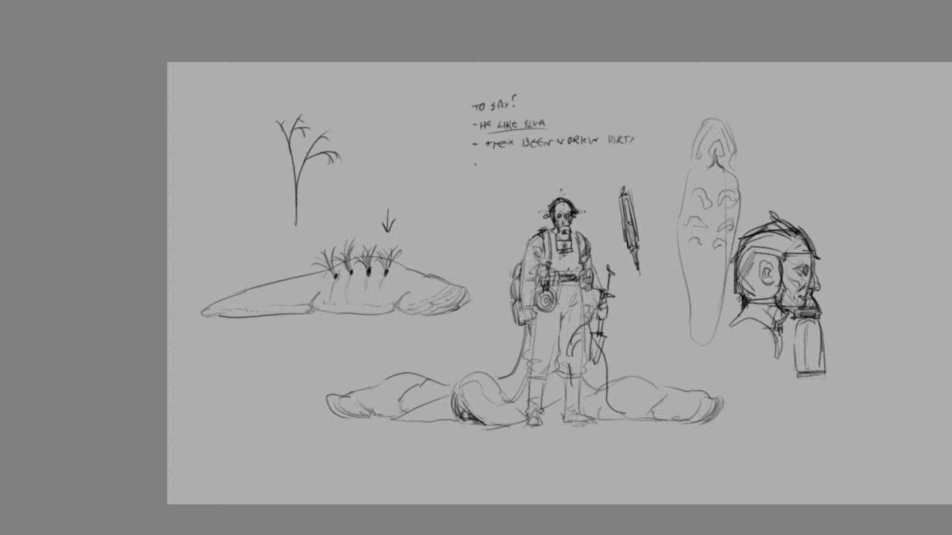
Handwrite the third note "BREAK" beneath the "THEY BEEN WORKIN DIRT" line
drag(482, 162, 489, 170)
drag(489, 162, 499, 169)
drag(502, 170, 507, 168)
drag(509, 159, 510, 168)
Rough in a light gesture figure with a round head, extended arm and bent leg in the empty space beyond the masked head profile
drag(432, 531, 543, 529)
mouse_move(622, 143)
mouse_down()
mouse_move(637, 140)
mouse_move(658, 175)
mouse_up()
mouse_move(652, 219)
mouse_down()
mouse_move(665, 237)
mouse_move(663, 263)
mouse_move(650, 267)
mouse_move(663, 247)
mouse_move(665, 259)
mouse_move(649, 271)
mouse_up()
drag(655, 258, 662, 282)
mouse_move(691, 233)
mouse_down()
mouse_move(675, 189)
mouse_move(716, 252)
mouse_up()
mouse_move(673, 186)
mouse_down()
mouse_move(700, 199)
mouse_move(693, 205)
mouse_up()
drag(658, 168, 672, 183)
mouse_move(635, 127)
mouse_down()
mouse_move(634, 162)
mouse_move(631, 156)
mouse_up()
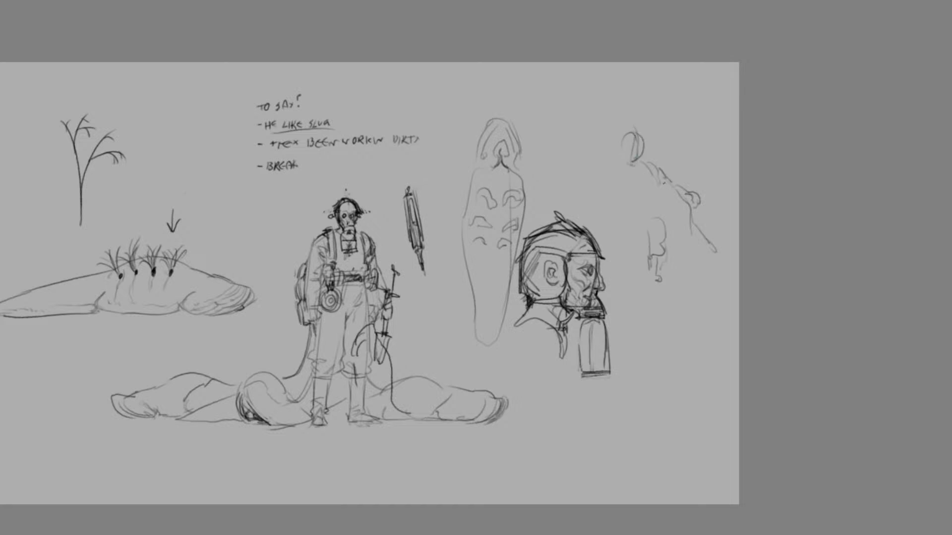
mouse_move(672, 189)
mouse_down()
mouse_move(645, 185)
mouse_move(653, 210)
mouse_up()
mouse_move(268, 243)
mouse_down()
mouse_move(287, 360)
mouse_move(325, 202)
mouse_up()
key(ctrl+z)
drag(620, 171, 620, 212)
Block in the head, shoulder, folded forearm and torso sides of a small standing figure in the empty space below the large slug
drag(165, 430, 430, 430)
scroll(316, 354, down, 3)
key(ctrl+plus)
mouse_move(226, 203)
mouse_down()
mouse_move(383, 203)
mouse_move(395, 219)
mouse_move(390, 261)
mouse_move(419, 249)
mouse_move(384, 208)
mouse_move(371, 301)
mouse_up()
key(ctrl+z)
drag(401, 268, 391, 333)
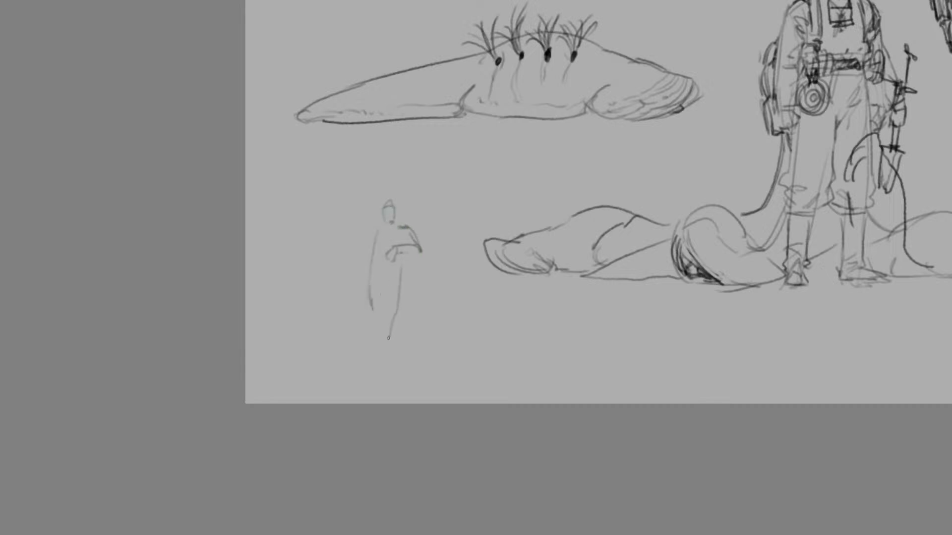
Sketch the small figure's legs, hand-on-hip arm, the shovel it leans on and a ground line under its feet
mouse_move(377, 231)
mouse_down()
mouse_move(367, 271)
mouse_move(369, 233)
mouse_move(366, 263)
mouse_move(372, 345)
mouse_up()
key(ctrl+z)
drag(397, 295, 367, 355)
drag(375, 305, 371, 333)
mouse_move(414, 261)
mouse_down()
mouse_move(399, 349)
mouse_move(409, 292)
mouse_move(397, 346)
mouse_move(410, 325)
mouse_up()
key(ctrl+z)
mouse_move(395, 323)
mouse_down()
mouse_move(390, 353)
mouse_move(403, 353)
mouse_move(405, 345)
mouse_move(358, 353)
mouse_up()
key(ctrl+z)
drag(417, 348, 347, 339)
key(ctrl+z)
drag(419, 347, 360, 347)
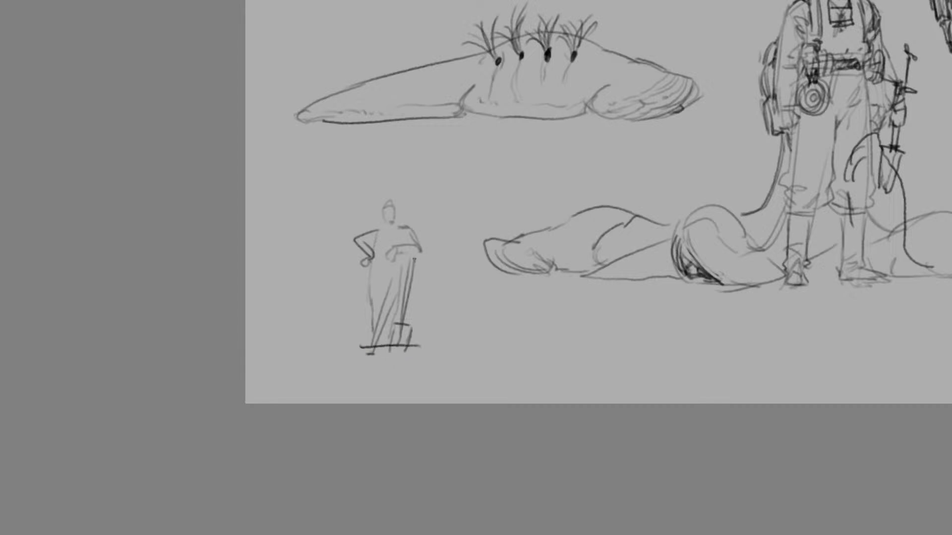
Remove the small figure's hand-on-hip arm, redraw its head tilted to one side and add a leg line
key(ctrl+z)
key(ctrl+z)
mouse_move(386, 204)
mouse_down()
mouse_move(393, 221)
mouse_move(373, 216)
mouse_move(392, 225)
mouse_up()
key(ctrl+z)
mouse_move(389, 277)
mouse_down()
mouse_move(386, 325)
mouse_move(399, 311)
mouse_up()
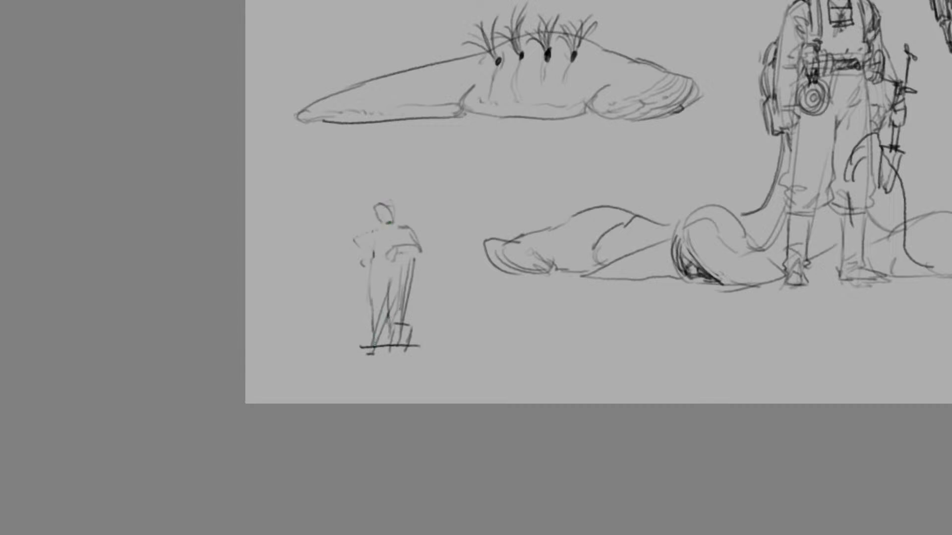
Draw the small figure's free arm hanging down, with a slug rising to its hand from the ground beside its feet
drag(380, 224, 343, 336)
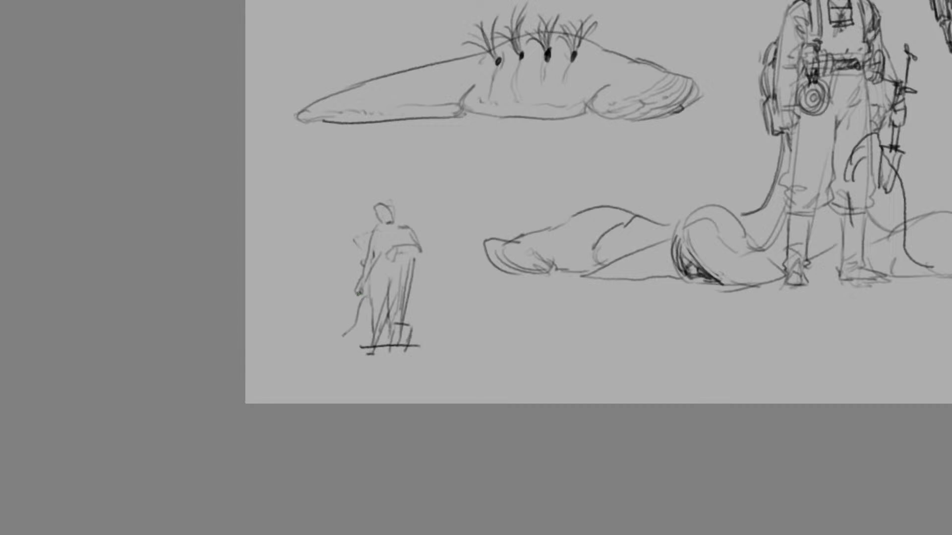
mouse_move(365, 293)
mouse_down()
mouse_move(369, 337)
mouse_move(304, 346)
mouse_move(338, 352)
mouse_move(317, 353)
mouse_up()
key(ctrl+z)
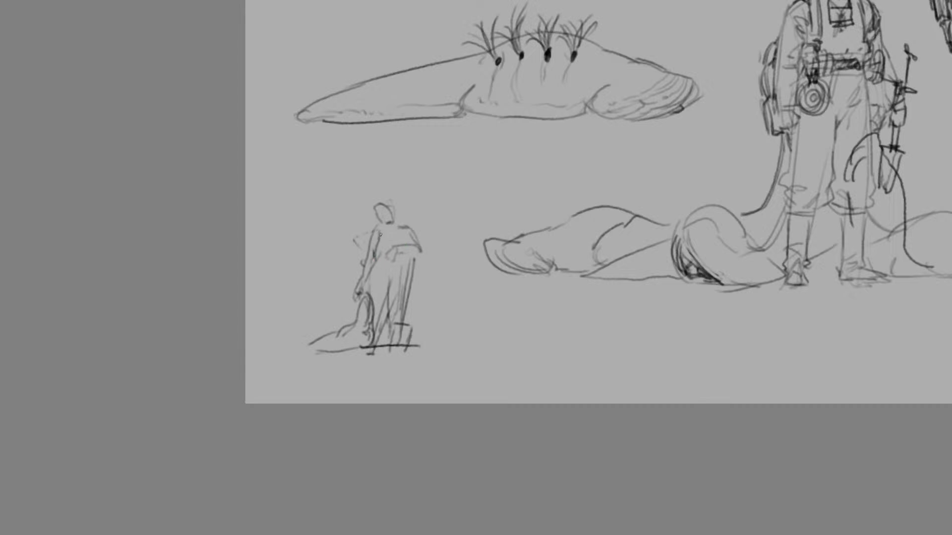
Add a chest strap, waist lines, the shovel's handle grip and a reinforced ground line to the small figure
mouse_move(401, 230)
mouse_down()
mouse_move(401, 267)
mouse_move(423, 258)
mouse_move(391, 258)
mouse_up()
key(ctrl+z)
mouse_move(414, 325)
mouse_down()
mouse_move(394, 324)
mouse_move(365, 352)
mouse_move(339, 353)
mouse_up()
mouse_move(385, 276)
mouse_down()
mouse_move(384, 292)
mouse_move(394, 276)
mouse_up()
mouse_move(377, 277)
mouse_down()
mouse_move(396, 280)
mouse_move(375, 284)
mouse_move(389, 252)
mouse_move(374, 255)
mouse_up()
drag(385, 212, 388, 219)
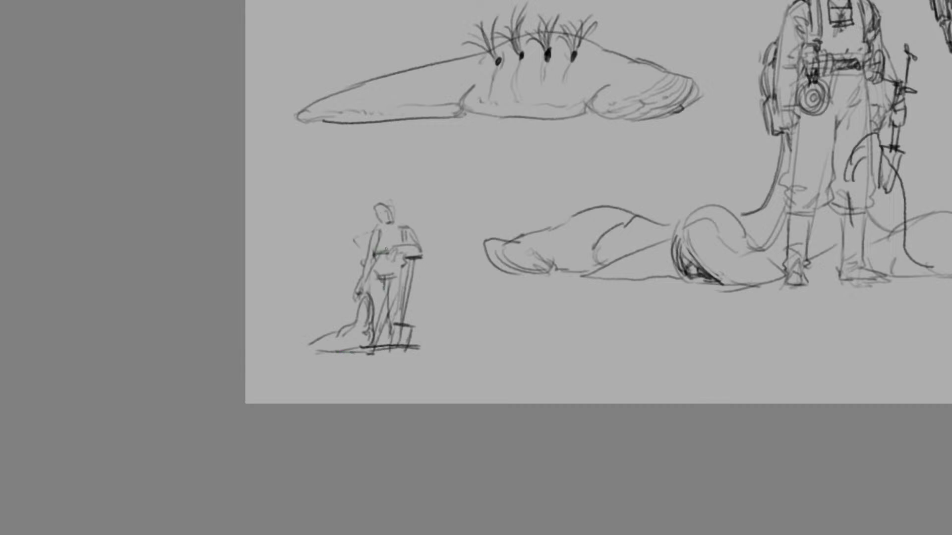
Draw a pouch behind the shovel handle at the small figure's hip and a short band across its hanging arm
mouse_move(418, 265)
mouse_down()
mouse_move(416, 289)
mouse_move(398, 290)
mouse_move(401, 268)
mouse_move(424, 261)
mouse_move(422, 274)
mouse_move(402, 272)
mouse_move(398, 322)
mouse_up()
key(ctrl+z)
key(ctrl+z)
key(ctrl+z)
drag(415, 291, 410, 299)
key(ctrl+z)
drag(370, 257, 361, 259)
mouse_move(359, 260)
mouse_down()
mouse_move(356, 251)
mouse_move(358, 261)
mouse_up()
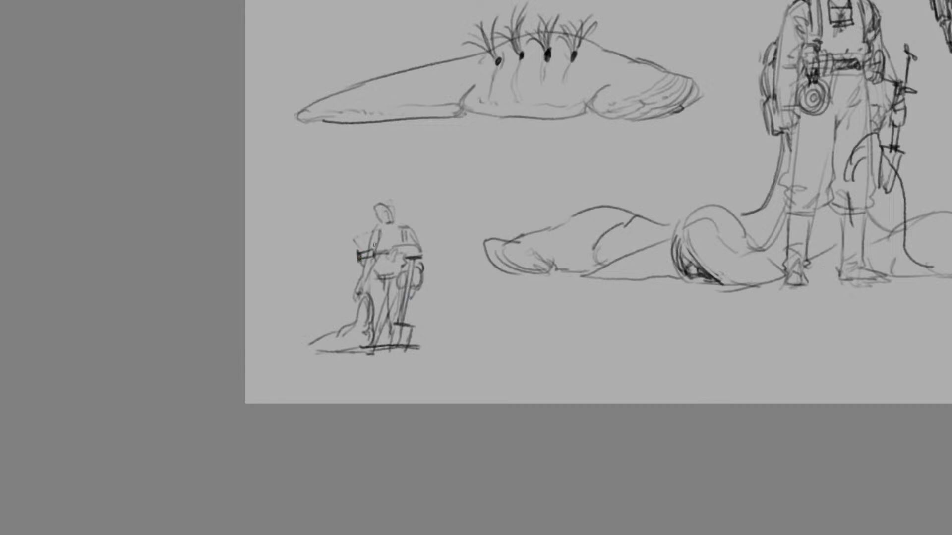
Replace the band across the small figure's hanging arm with a bundle of short dark strokes beside the elbow
key(ctrl+z)
key(ctrl+z)
key(ctrl+z)
key(ctrl+z)
key(ctrl+z)
mouse_move(378, 238)
mouse_down()
mouse_move(357, 273)
mouse_move(369, 278)
mouse_move(363, 271)
mouse_up()
key(ctrl+z)
key(ctrl+z)
mouse_move(351, 260)
mouse_down()
mouse_move(364, 275)
mouse_move(370, 257)
mouse_up()
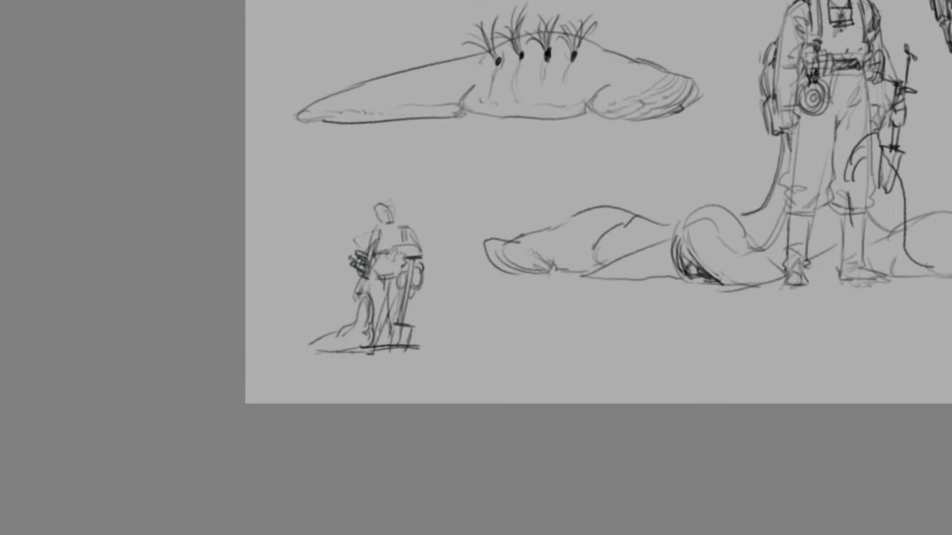
Draw a diagonal strap across the small figure's chest and refine the outline of its head
drag(396, 226, 371, 257)
key(ctrl+z)
key(ctrl+z)
drag(398, 227, 368, 254)
mouse_move(386, 203)
mouse_down()
mouse_move(376, 209)
mouse_move(394, 212)
mouse_move(393, 221)
mouse_up()
key(ctrl+minus)
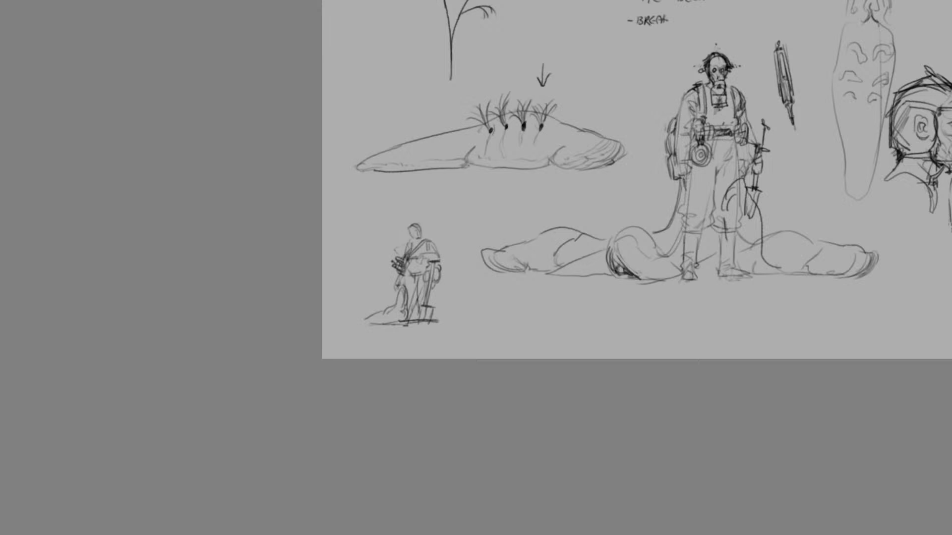
Sketch a large round shape near the sheet's lower right with a curved line ending in a small circle and a triangular form spreading below
scroll(476, 180, right, 7)
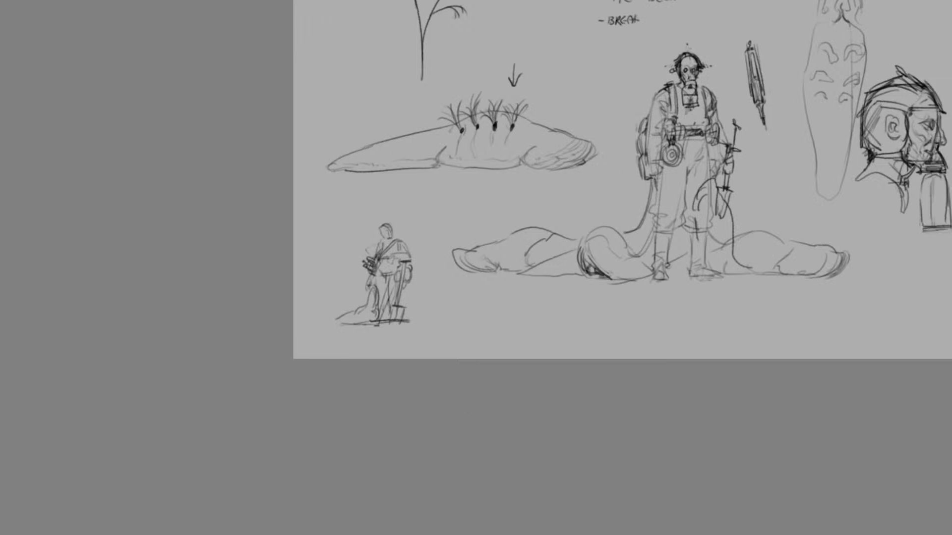
mouse_move(678, 191)
mouse_down()
mouse_move(679, 208)
mouse_move(657, 238)
mouse_move(690, 246)
mouse_move(660, 305)
mouse_move(624, 329)
mouse_up()
drag(670, 255, 620, 340)
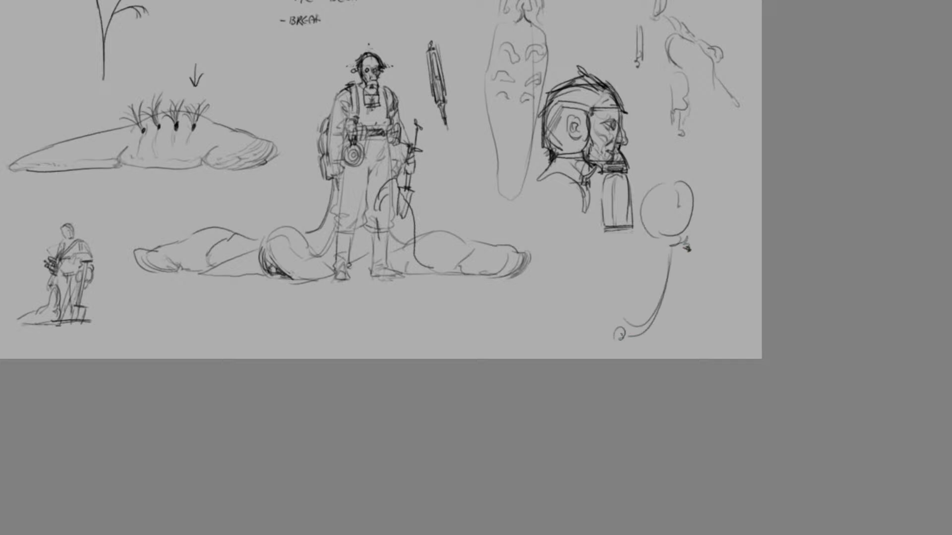
mouse_move(688, 256)
mouse_down()
mouse_move(714, 334)
mouse_move(760, 321)
mouse_move(715, 343)
mouse_move(712, 358)
mouse_up()
key(ctrl+z)
drag(689, 268, 712, 354)
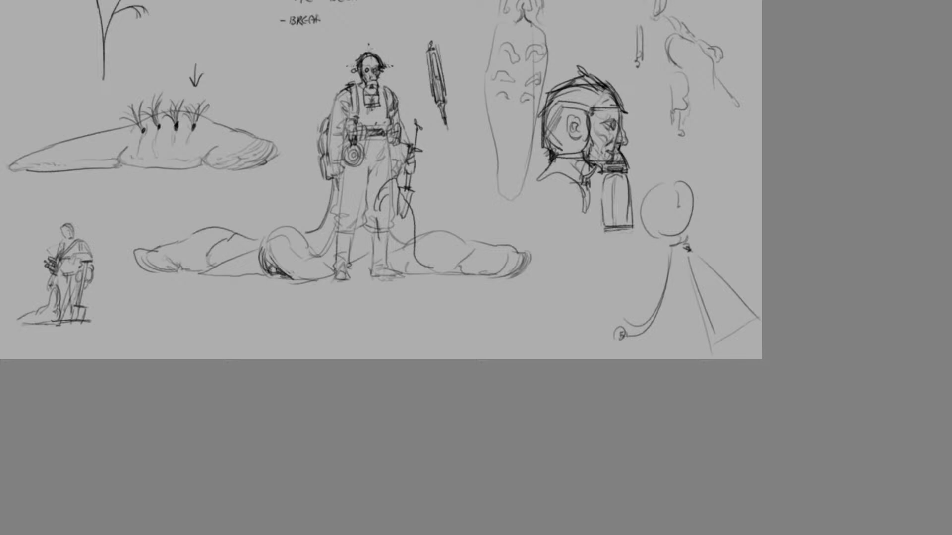
drag(358, 534, 319, 533)
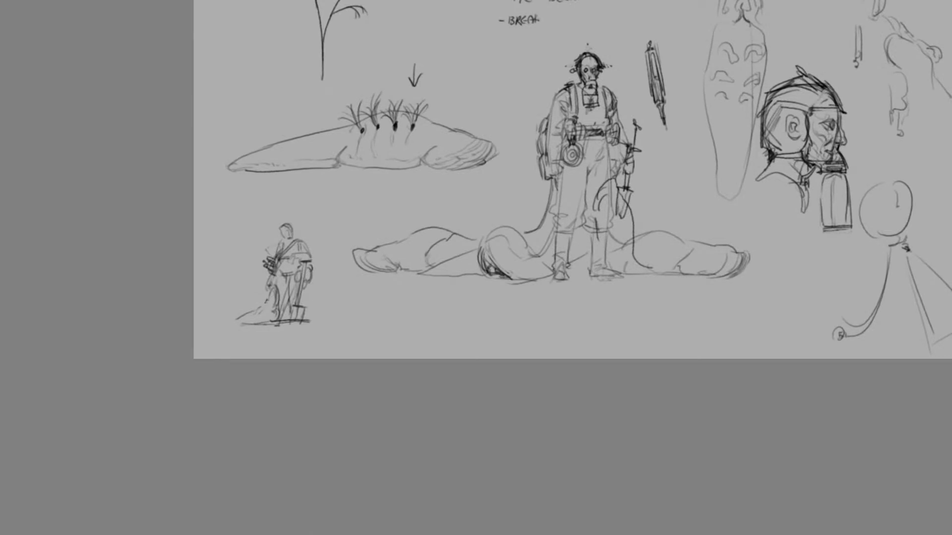
Extend the slug body trailing behind the small figure's feet into a long, tapered end
drag(256, 305, 210, 324)
key(ctrl+z)
key(ctrl+z)
key(ctrl+z)
key(ctrl+z)
scroll(572, 180, right, 3)
scroll(572, 179, left, 8)
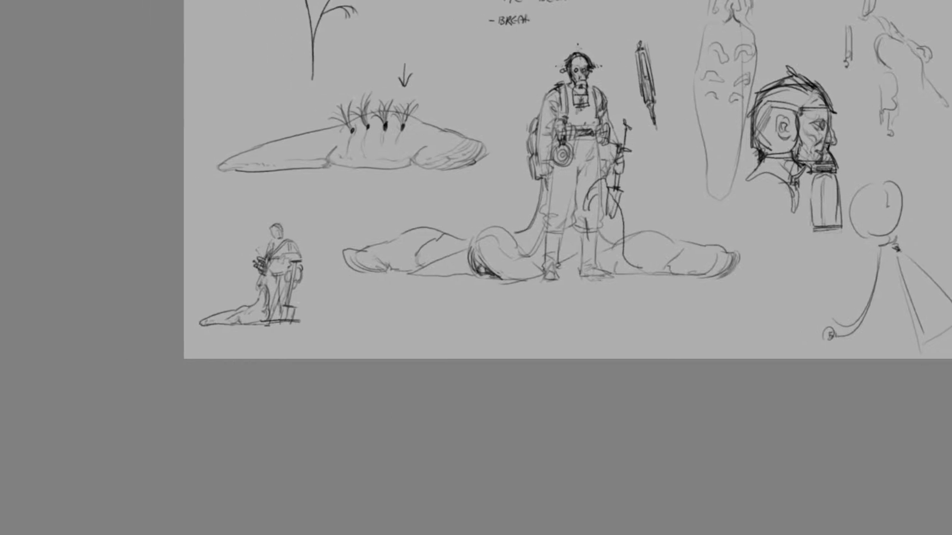
Draw the curved, doubled side outlines of a slug underside view between the branching plant and the written notes
scroll(619, 180, right, 3)
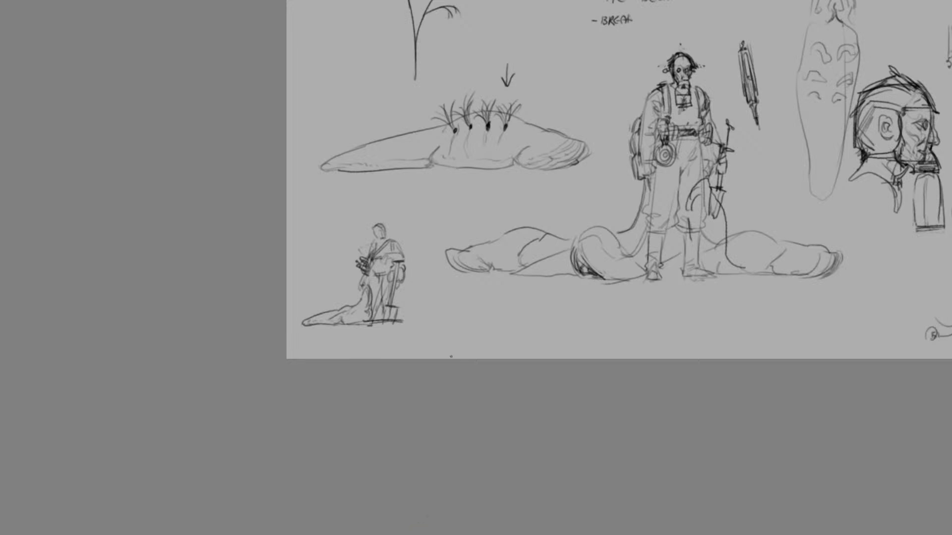
key(ctrl+minus)
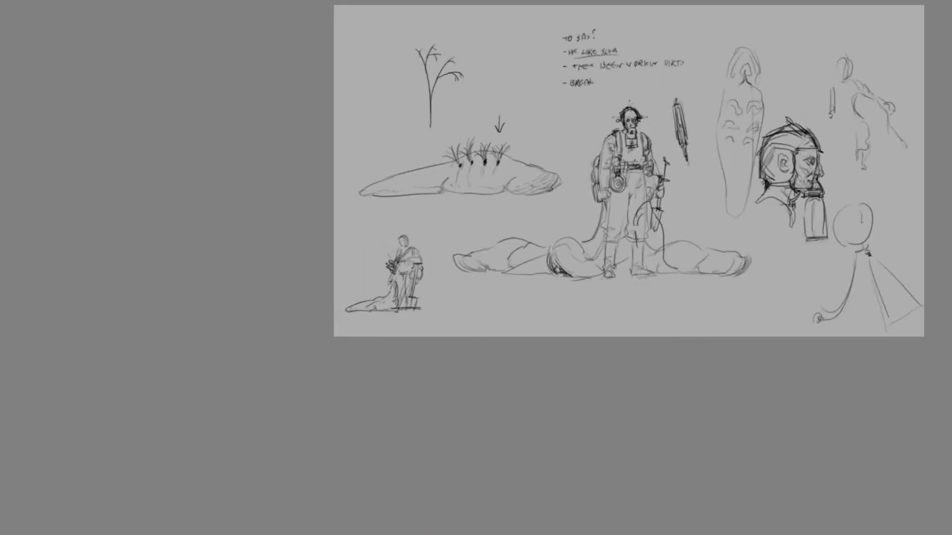
scroll(883, 242, up, 3)
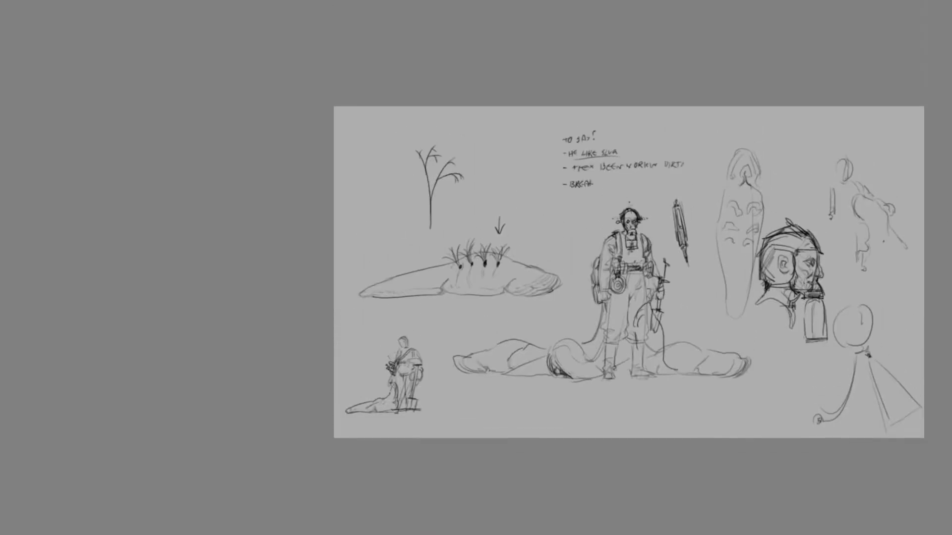
key(ctrl+plus)
mouse_move(331, 248)
mouse_down()
mouse_move(322, 218)
mouse_move(329, 215)
mouse_up()
key(ctrl+z)
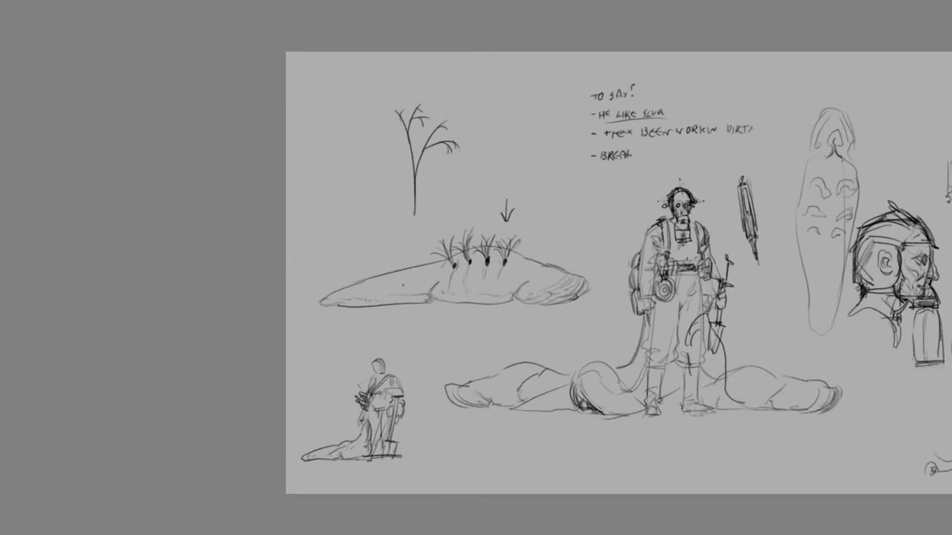
mouse_move(505, 76)
mouse_down()
mouse_move(477, 125)
mouse_move(485, 219)
mouse_up()
drag(533, 76, 544, 204)
key(ctrl+z)
key(ctrl+z)
drag(539, 73, 548, 228)
mouse_move(542, 92)
mouse_down()
mouse_move(550, 193)
mouse_move(540, 232)
mouse_up()
Fill the underside view with mirrored curled shapes and stacked rows of scalloped folds
mouse_move(540, 137)
mouse_down()
mouse_move(547, 143)
mouse_move(527, 134)
mouse_move(548, 159)
mouse_move(536, 159)
mouse_up()
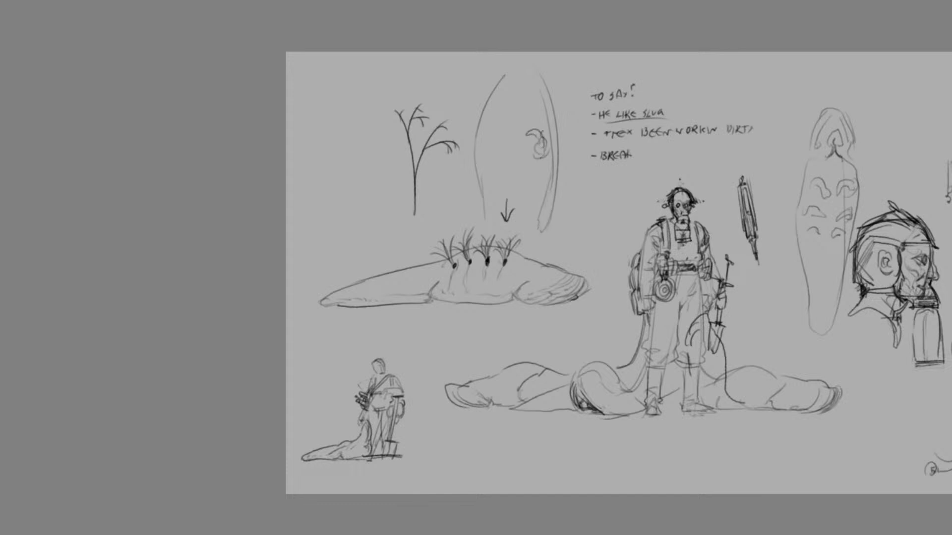
mouse_move(546, 127)
mouse_down()
mouse_move(517, 116)
mouse_move(549, 132)
mouse_up()
mouse_move(490, 124)
mouse_down()
mouse_move(516, 115)
mouse_move(488, 128)
mouse_move(508, 133)
mouse_move(486, 152)
mouse_move(510, 138)
mouse_up()
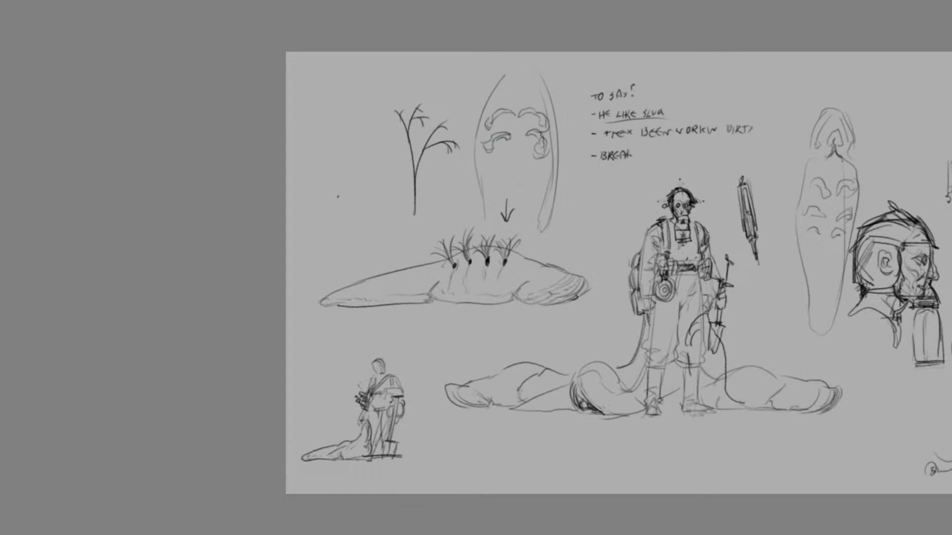
mouse_move(545, 184)
mouse_down()
mouse_move(502, 182)
mouse_move(494, 194)
mouse_move(481, 150)
mouse_up()
key(ctrl+z)
mouse_move(544, 175)
mouse_down()
mouse_move(494, 171)
mouse_move(510, 134)
mouse_move(487, 133)
mouse_move(510, 103)
mouse_move(531, 105)
mouse_move(525, 92)
mouse_move(502, 91)
mouse_up()
key(ctrl+z)
drag(492, 202, 538, 207)
key(ctrl+z)
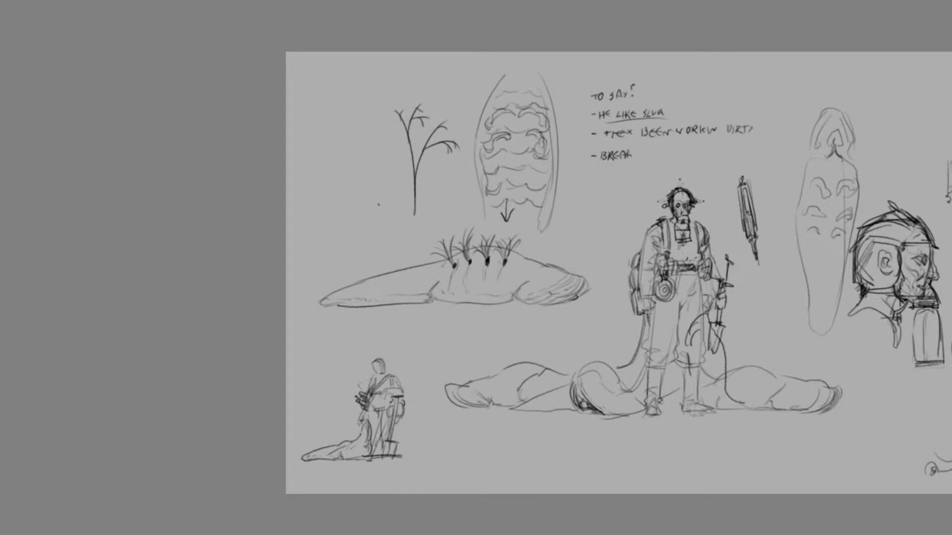
Draw a dashed horizontal line from the sheet's left edge below the branching plant to the underside view
drag(302, 225, 321, 224)
key(ctrl+z)
drag(324, 224, 328, 224)
Add short hatching to the lower folds and darken the inner side edges of the underside view
drag(529, 169, 485, 170)
drag(483, 161, 487, 215)
key(ctrl+z)
key(ctrl+z)
drag(479, 151, 483, 171)
key(ctrl+z)
mouse_move(549, 167)
mouse_down()
mouse_move(536, 223)
mouse_move(549, 197)
mouse_move(550, 153)
mouse_up()
drag(543, 208, 552, 176)
mouse_move(485, 183)
mouse_down()
mouse_move(483, 168)
mouse_move(487, 181)
mouse_up()
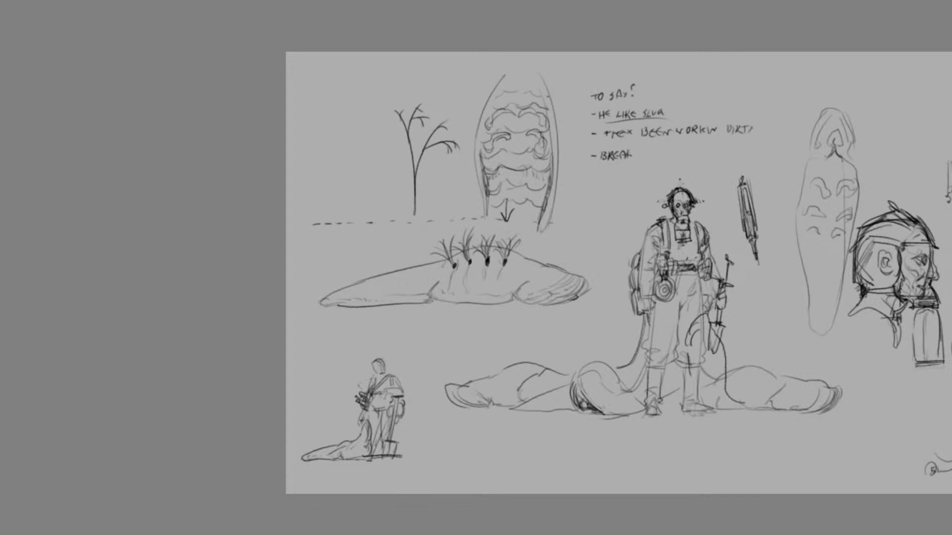
Reinforce the curved lower edge of the opening in the middle of the large side-view slug
drag(497, 91, 503, 227)
key(ctrl+z)
mouse_move(446, 292)
mouse_down()
mouse_move(515, 288)
mouse_move(438, 299)
mouse_up()
key(ctrl+z)
mouse_move(513, 293)
mouse_down()
mouse_move(438, 300)
mouse_move(432, 291)
mouse_up()
mouse_move(501, 102)
mouse_down()
mouse_move(541, 171)
mouse_move(540, 117)
mouse_move(520, 228)
mouse_up()
key(ctrl+z)
Darken the left inner edge of the underside view and add a row of small ovals inside the side-view slug's opening
drag(483, 171, 489, 210)
key(ctrl+z)
drag(484, 169, 488, 194)
drag(480, 146, 486, 175)
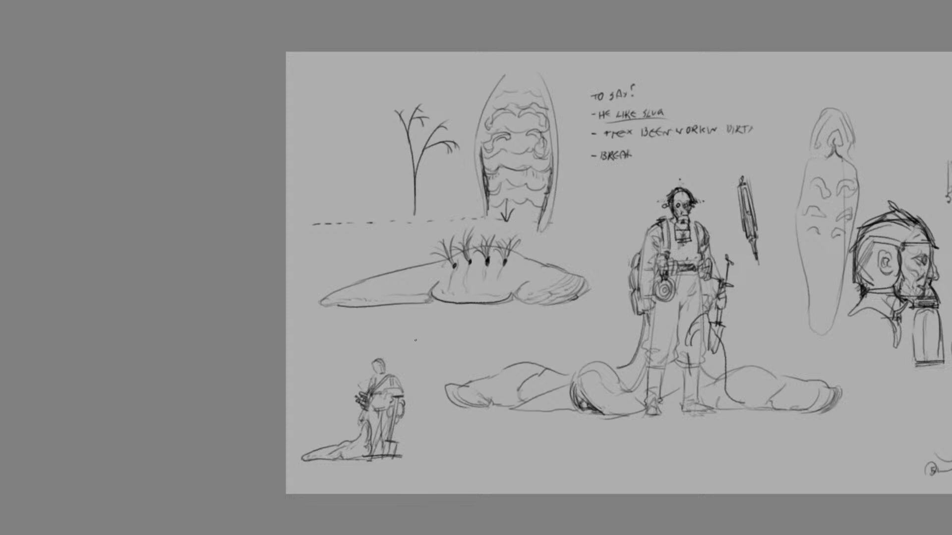
mouse_move(489, 292)
mouse_down()
mouse_move(476, 274)
mouse_move(440, 289)
mouse_move(503, 292)
mouse_move(474, 294)
mouse_move(494, 295)
mouse_up()
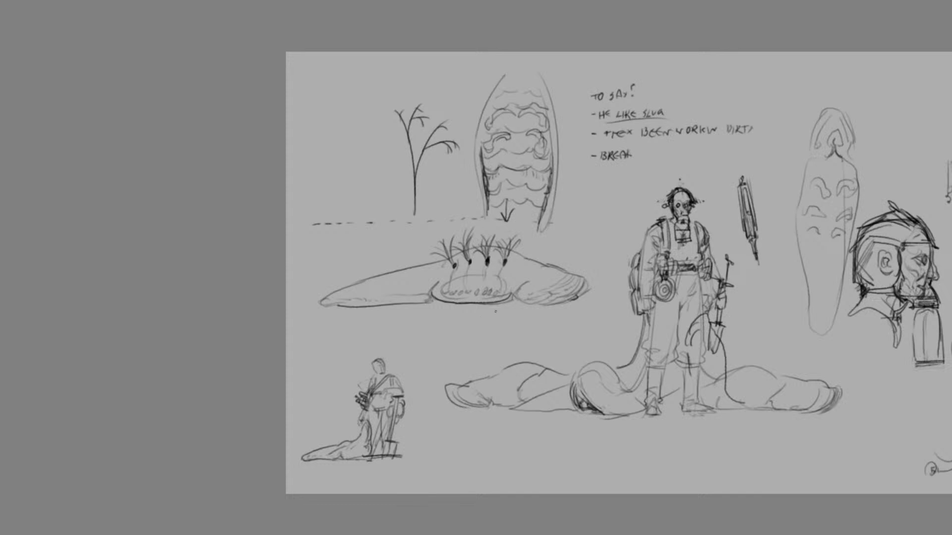
scroll(611, 235, down, 1)
scroll(689, 190, up, 1)
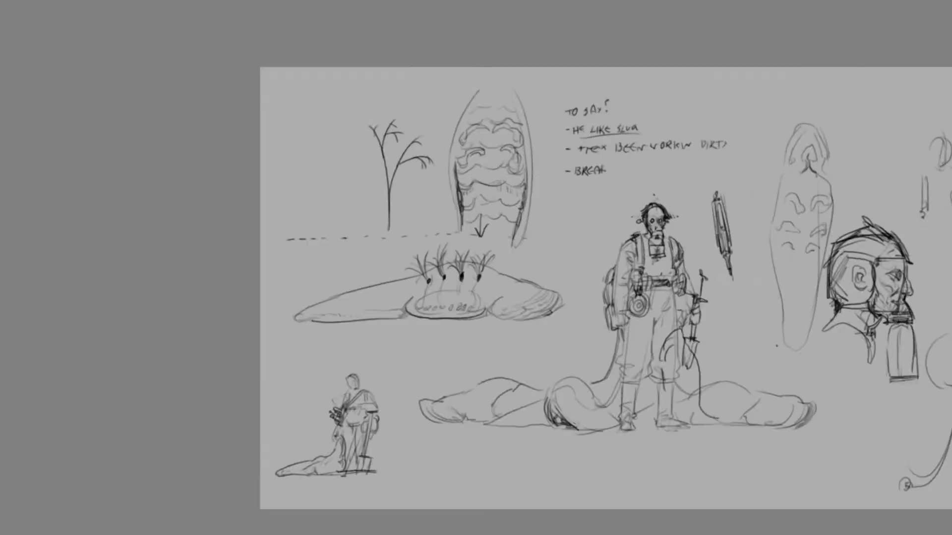
key(ctrl+plus)
drag(600, 282, 596, 286)
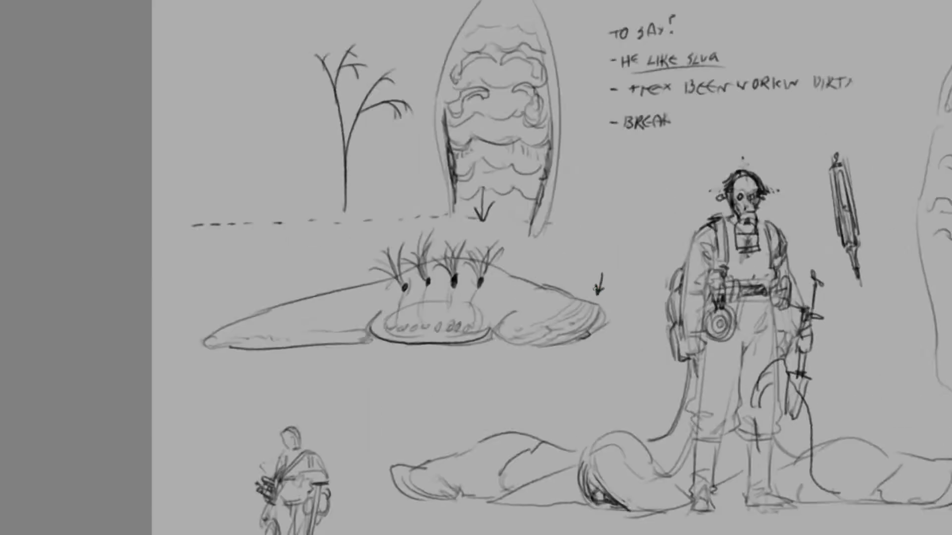
key(ctrl+z)
mouse_move(665, 175)
mouse_down()
mouse_move(588, 339)
mouse_move(628, 295)
mouse_move(646, 172)
mouse_up()
key(ctrl+z)
Sketch a curved tree trunk with upper branches rising between the side-view slug's head and the standing handler
drag(645, 159, 600, 339)
drag(646, 275, 615, 332)
drag(636, 257, 689, 223)
mouse_move(685, 234)
mouse_down()
mouse_move(665, 238)
mouse_move(636, 266)
mouse_move(693, 238)
mouse_up()
mouse_move(645, 215)
mouse_down()
mouse_move(649, 238)
mouse_move(653, 169)
mouse_move(638, 205)
mouse_move(636, 192)
mouse_move(655, 187)
mouse_up()
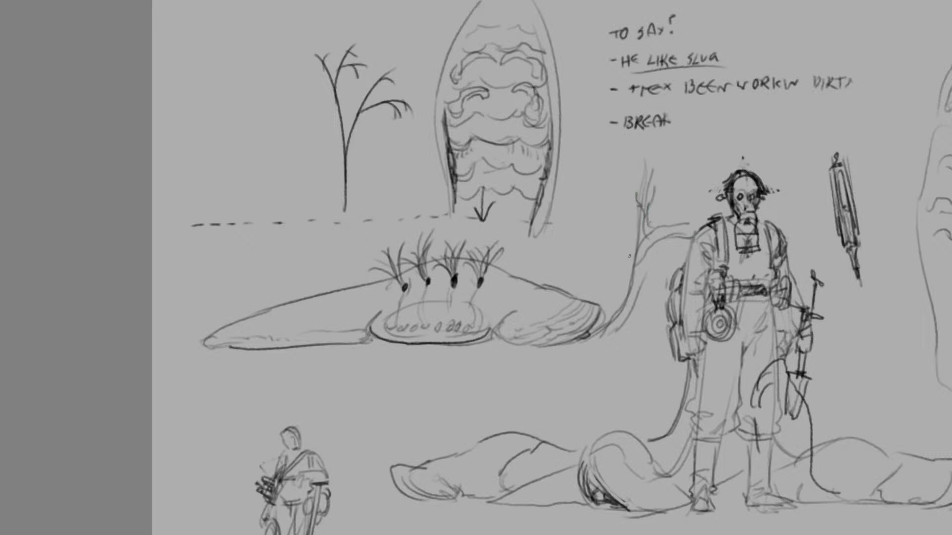
mouse_move(591, 268)
mouse_down()
mouse_move(618, 177)
mouse_move(627, 193)
mouse_up()
key(ctrl+z)
key(ctrl+z)
mouse_move(615, 227)
mouse_down()
mouse_move(615, 176)
mouse_move(590, 332)
mouse_move(614, 195)
mouse_move(611, 209)
mouse_up()
key(ctrl+z)
drag(632, 173, 591, 330)
key(ctrl+z)
mouse_move(640, 168)
mouse_down()
mouse_move(591, 327)
mouse_move(626, 306)
mouse_up()
key(ctrl+z)
key(ctrl+z)
drag(654, 177, 607, 342)
key(ctrl+z)
key(ctrl+z)
key(ctrl+z)
Add sweeping roots at the tree's base and a long line running beneath the slug to a small mark at the sheet's edge
mouse_move(650, 269)
mouse_down()
mouse_move(590, 339)
mouse_move(619, 367)
mouse_move(584, 374)
mouse_up()
mouse_move(614, 340)
mouse_down()
mouse_move(580, 363)
mouse_move(556, 360)
mouse_move(558, 379)
mouse_move(574, 382)
mouse_up()
mouse_move(619, 292)
mouse_down()
mouse_move(593, 334)
mouse_move(550, 351)
mouse_move(352, 358)
mouse_move(158, 346)
mouse_move(167, 340)
mouse_up()
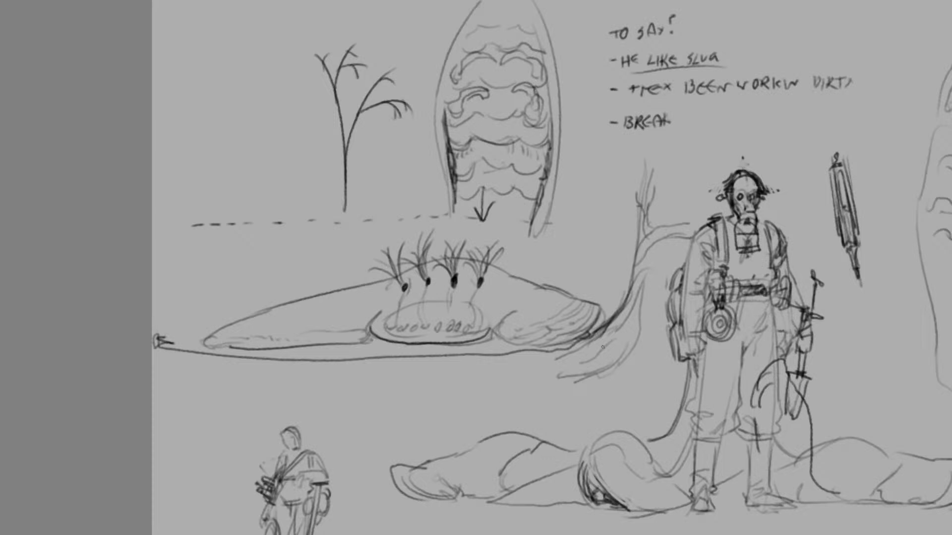
mouse_move(650, 216)
mouse_down()
mouse_move(634, 251)
mouse_move(653, 259)
mouse_move(646, 264)
mouse_up()
key(ctrl+z)
key(ctrl+z)
mouse_move(596, 339)
mouse_down()
mouse_move(625, 354)
mouse_move(595, 327)
mouse_up()
key(ctrl+z)
mouse_move(636, 154)
mouse_down()
mouse_move(650, 147)
mouse_move(646, 136)
mouse_move(624, 284)
mouse_up()
key(ctrl+z)
key(ctrl+z)
drag(643, 228, 654, 225)
key(ctrl+z)
scroll(552, 268, down, 4)
scroll(552, 267, up, 2)
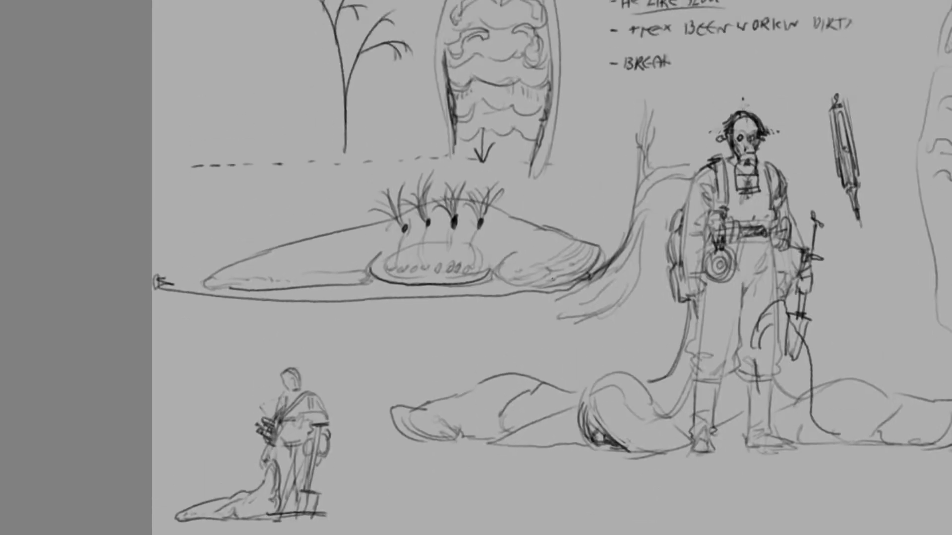
mouse_move(535, 248)
mouse_down()
mouse_move(571, 292)
mouse_move(534, 288)
mouse_up()
key(ctrl+z)
drag(534, 248, 533, 289)
key(ctrl+z)
Draw a domed slug head with a doubled rim above the pointed tool, beside the written notes
scroll(544, 436, right, 10)
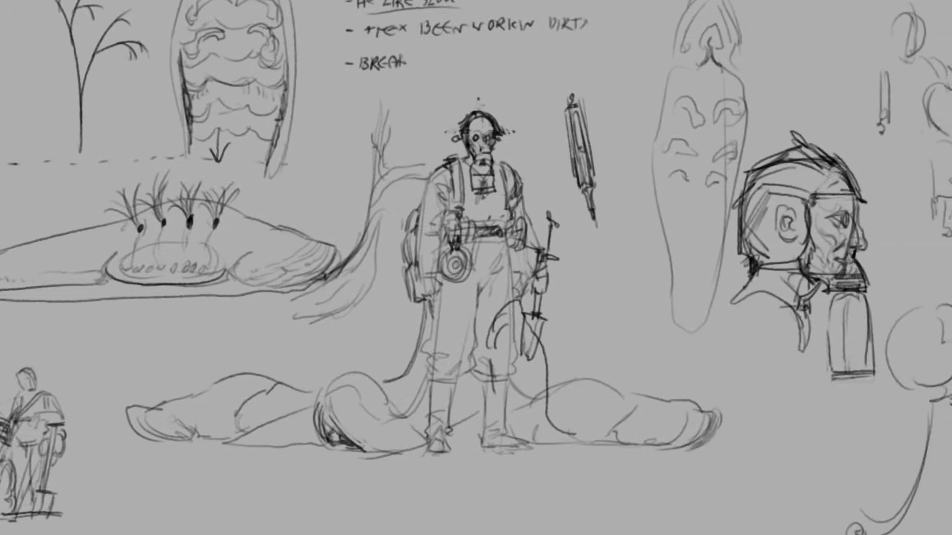
scroll(704, 204, up, 5)
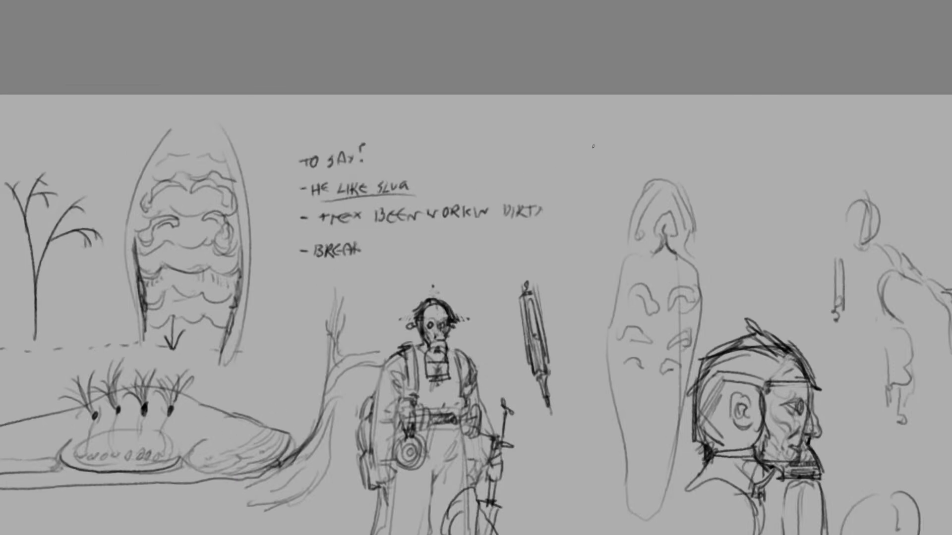
key(ctrl+z)
mouse_move(572, 125)
mouse_down()
mouse_move(523, 193)
mouse_move(522, 172)
mouse_move(630, 163)
mouse_move(635, 177)
mouse_up()
drag(601, 131, 629, 187)
mouse_move(558, 131)
mouse_down()
mouse_move(622, 160)
mouse_move(517, 180)
mouse_move(512, 172)
mouse_up()
mouse_move(533, 139)
mouse_down()
mouse_move(516, 188)
mouse_move(547, 190)
mouse_up()
mouse_move(633, 173)
mouse_down()
mouse_move(599, 191)
mouse_move(631, 188)
mouse_move(623, 144)
mouse_up()
Draw curved body side lines below the domed head, doubling the line nearest the existing slug underside view
mouse_move(625, 200)
mouse_down()
mouse_move(615, 297)
mouse_move(605, 299)
mouse_up()
drag(511, 209, 524, 285)
key(ctrl+z)
mouse_move(524, 222)
mouse_down()
mouse_move(522, 263)
mouse_move(527, 198)
mouse_up()
key(ctrl+z)
drag(614, 208, 606, 290)
drag(603, 298, 625, 266)
mouse_move(628, 229)
mouse_down()
mouse_move(616, 202)
mouse_move(618, 229)
mouse_up()
Sketch the central arched mouth fold and curled shapes on both sides inside the domed head
mouse_move(616, 186)
mouse_down()
mouse_move(605, 192)
mouse_move(575, 134)
mouse_move(565, 154)
mouse_move(586, 161)
mouse_move(563, 180)
mouse_move(587, 176)
mouse_move(591, 185)
mouse_move(562, 183)
mouse_move(587, 182)
mouse_up()
drag(588, 146, 609, 179)
drag(563, 155, 548, 174)
drag(596, 145, 616, 169)
drag(613, 150, 616, 166)
mouse_move(557, 146)
mouse_down()
mouse_move(534, 165)
mouse_move(547, 157)
mouse_move(533, 152)
mouse_move(531, 166)
mouse_up()
key(ctrl+z)
key(ctrl+z)
mouse_move(534, 151)
mouse_down()
mouse_move(559, 158)
mouse_move(537, 173)
mouse_move(567, 178)
mouse_move(558, 182)
mouse_up()
drag(561, 179, 555, 184)
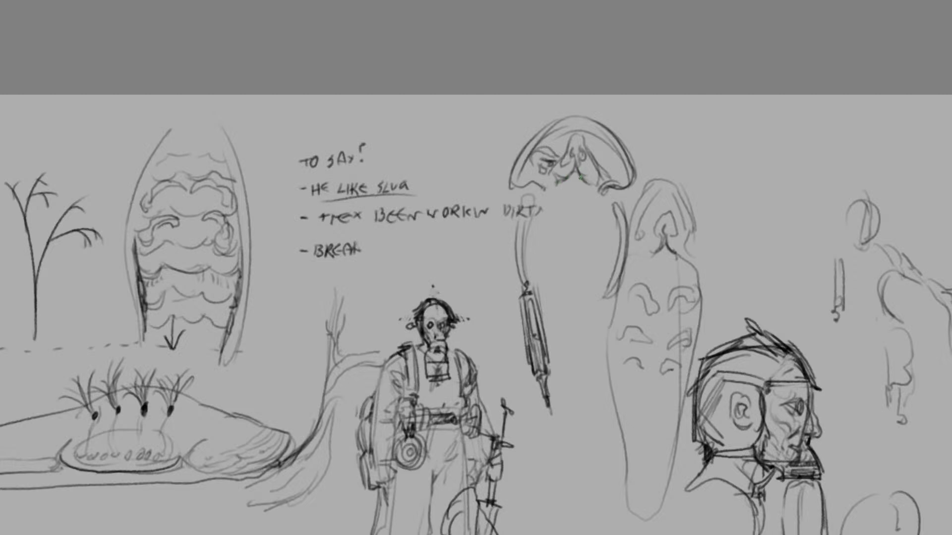
Examine the concept sheet as a whole, then the small figure, the side-view slug and the standing handler up close
key(ctrl+minus)
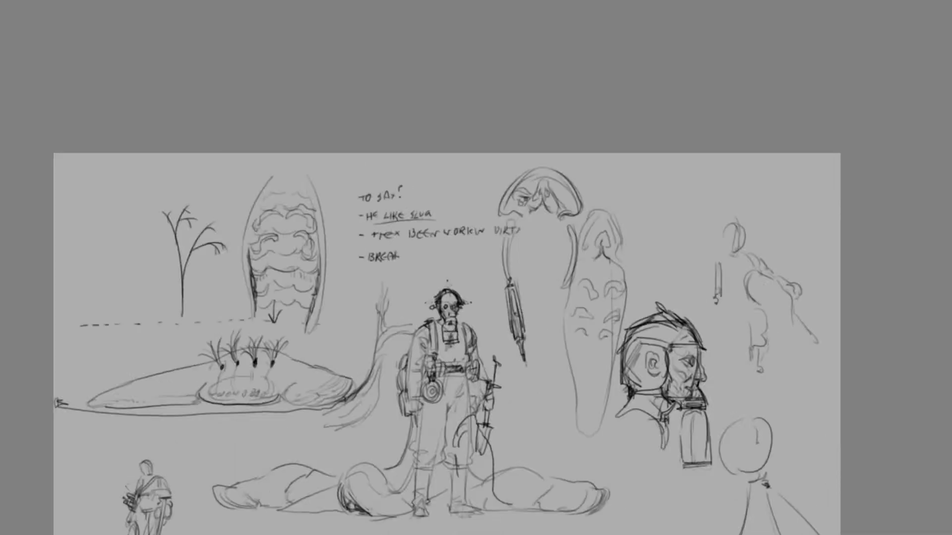
scroll(476, 268, down, 9)
scroll(476, 268, left, 10)
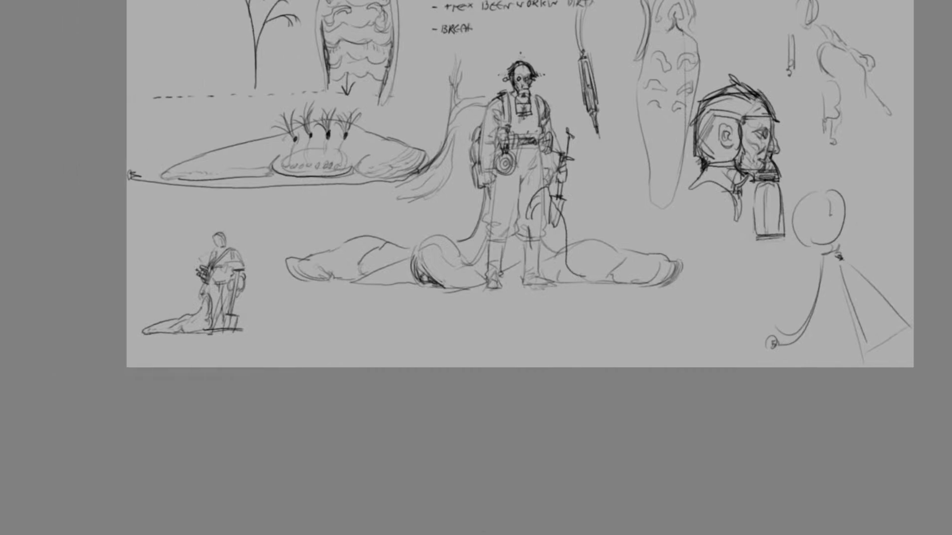
key(ctrl+plus)
scroll(476, 268, up, 5)
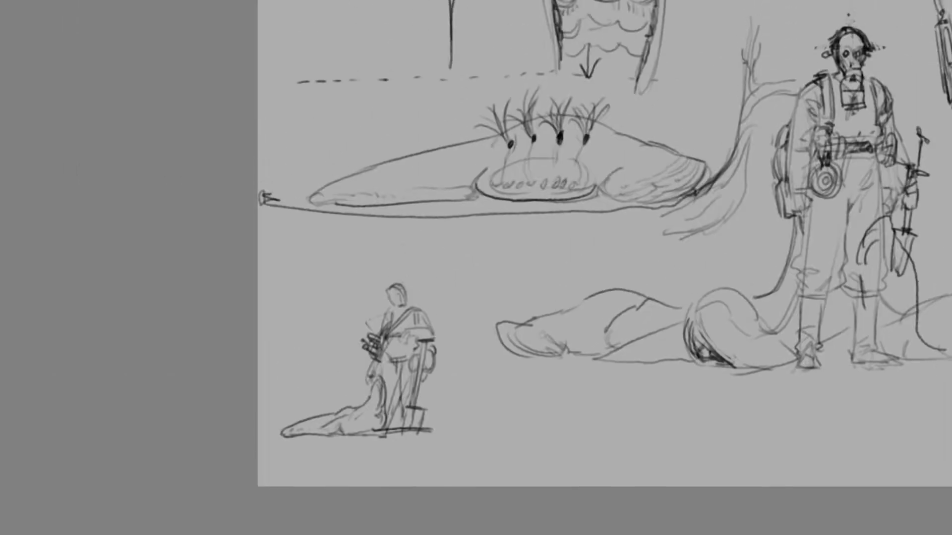
scroll(487, 491, right, 10)
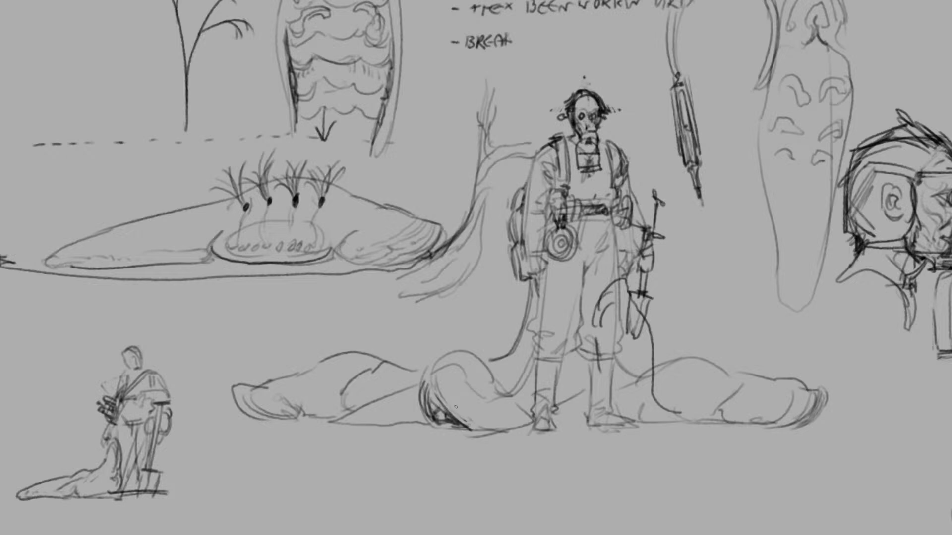
scroll(362, 366, down, 5)
scroll(586, 130, up, 7)
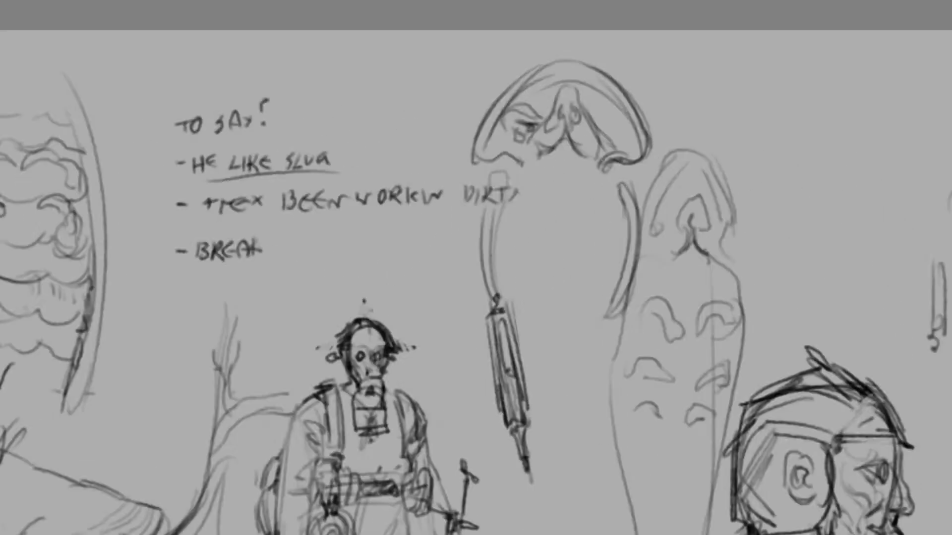
Fill the domed head with radiating fold lines and dark hatching around the central mouth
mouse_move(564, 122)
mouse_down()
mouse_move(544, 165)
mouse_move(544, 156)
mouse_move(573, 151)
mouse_move(560, 139)
mouse_up()
key(ctrl+z)
key(ctrl+z)
mouse_move(566, 124)
mouse_down()
mouse_move(577, 149)
mouse_move(597, 155)
mouse_move(598, 107)
mouse_up()
mouse_move(584, 128)
mouse_down()
mouse_move(615, 106)
mouse_move(627, 133)
mouse_up()
drag(602, 127, 623, 143)
drag(602, 133, 614, 146)
mouse_move(545, 108)
mouse_down()
mouse_move(500, 132)
mouse_move(499, 156)
mouse_up()
drag(598, 152, 629, 149)
drag(597, 132, 593, 96)
mouse_move(589, 115)
mouse_down()
mouse_move(584, 93)
mouse_move(540, 91)
mouse_up()
mouse_move(548, 115)
mouse_down()
mouse_move(551, 85)
mouse_move(560, 87)
mouse_move(534, 145)
mouse_move(599, 146)
mouse_move(607, 157)
mouse_up()
drag(536, 136, 515, 144)
drag(538, 132, 524, 137)
Review the full sheet's layout and the lower area around the small figure and the tethered slugs
key(ctrl+minus)
key(ctrl+minus)
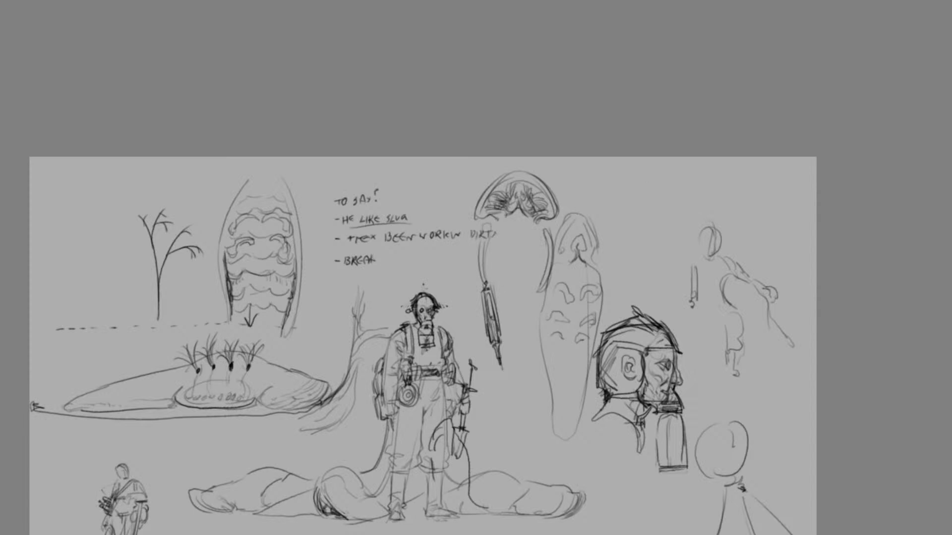
scroll(423, 298, down, 5)
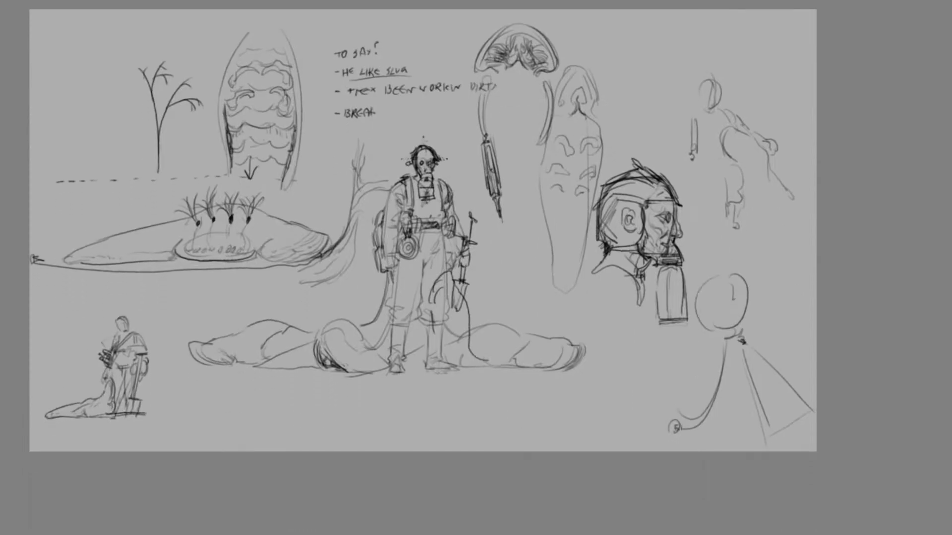
scroll(423, 231, left, 6)
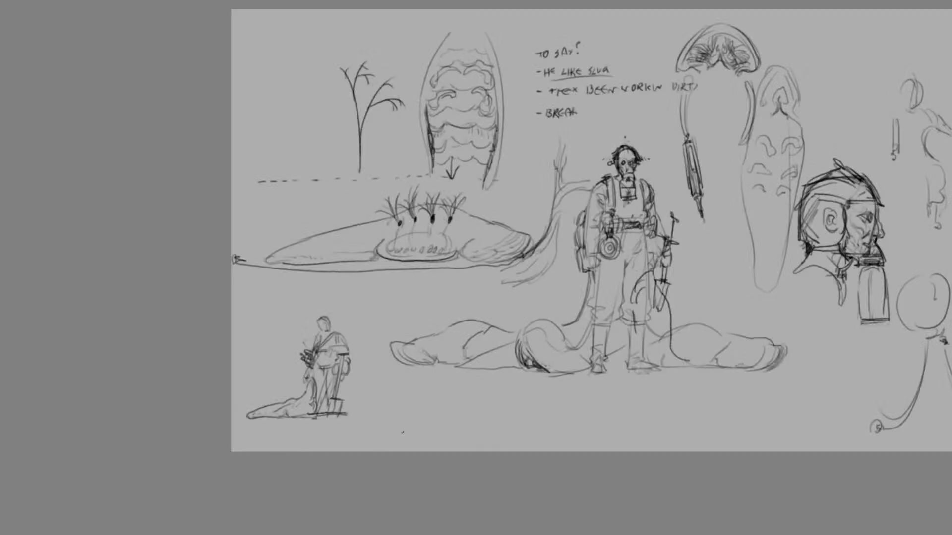
scroll(403, 433, down, 1)
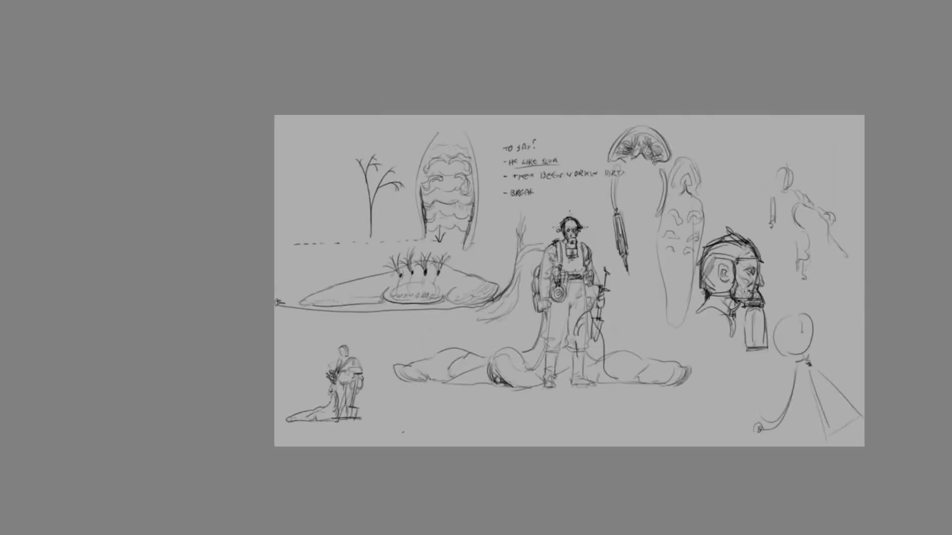
scroll(564, 320, up, 2)
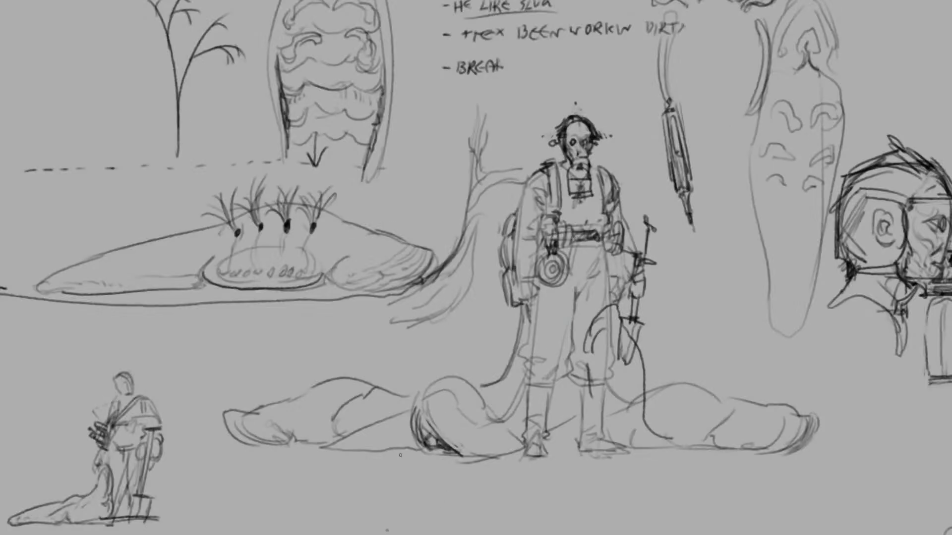
scroll(407, 396, down, 1)
scroll(327, 382, up, 1)
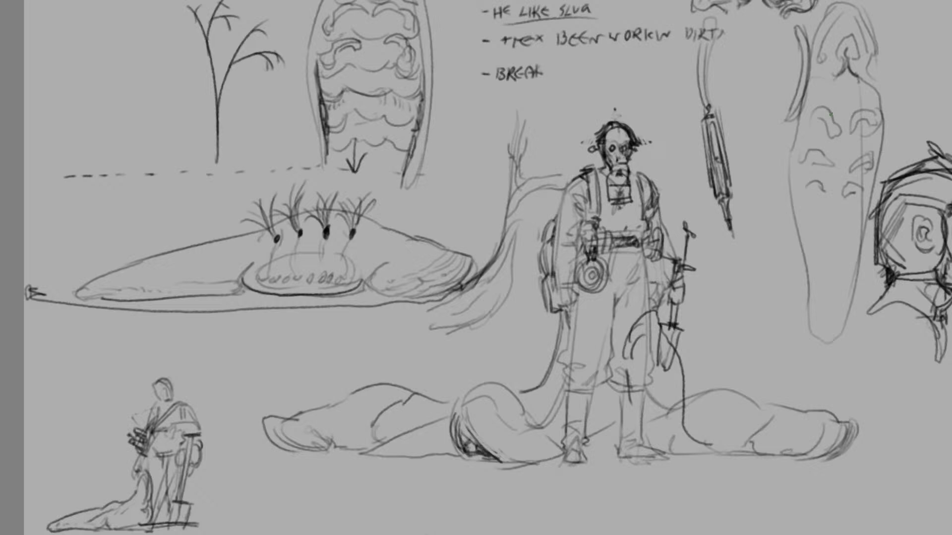
Draw two vertical lines framing the stalked middle of the side-view slug and sketch a curved tube shape between them
scroll(788, 114, down, 2)
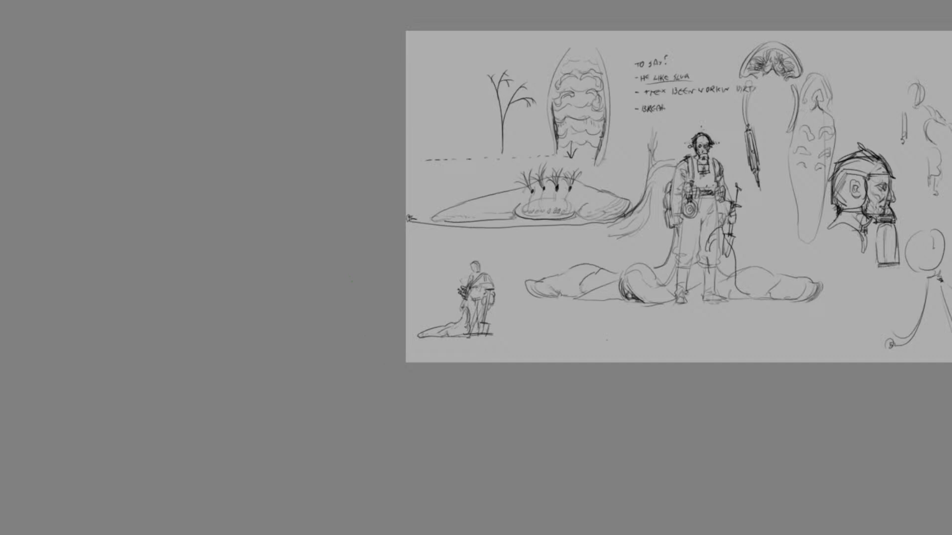
scroll(674, 196, right, 1)
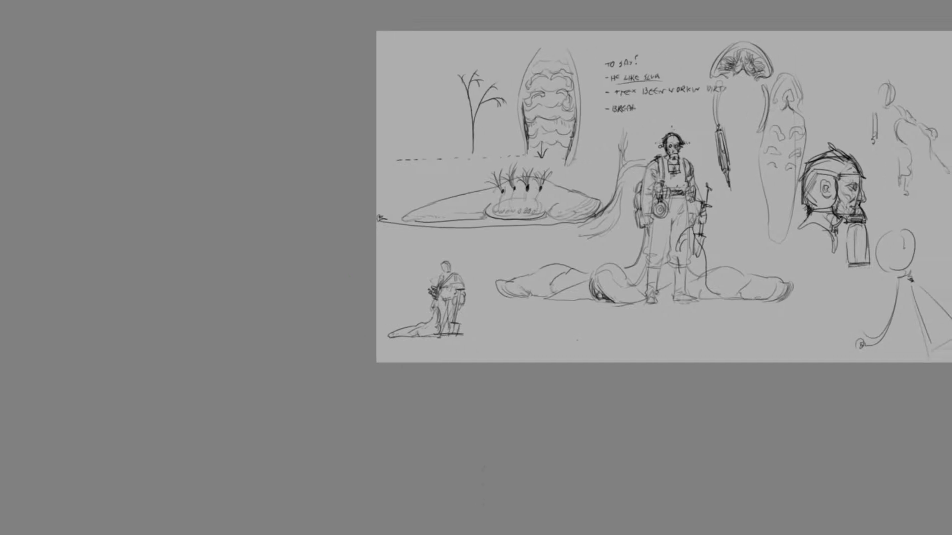
scroll(674, 196, left, 2)
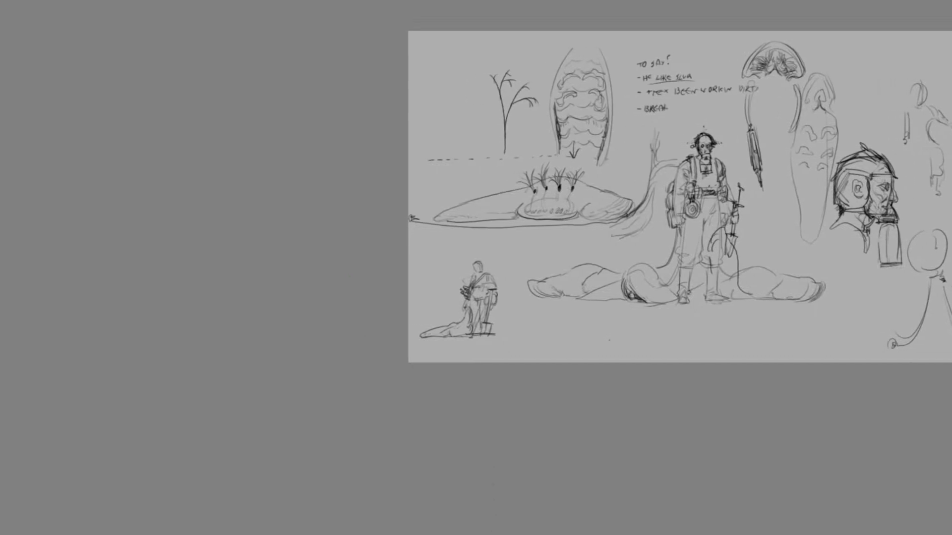
scroll(674, 197, right, 1)
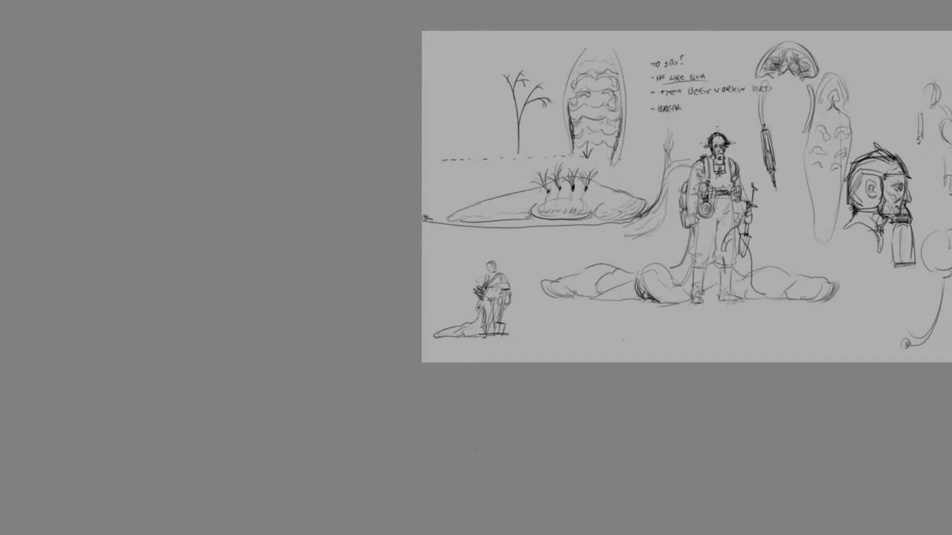
key(ctrl+plus)
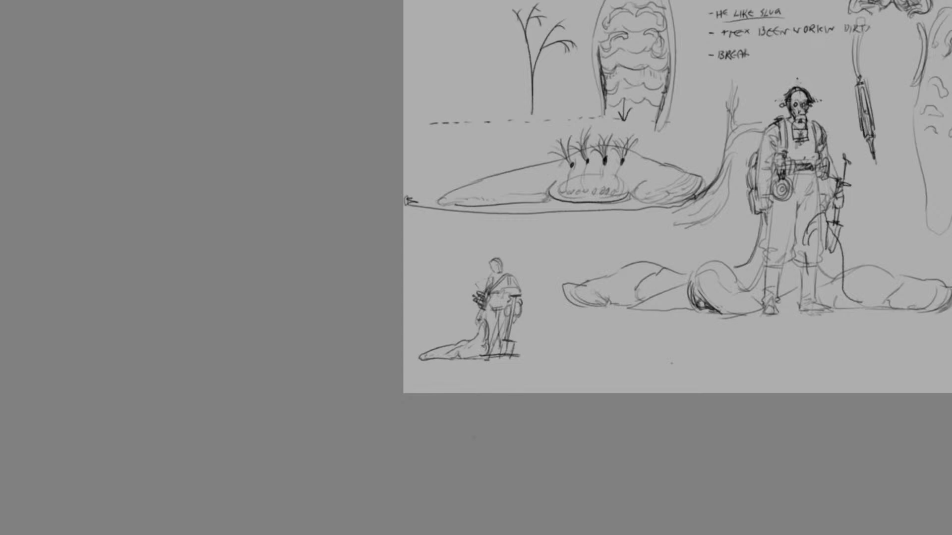
scroll(639, 217, up, 5)
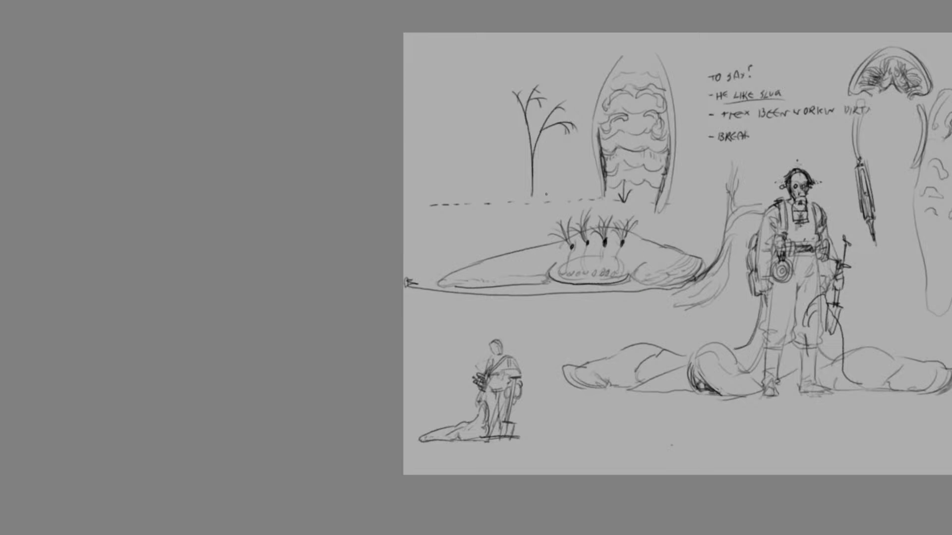
drag(646, 201, 644, 290)
drag(539, 198, 541, 293)
mouse_move(578, 238)
mouse_down()
mouse_move(622, 256)
mouse_move(571, 264)
mouse_up()
Try a long arrow pointing from the framed section toward the slug's tapered end
mouse_move(587, 243)
mouse_down()
mouse_move(562, 271)
mouse_move(564, 286)
mouse_move(462, 271)
mouse_up()
mouse_move(483, 259)
mouse_down()
mouse_move(462, 271)
mouse_move(477, 273)
mouse_up()
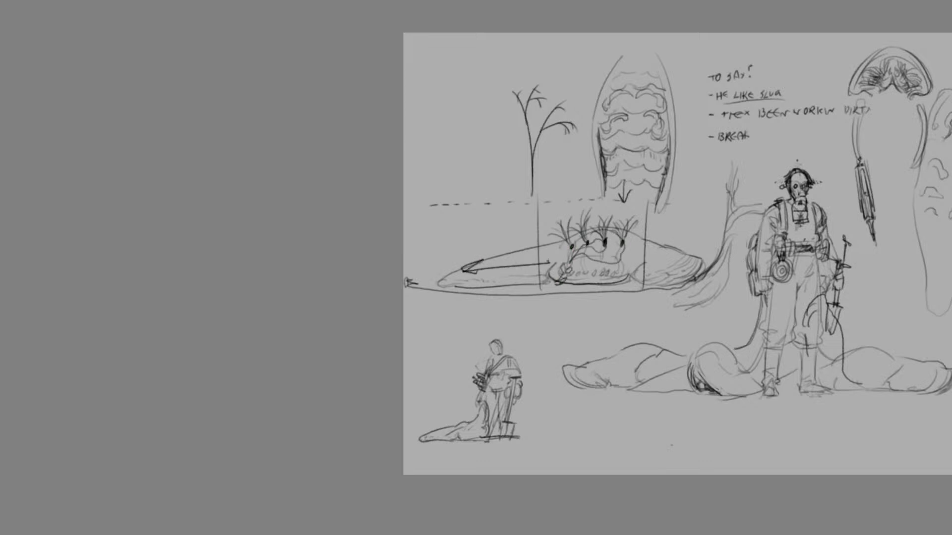
key(ctrl+z)
key(ctrl+z)
key(ctrl+z)
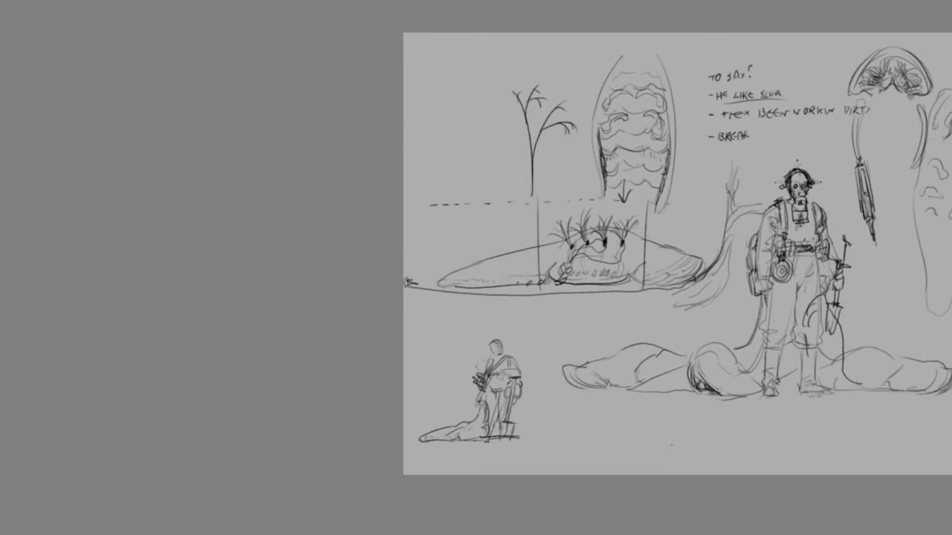
Try a dark flat band along the base of the slug's framed section
mouse_move(563, 281)
mouse_down()
mouse_move(641, 279)
mouse_move(558, 280)
mouse_up()
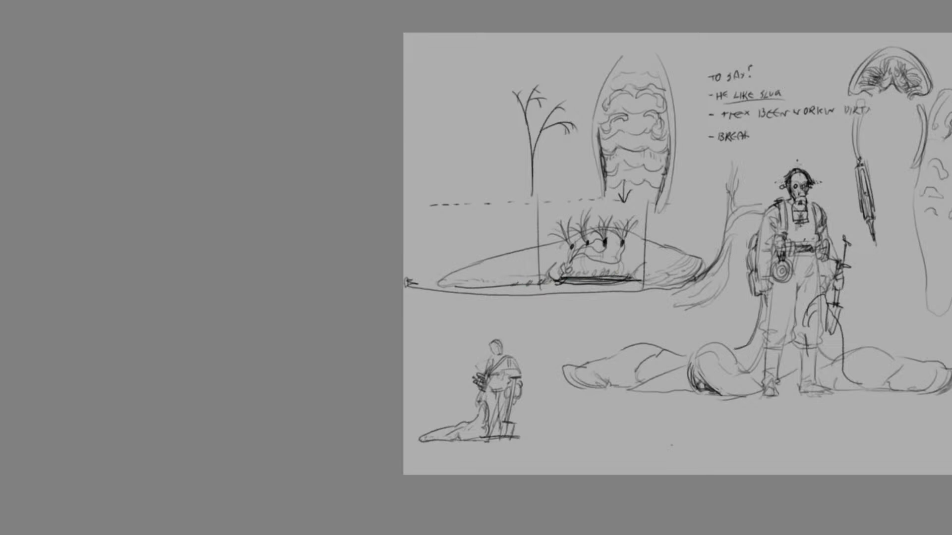
key(ctrl+z)
mouse_move(644, 248)
mouse_down()
mouse_move(699, 263)
mouse_move(635, 270)
mouse_move(646, 245)
mouse_up()
key(ctrl+z)
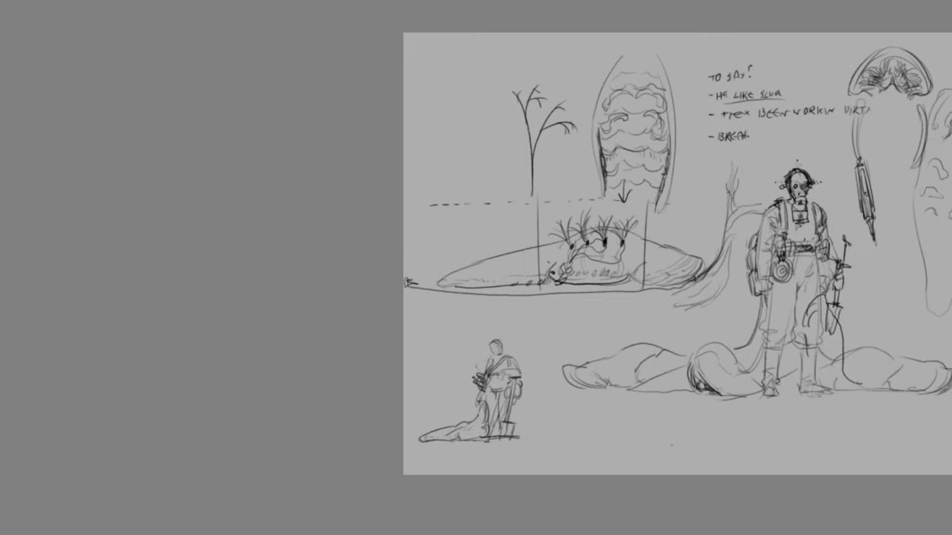
Refine the small rounded end of the curved tube at the slug's base with short dark strokes
drag(550, 272, 536, 285)
key(ctrl+z)
drag(447, 285, 429, 300)
key(ctrl+z)
drag(558, 264, 549, 281)
scroll(409, 349, right, 5)
key(ctrl+z)
key(ctrl+z)
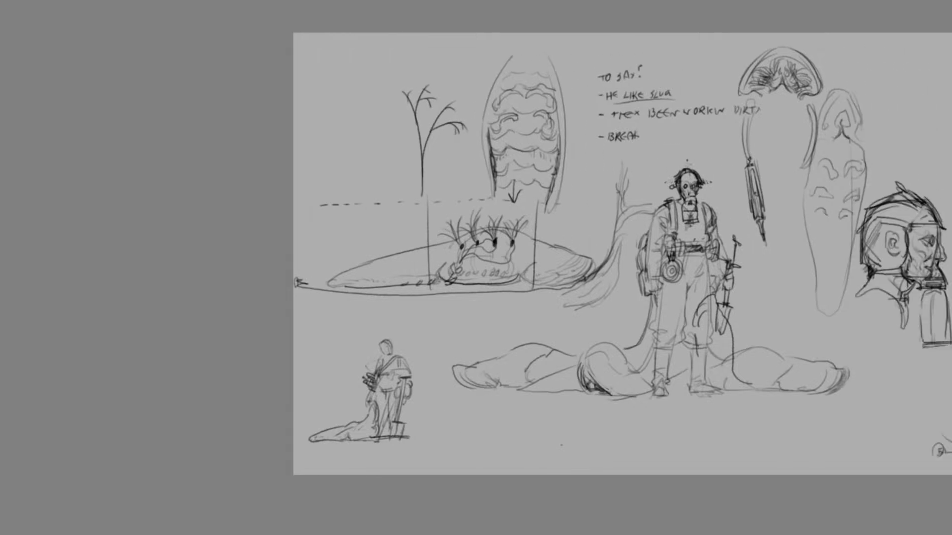
drag(443, 272, 436, 282)
Redraw the front slug's head beside the handler's boots with a slanted hood rim and a dark opening
scroll(595, 254, right, 5)
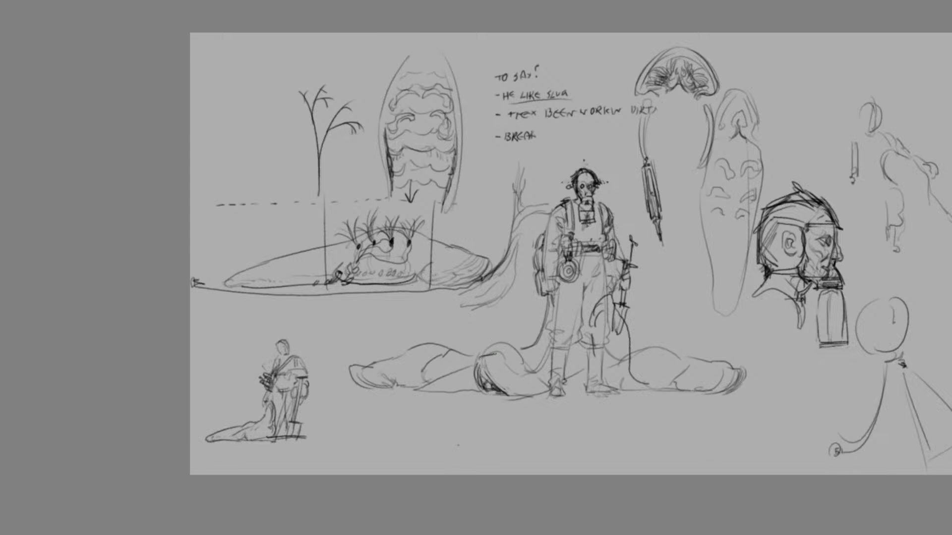
mouse_move(498, 356)
mouse_down()
mouse_move(535, 396)
mouse_move(508, 395)
mouse_move(528, 396)
mouse_move(507, 394)
mouse_move(488, 368)
mouse_move(475, 392)
mouse_move(476, 373)
mouse_up()
key(ctrl+z)
key(ctrl+z)
key(ctrl+z)
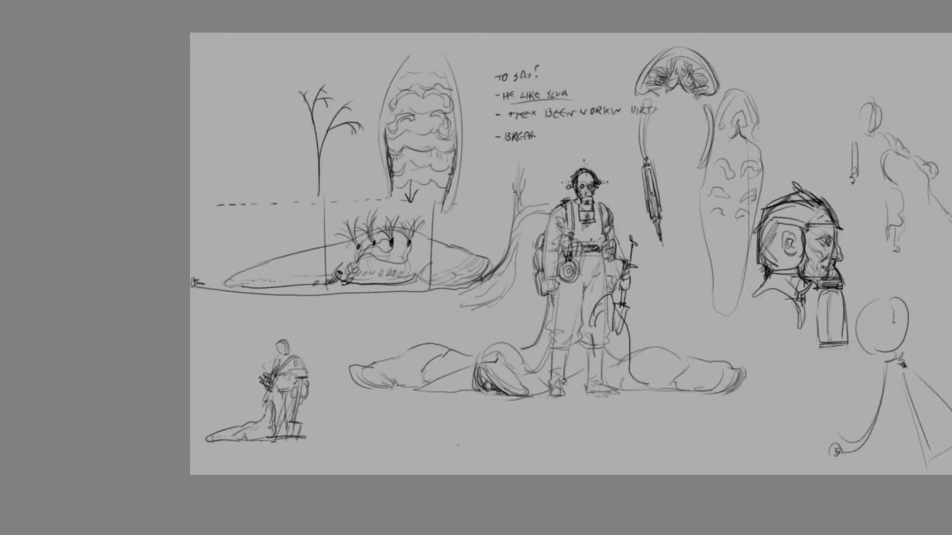
key(ctrl+z)
mouse_move(487, 361)
mouse_down()
mouse_move(476, 365)
mouse_move(524, 392)
mouse_up()
Rework the slug beside the small figure with a narrower raised neck and a bulging body outline
scroll(570, 254, left, 5)
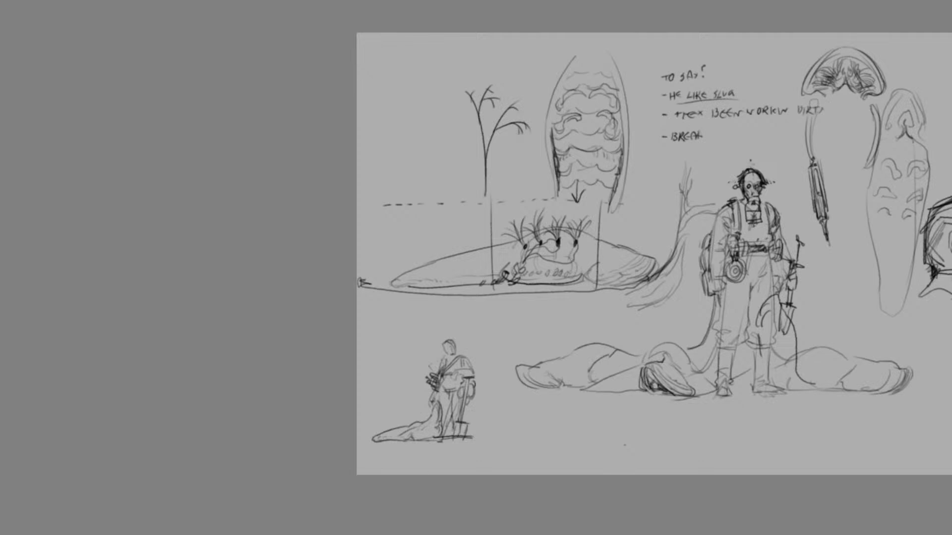
scroll(655, 254, left, 3)
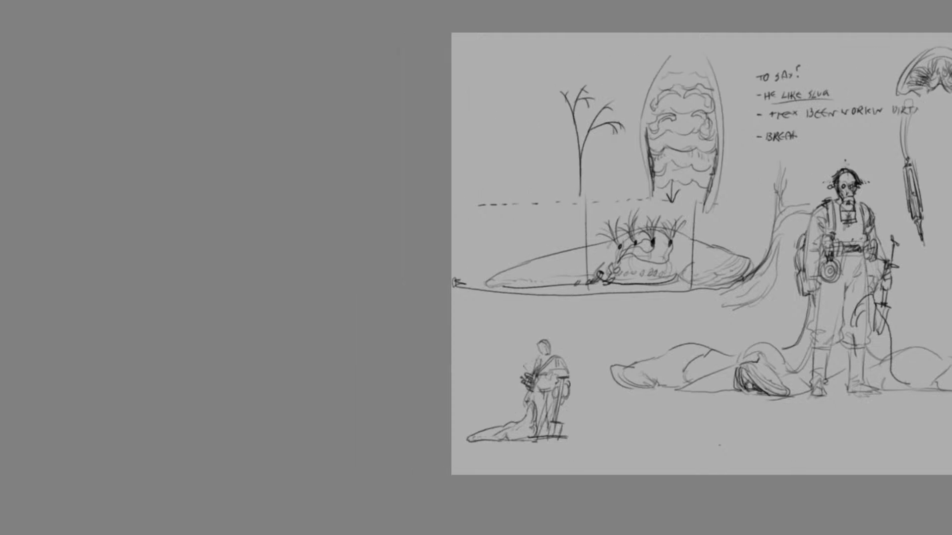
scroll(701, 254, down, 5)
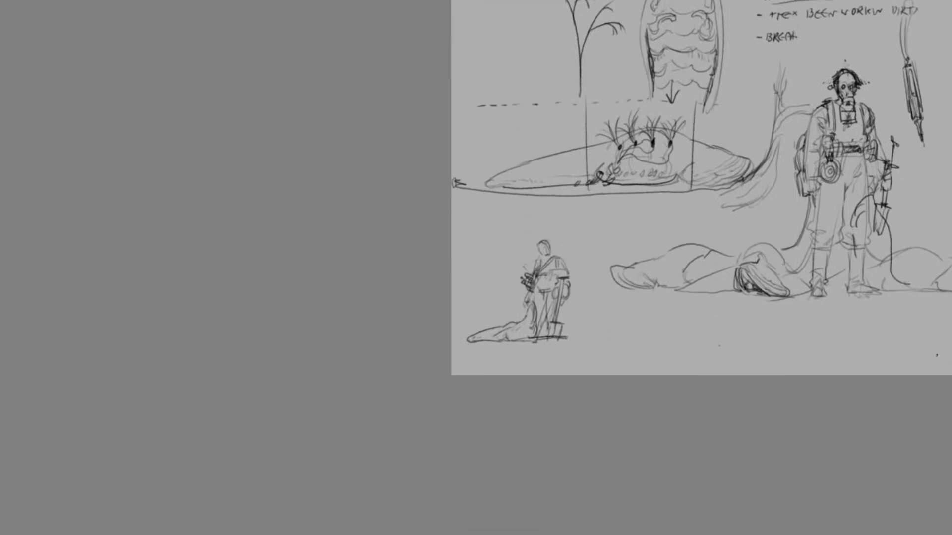
key(ctrl+plus)
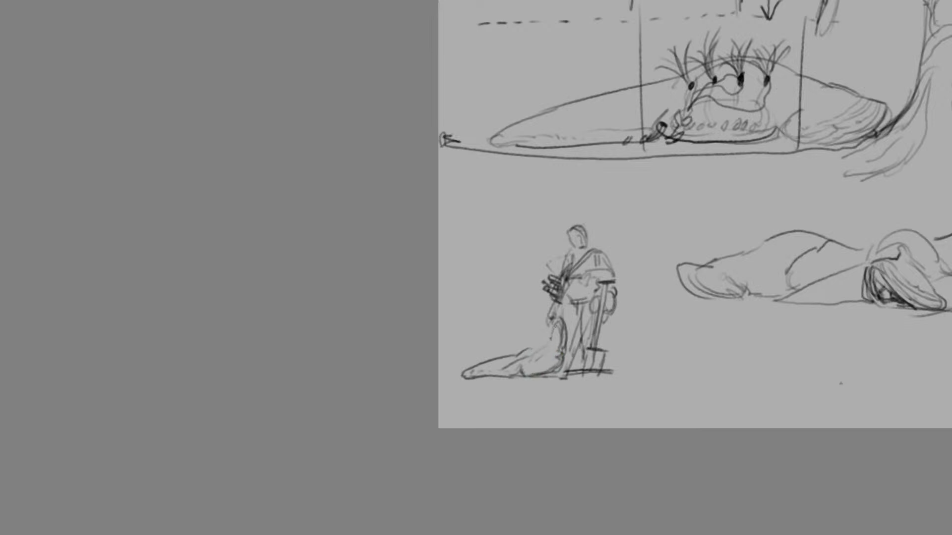
mouse_move(552, 320)
mouse_down()
mouse_move(520, 352)
mouse_move(556, 352)
mouse_move(560, 340)
mouse_move(559, 363)
mouse_move(545, 373)
mouse_up()
key(ctrl+z)
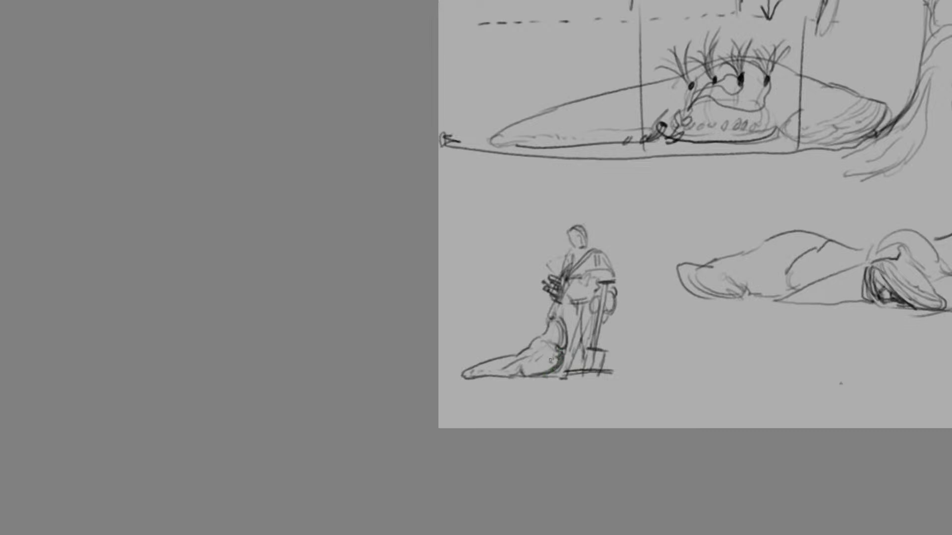
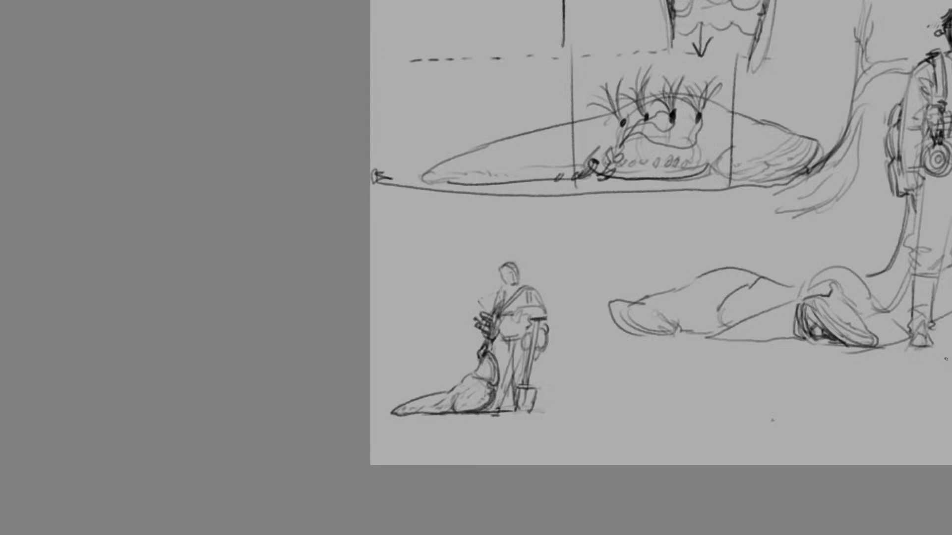
scroll(849, 331, down, 2)
scroll(752, 229, down, 2)
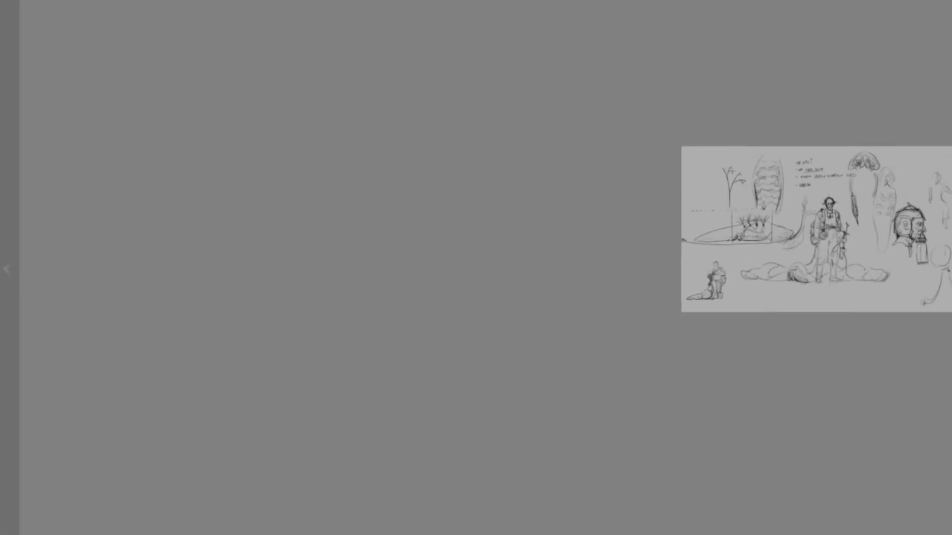
scroll(851, 271, up, 3)
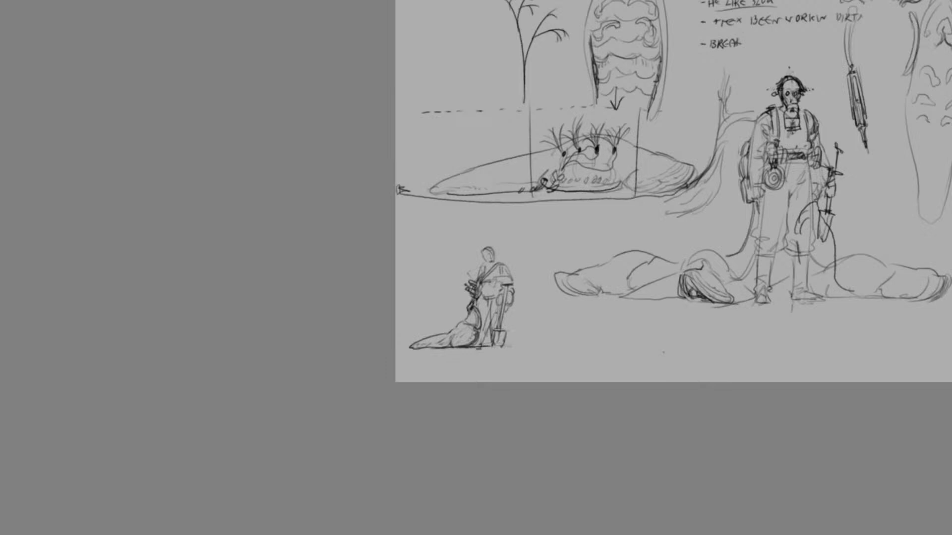
mouse_move(658, 304)
mouse_down()
mouse_move(617, 233)
mouse_move(589, 233)
mouse_move(597, 266)
mouse_move(618, 258)
mouse_move(602, 271)
mouse_up()
key(ctrl+z)
key(ctrl+z)
key(ctrl+z)
key(ctrl+z)
key(ctrl+z)
key(ctrl+z)
key(ctrl+plus)
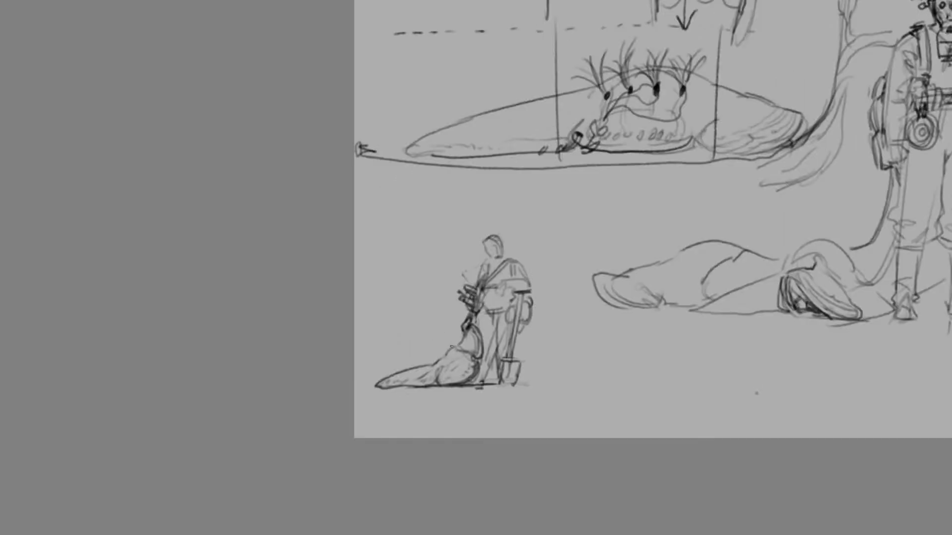
Refine the small standing figure with a face line, leg strokes and a forearm resting on the shovel handle
drag(449, 345, 458, 350)
drag(479, 311, 482, 338)
mouse_move(490, 245)
mouse_down()
mouse_move(506, 258)
mouse_move(503, 297)
mouse_up()
drag(498, 297, 520, 282)
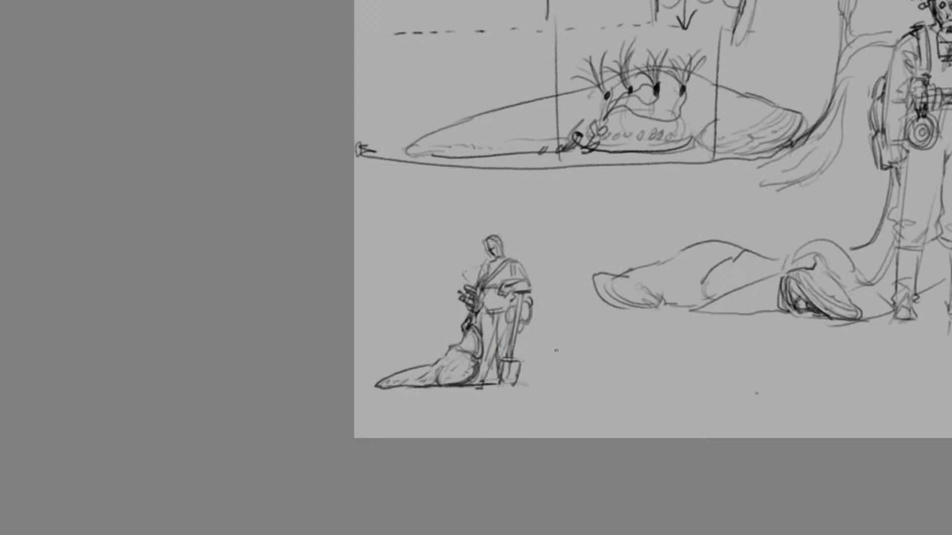
Sketch a small hooded slug head with short mouthpart strokes on the ground beside the standing figure's shovel
mouse_move(552, 364)
mouse_down()
mouse_move(598, 375)
mouse_move(561, 369)
mouse_move(554, 381)
mouse_move(575, 384)
mouse_move(585, 354)
mouse_move(559, 381)
mouse_up()
key(ctrl+z)
key(ctrl+z)
key(ctrl+z)
mouse_move(584, 350)
mouse_down()
mouse_move(596, 373)
mouse_move(578, 380)
mouse_move(568, 352)
mouse_move(551, 373)
mouse_move(574, 360)
mouse_move(583, 380)
mouse_move(567, 373)
mouse_move(580, 377)
mouse_move(556, 383)
mouse_move(573, 347)
mouse_move(585, 360)
mouse_move(581, 343)
mouse_move(569, 361)
mouse_move(597, 380)
mouse_up()
key(ctrl+z)
key(ctrl+z)
key(ctrl+z)
key(ctrl+z)
drag(581, 378, 597, 381)
mouse_move(595, 382)
mouse_down()
mouse_move(609, 376)
mouse_move(594, 368)
mouse_move(606, 378)
mouse_up()
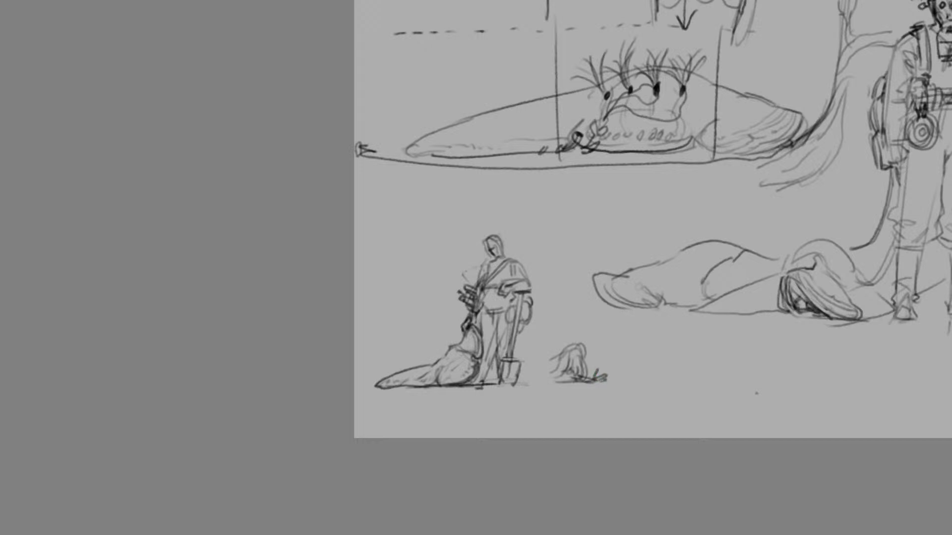
Extend the hooded slug's body back towards the figure and add another humped slug body behind the front slug
mouse_move(560, 352)
mouse_down()
mouse_move(535, 365)
mouse_move(525, 352)
mouse_move(550, 382)
mouse_move(518, 368)
mouse_up()
mouse_move(394, 368)
mouse_down()
mouse_move(431, 363)
mouse_move(391, 354)
mouse_move(392, 375)
mouse_move(397, 353)
mouse_move(357, 387)
mouse_move(373, 384)
mouse_move(362, 373)
mouse_up()
key(ctrl+z)
key(ctrl+z)
key(ctrl+z)
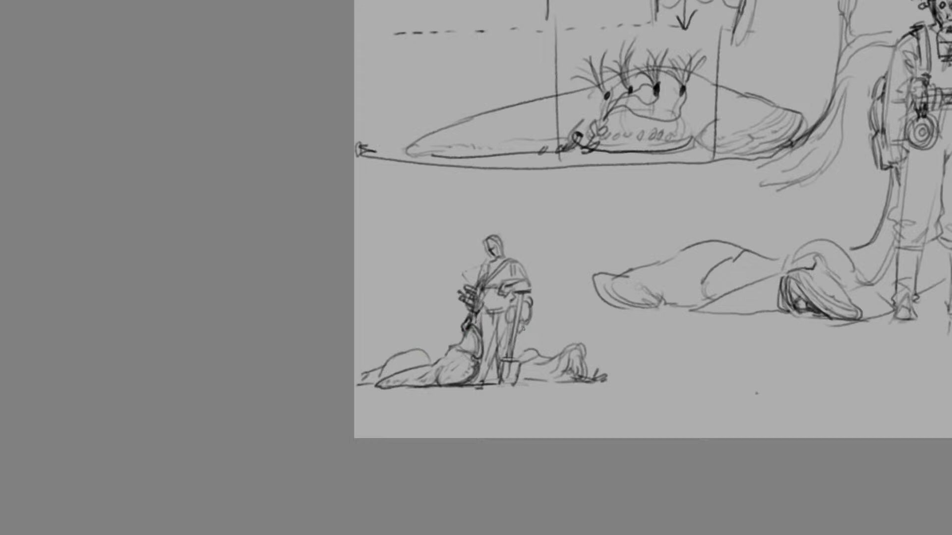
Draw a tether line from the small figure's hip down to the hooded slug and round out the contours behind the front slug
mouse_move(524, 331)
mouse_down()
mouse_move(548, 356)
mouse_move(560, 352)
mouse_move(513, 354)
mouse_up()
key(ctrl+z)
key(ctrl+z)
mouse_move(446, 347)
mouse_down()
mouse_move(433, 359)
mouse_move(443, 366)
mouse_up()
key(ctrl+z)
key(ctrl+z)
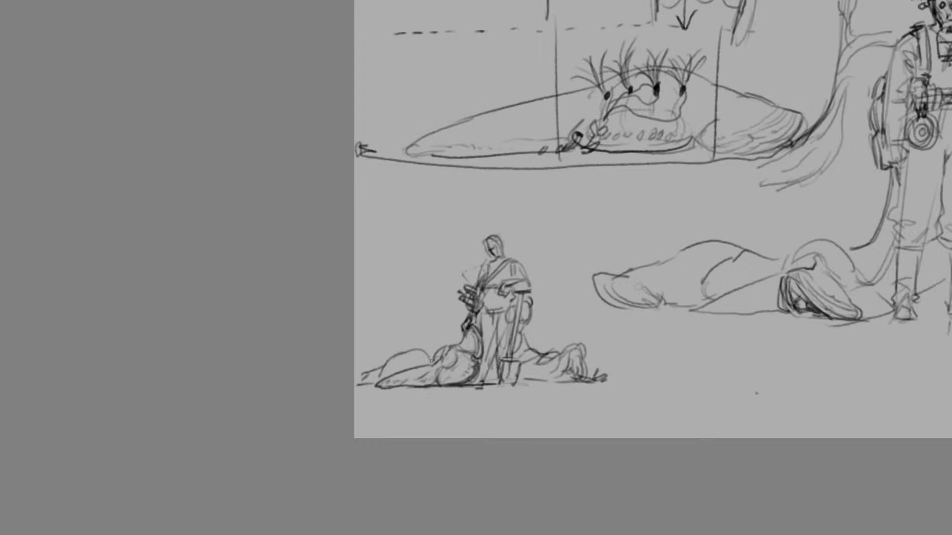
key(ctrl+z)
mouse_move(412, 355)
mouse_down()
mouse_move(437, 363)
mouse_move(408, 350)
mouse_up()
key(ctrl+z)
Sketch a small lobed cluster on the end of a long thin stalk below the large reclining slug
drag(667, 354, 764, 325)
drag(699, 370, 781, 335)
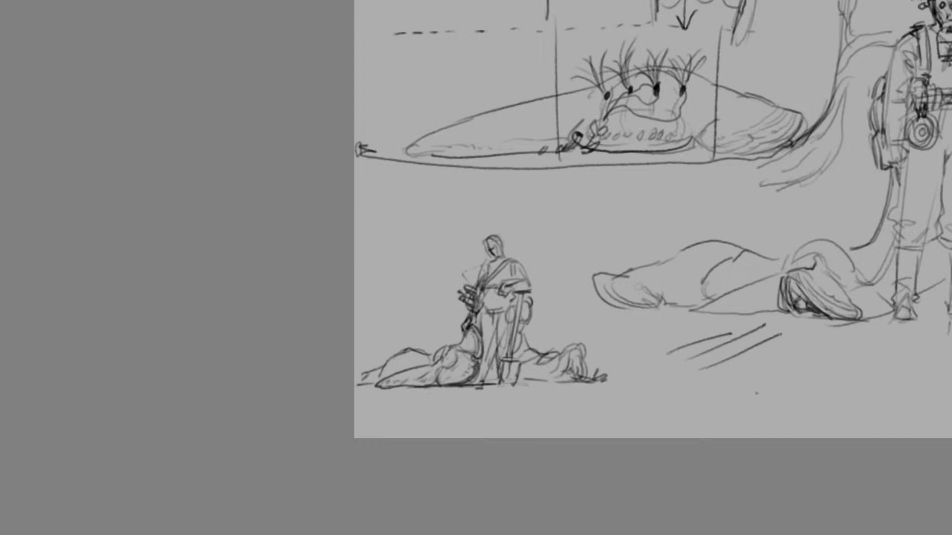
drag(696, 367, 661, 386)
mouse_move(695, 368)
mouse_down()
mouse_move(678, 391)
mouse_move(703, 372)
mouse_up()
mouse_move(705, 370)
mouse_down()
mouse_move(686, 397)
mouse_move(675, 394)
mouse_up()
drag(672, 353, 657, 379)
key(ctrl+z)
key(ctrl+z)
key(ctrl+z)
key(ctrl+z)
key(ctrl+z)
key(ctrl+z)
key(ctrl+z)
key(ctrl+z)
key(ctrl+z)
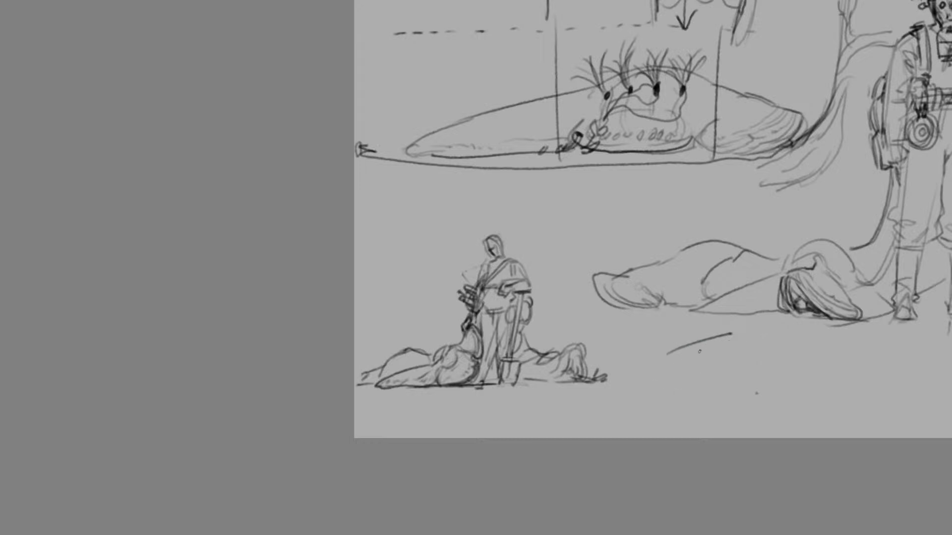
mouse_move(749, 342)
mouse_down()
mouse_move(644, 360)
mouse_move(660, 364)
mouse_move(670, 349)
mouse_move(647, 376)
mouse_move(671, 343)
mouse_move(679, 353)
mouse_move(658, 359)
mouse_move(647, 347)
mouse_move(648, 376)
mouse_up()
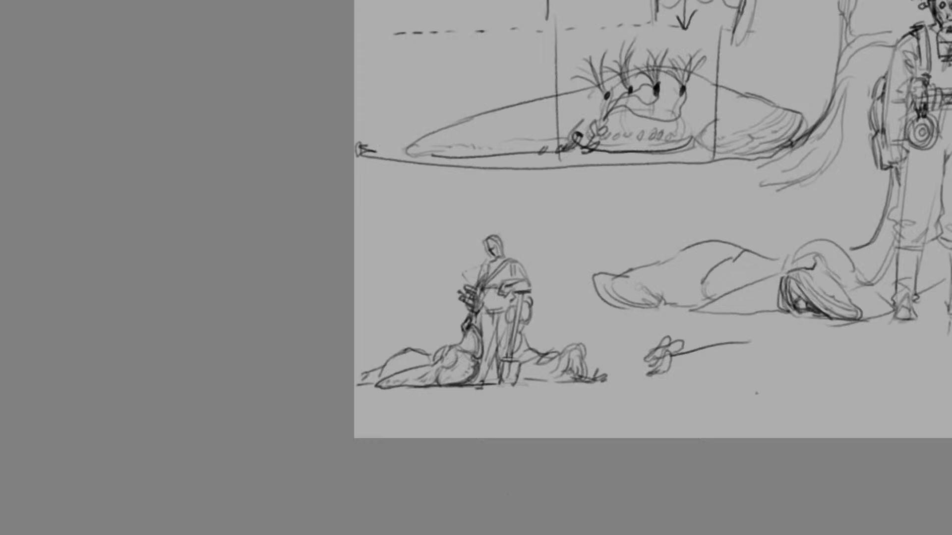
Redraw the mouth opening on the narrow slug's underside view with a sharper, angular hood shape
scroll(476, 219, right, 11)
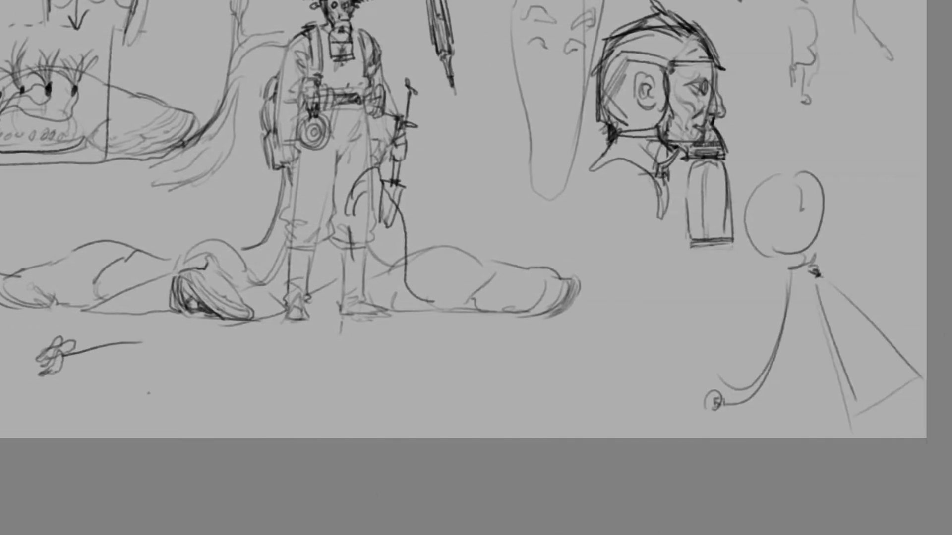
scroll(930, 175, up, 6)
key(ctrl+plus)
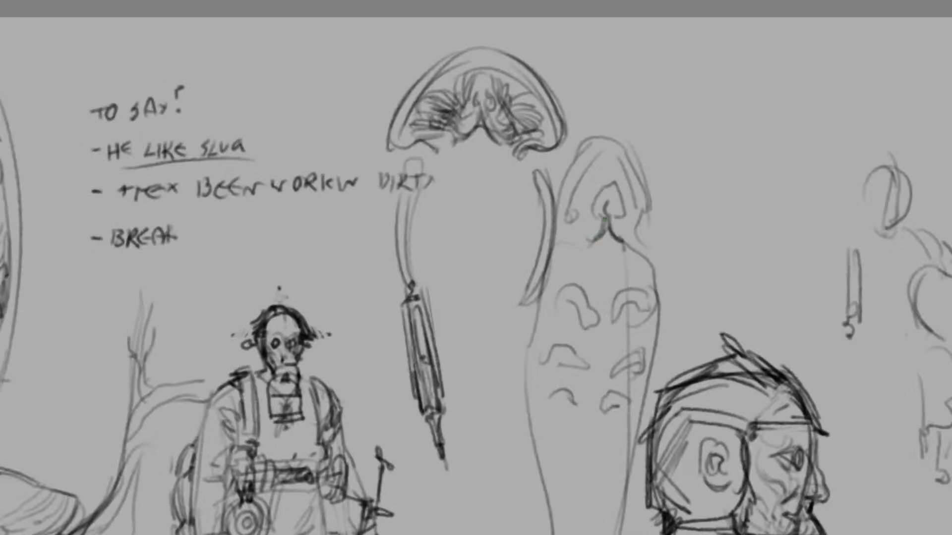
mouse_move(605, 219)
mouse_down()
mouse_move(590, 238)
mouse_move(622, 240)
mouse_move(585, 238)
mouse_move(606, 228)
mouse_move(599, 212)
mouse_move(617, 211)
mouse_move(614, 198)
mouse_move(600, 214)
mouse_move(599, 192)
mouse_move(589, 212)
mouse_move(606, 182)
mouse_move(624, 213)
mouse_up()
key(ctrl+z)
key(ctrl+z)
key(ctrl+z)
key(ctrl+z)
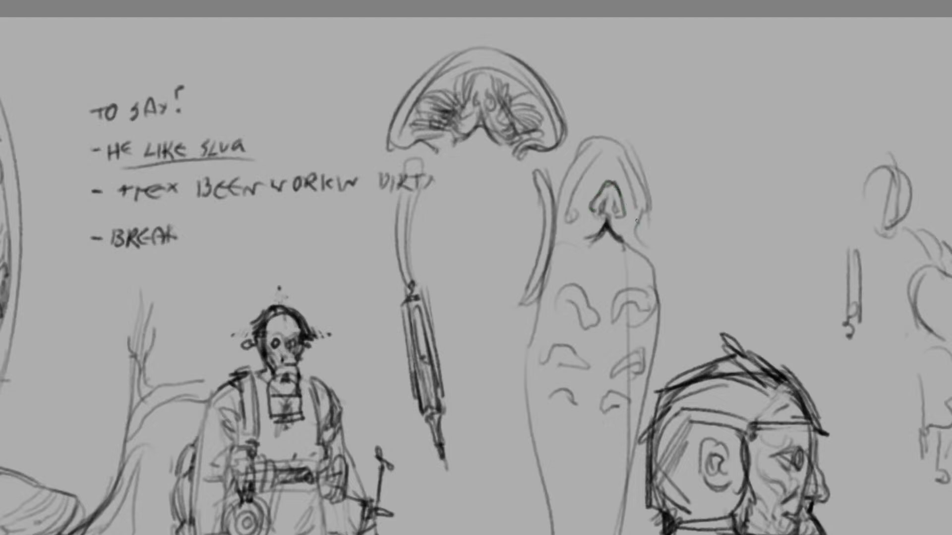
key(ctrl+minus)
key(ctrl+minus)
scroll(388, 280, down, 4)
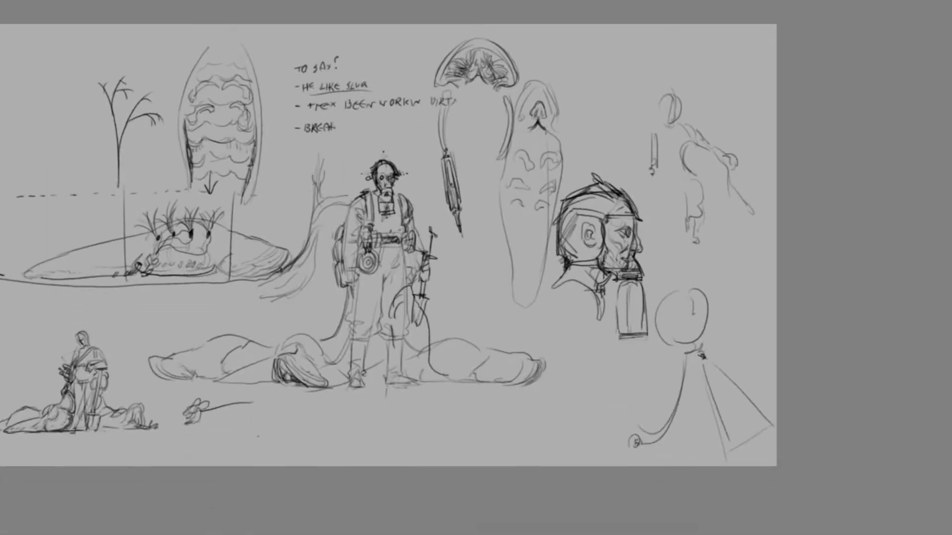
scroll(389, 245, left, 4)
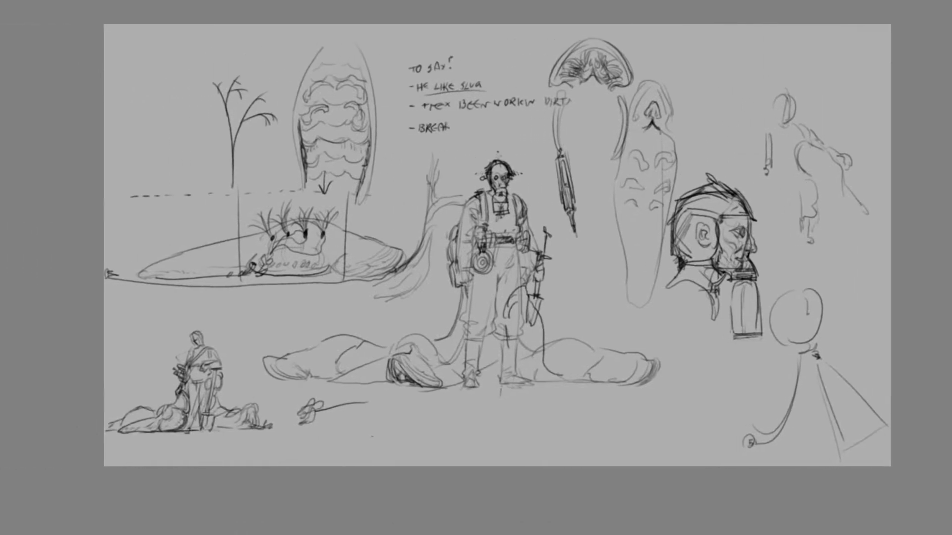
mouse_move(636, 143)
mouse_down()
mouse_move(662, 92)
mouse_move(629, 133)
mouse_up()
key(ctrl+z)
scroll(672, 101, up, 4)
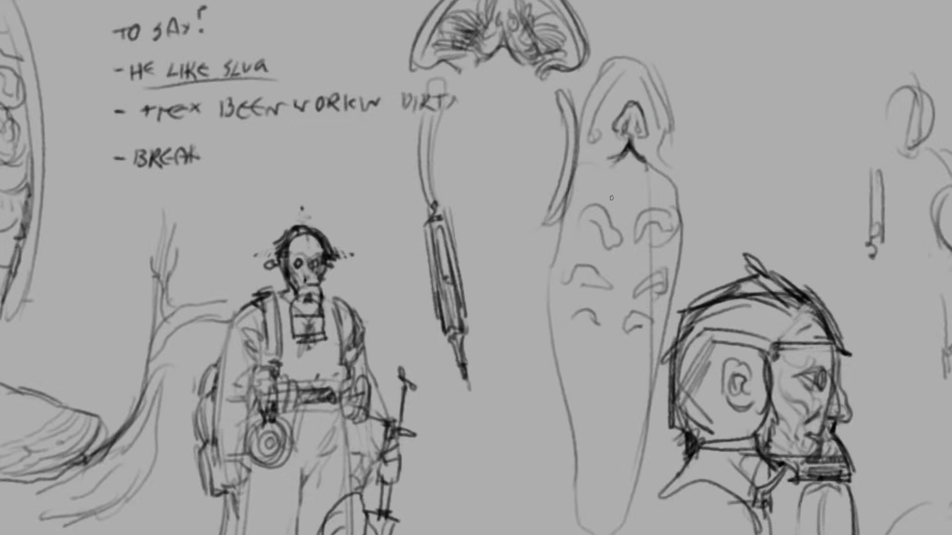
Scale the placed pig-character painting down to fit the height of the sketch sheet
scroll(612, 197, down, 4)
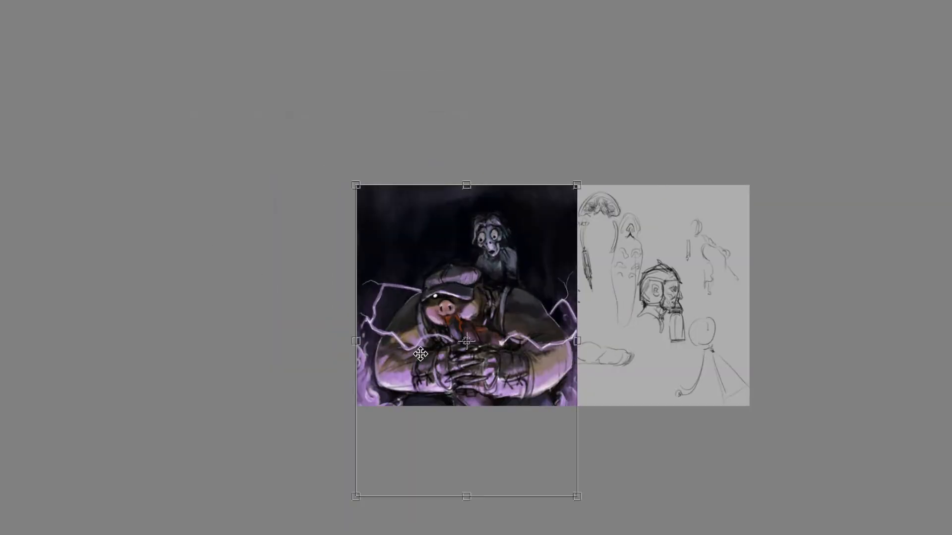
drag(575, 494, 521, 398)
key(Return)
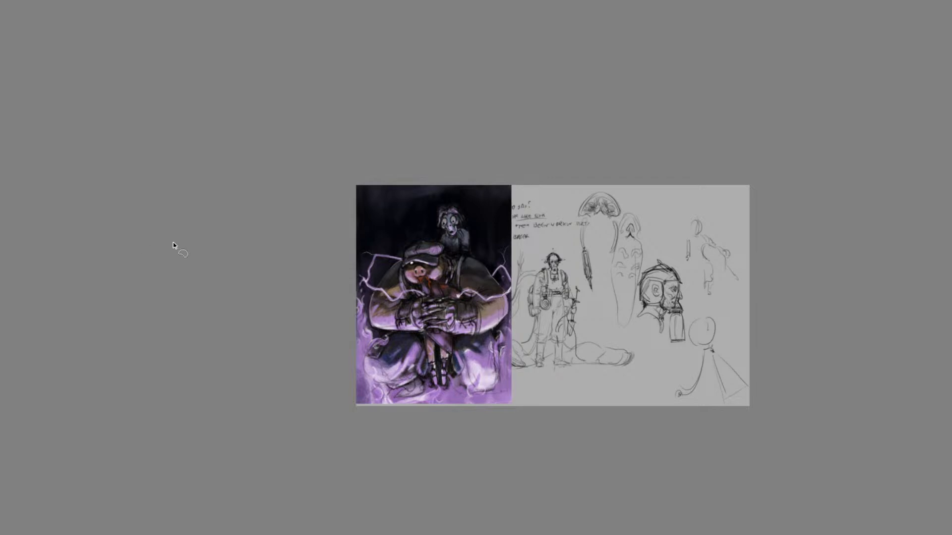
Examine the pig-character painting up close and as a whole, comparing its figures with the handler sketch
ctrl+click(385, 312)
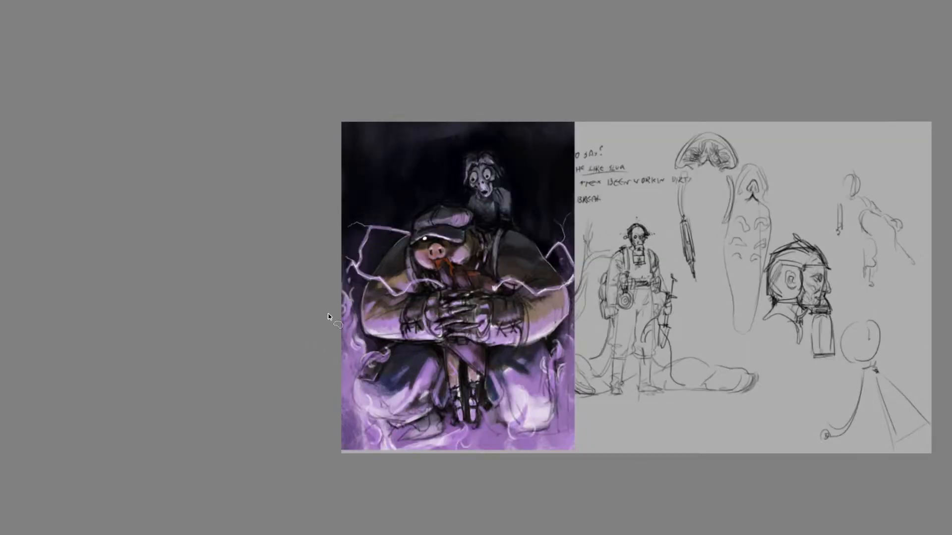
ctrl+click(358, 358)
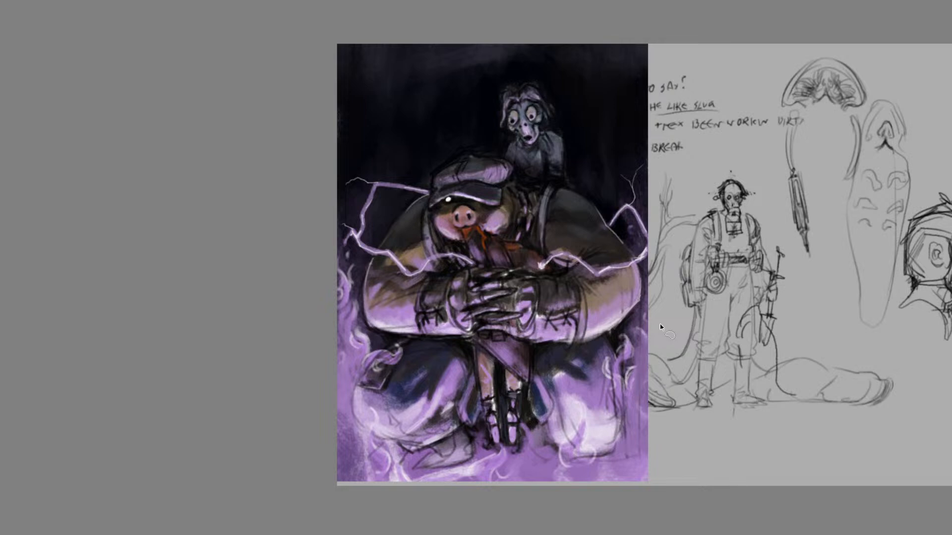
ctrl+click(548, 51)
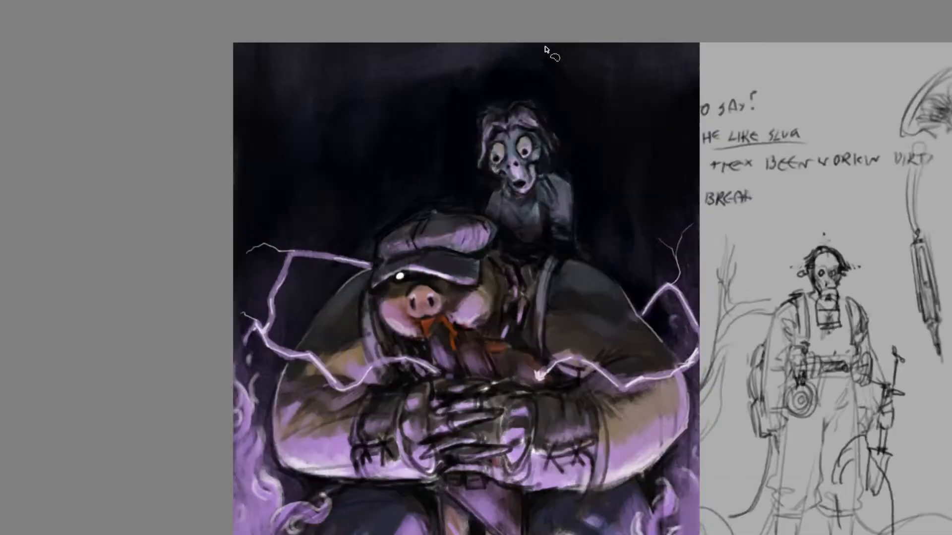
ctrl+click(549, 80)
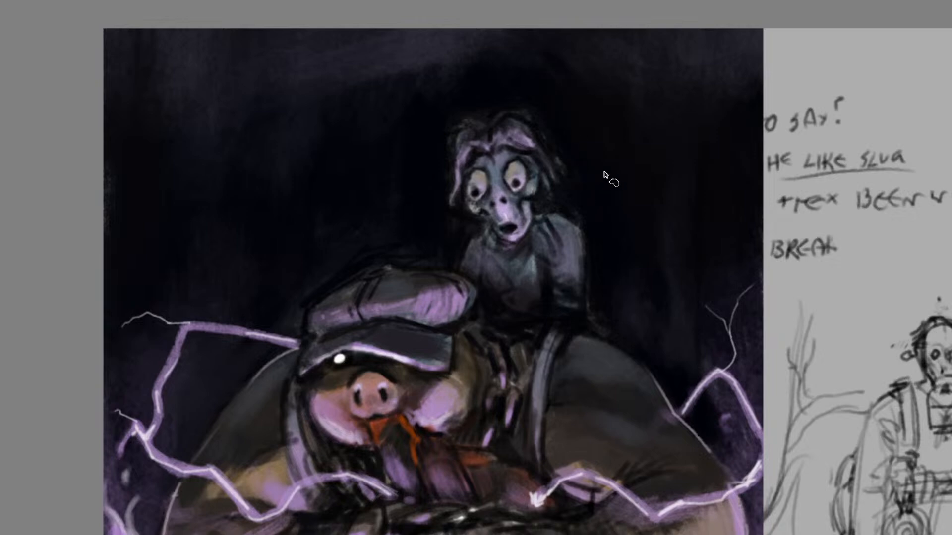
scroll(603, 177, down, 2)
scroll(597, 307, up, 1)
scroll(577, 282, down, 1)
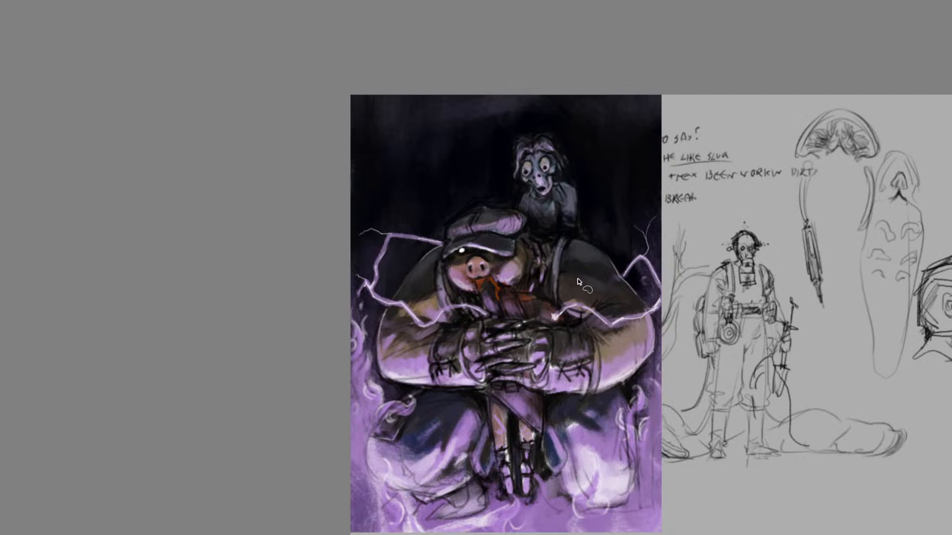
scroll(578, 282, up, 2)
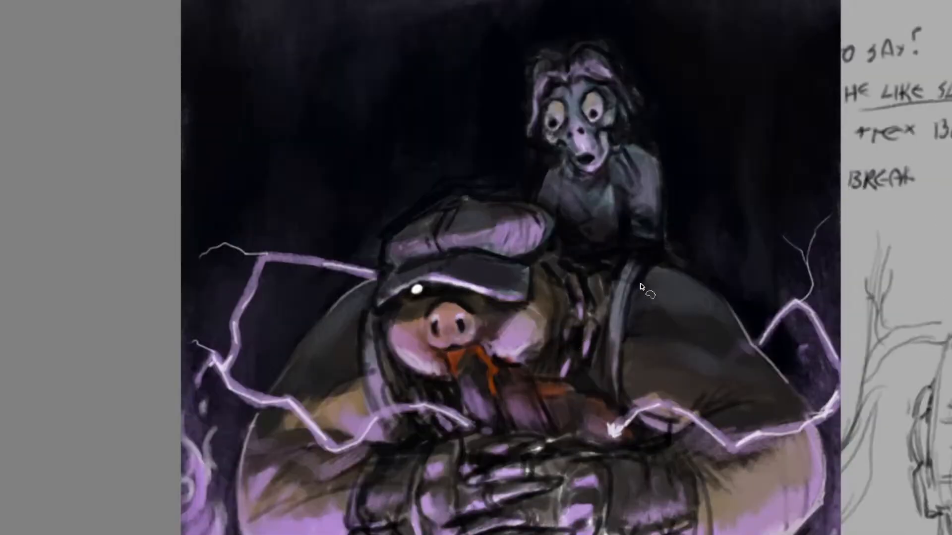
scroll(640, 287, down, 2)
scroll(645, 267, down, 1)
scroll(562, 343, up, 1)
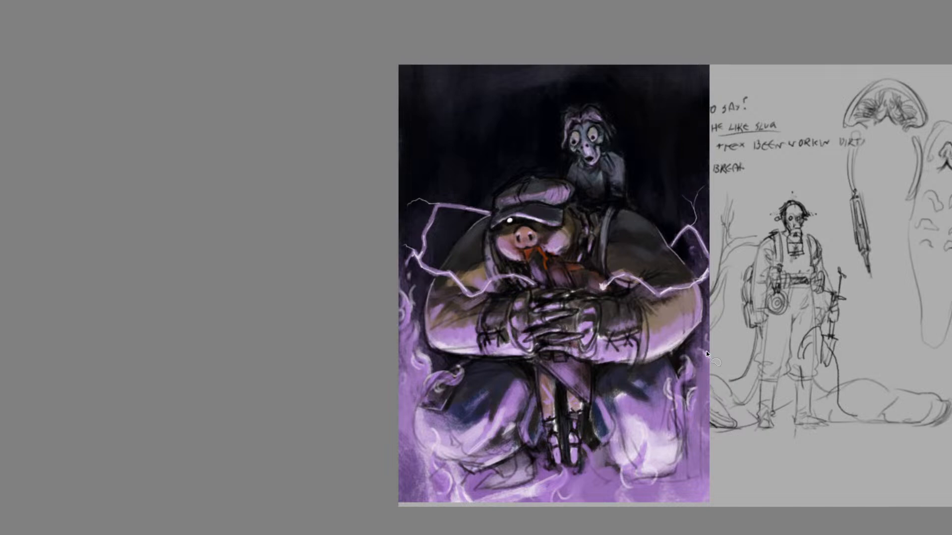
scroll(692, 325, down, 1)
scroll(768, 351, up, 1)
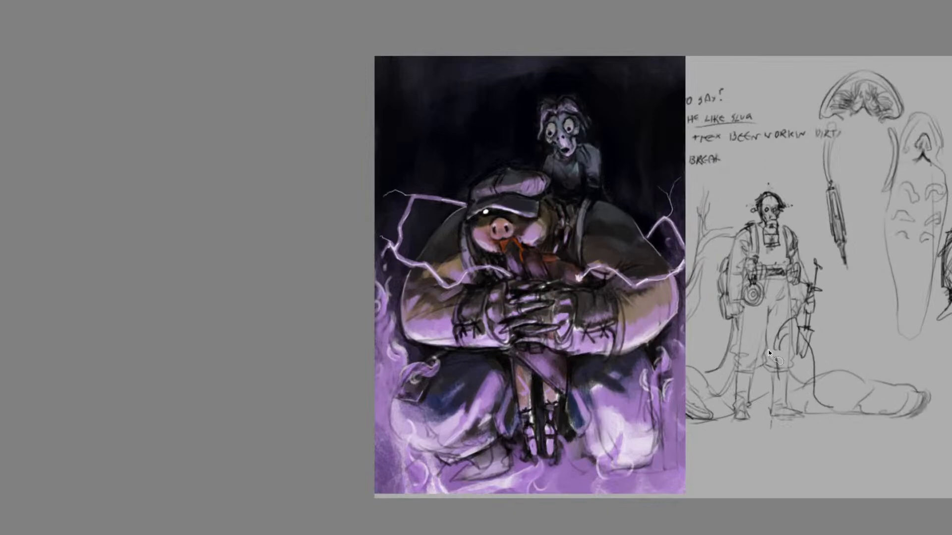
scroll(769, 353, up, 1)
scroll(753, 346, down, 2)
scroll(621, 315, up, 2)
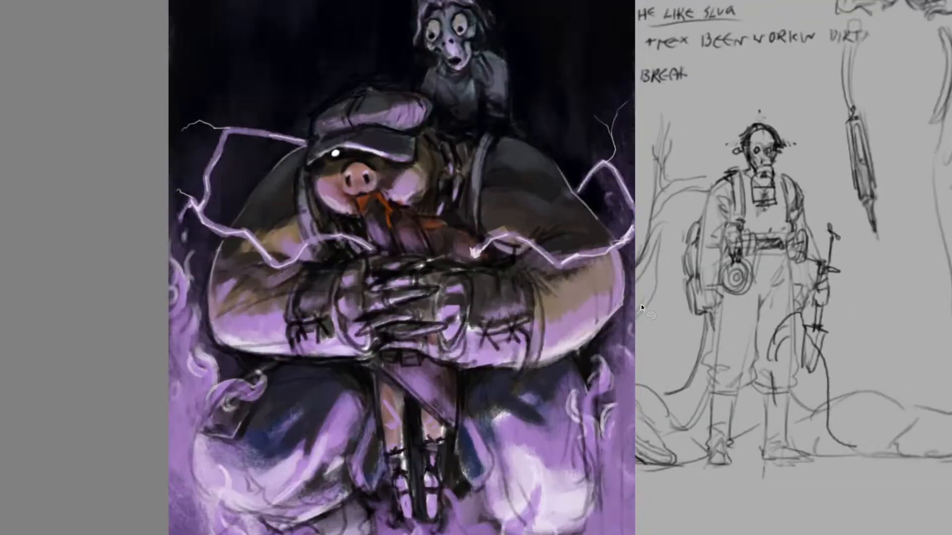
scroll(617, 315, down, 3)
scroll(607, 298, up, 1)
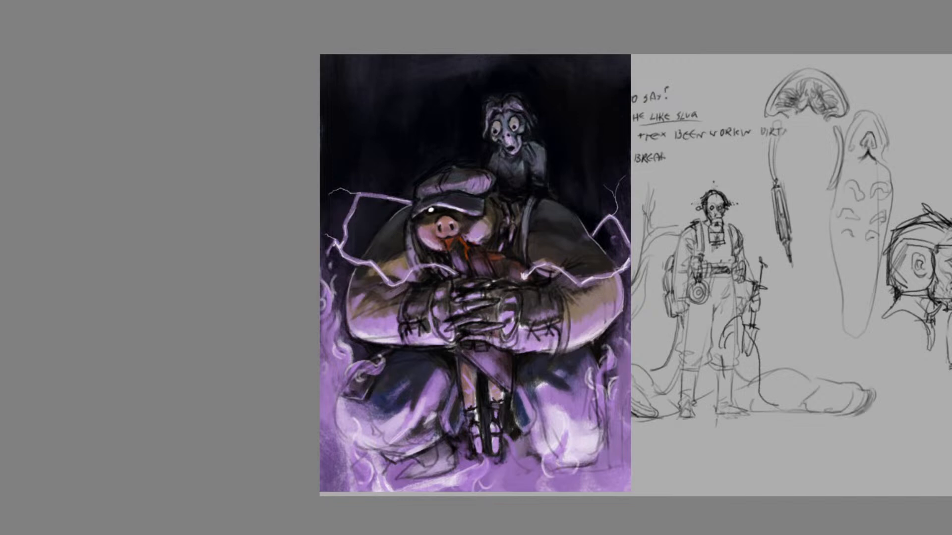
Remove the pig-character painting from the sketch sheet
key(ctrl+z)
scroll(535, 259, down, 2)
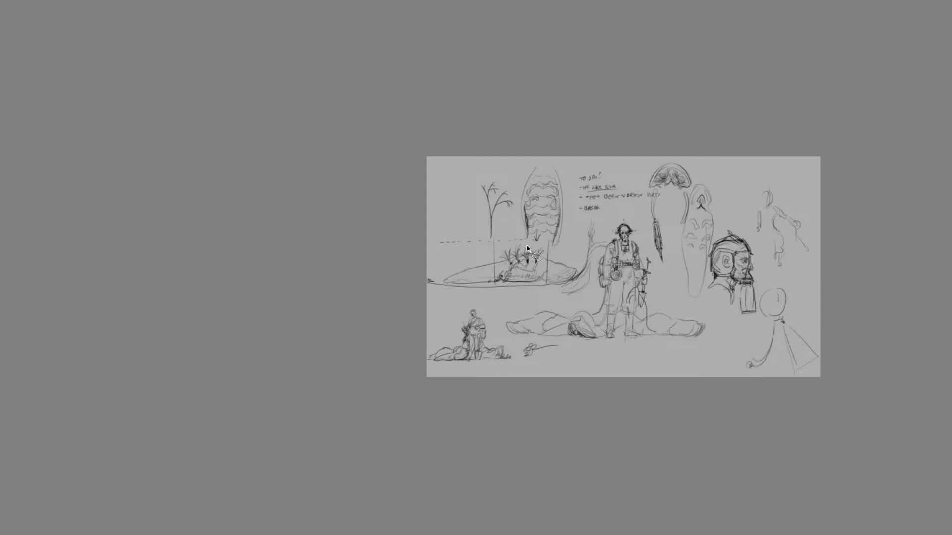
key(ctrl+plus)
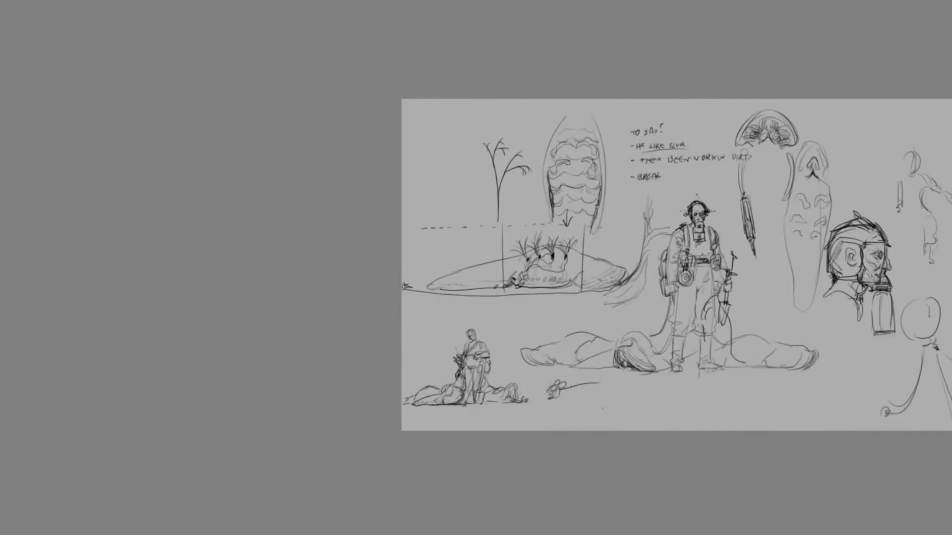
key(ctrl+comma)
key(ctrl+comma)
key(ctrl+plus)
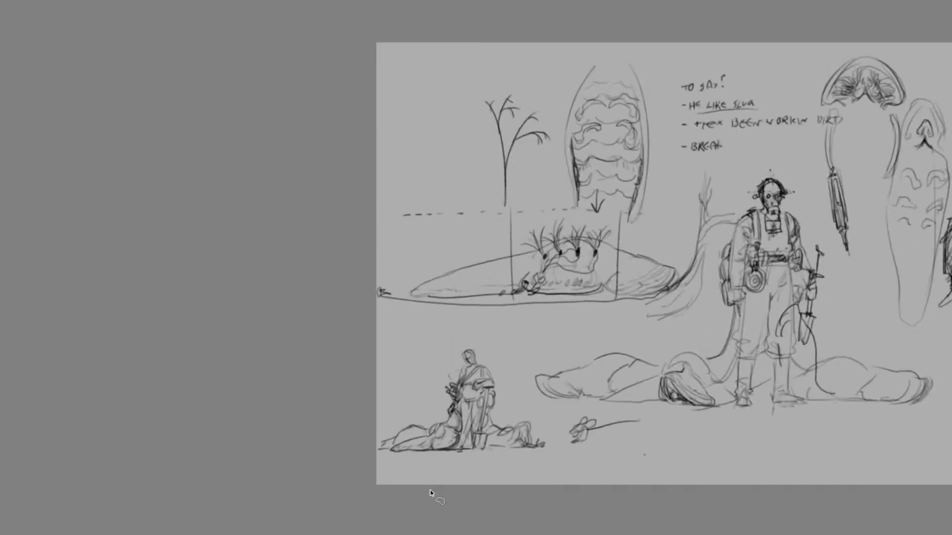
scroll(57, 101, right, 3)
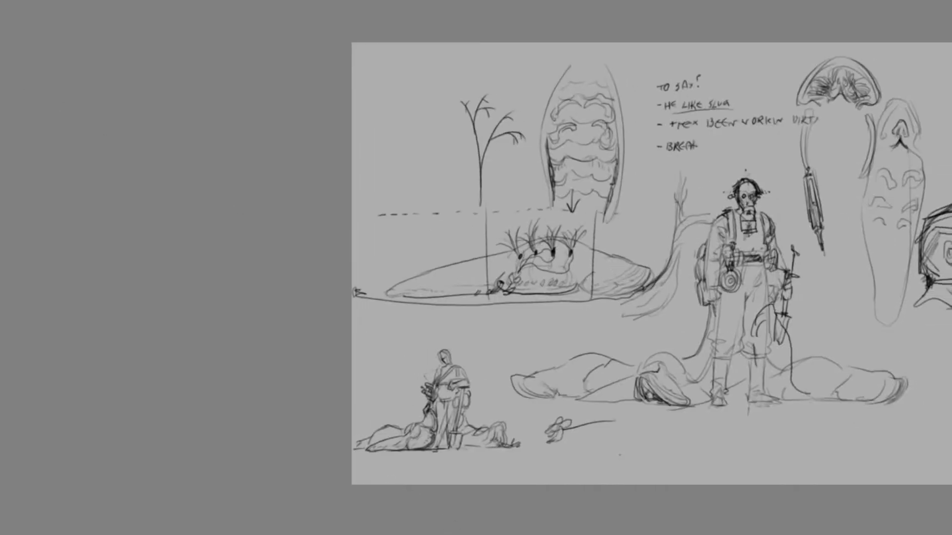
scroll(857, 349, left, 3)
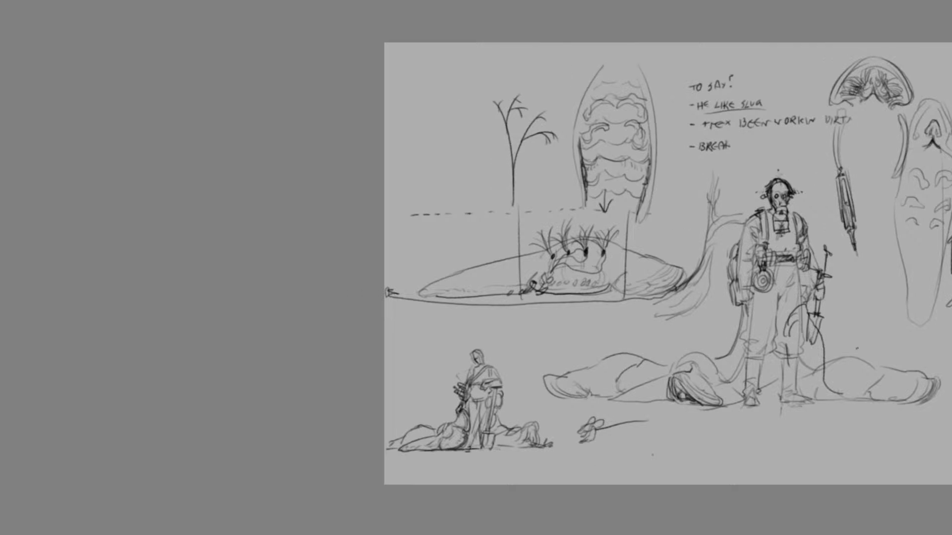
scroll(668, 264, down, 4)
key(ctrl+plus)
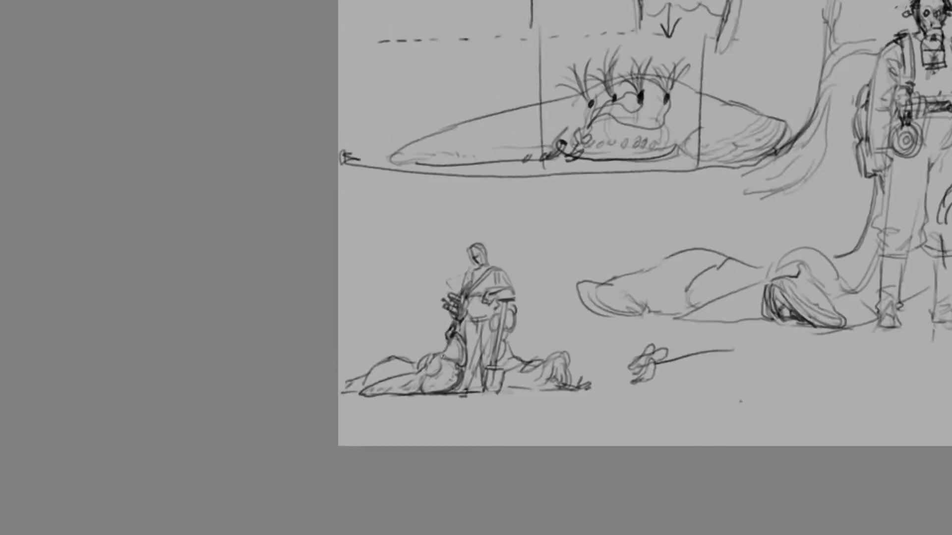
key(ctrl+plus)
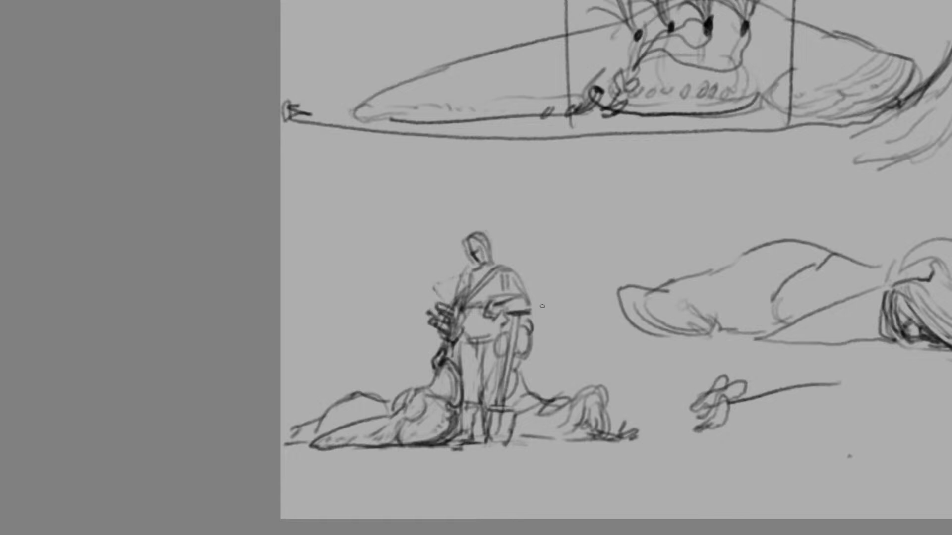
Refine the small handler's forearm and hand resting on the shovel handle, and reinforce the belt and shoulder strap
drag(461, 311, 466, 334)
key(ctrl+z)
key(ctrl+z)
mouse_move(496, 303)
mouse_down()
mouse_move(490, 315)
mouse_move(503, 310)
mouse_move(492, 317)
mouse_move(505, 319)
mouse_move(492, 324)
mouse_up()
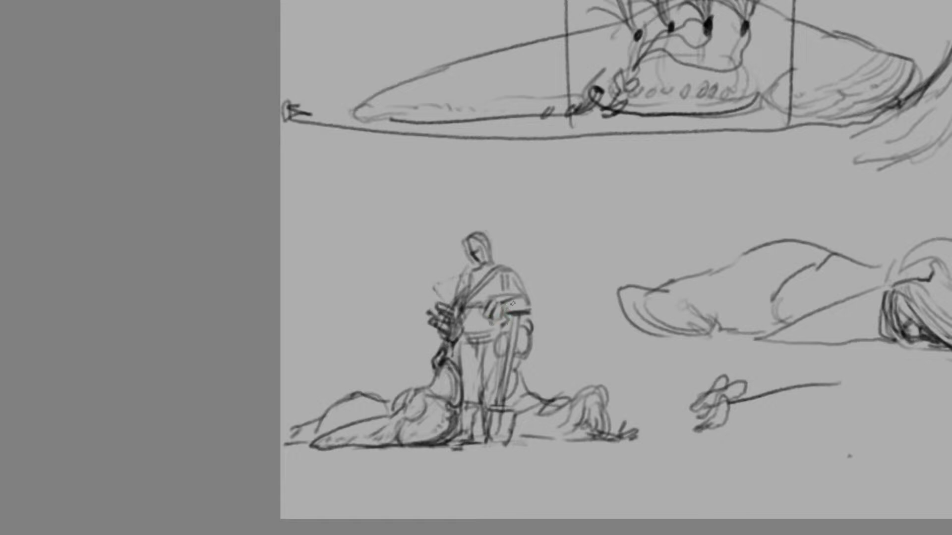
mouse_move(494, 302)
mouse_down()
mouse_move(468, 310)
mouse_move(463, 342)
mouse_move(507, 317)
mouse_up()
key(ctrl+z)
mouse_move(507, 300)
mouse_down()
mouse_move(512, 316)
mouse_move(522, 310)
mouse_up()
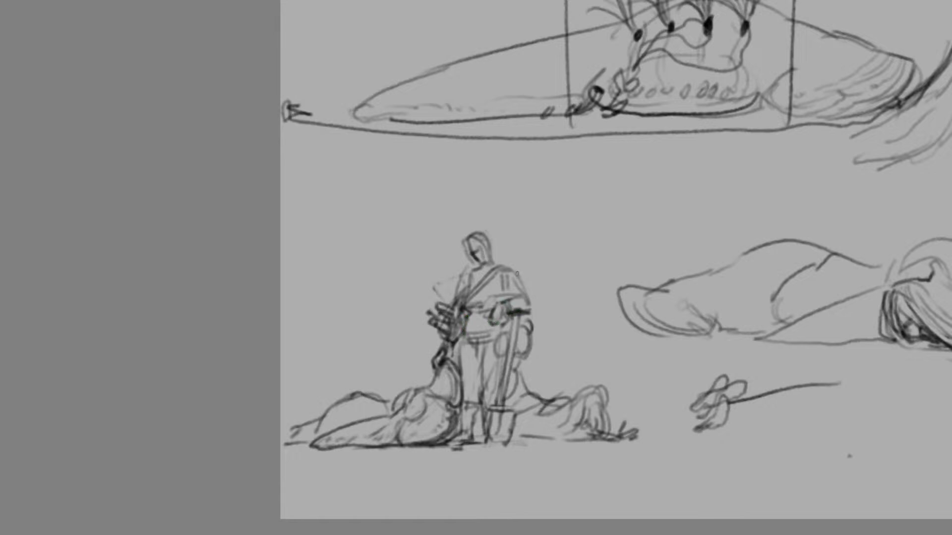
drag(518, 275, 507, 270)
Reshape the slug lying on the shovel side of the small handler with a flatter back, lower hooded head and continuous ground line
drag(541, 400, 516, 422)
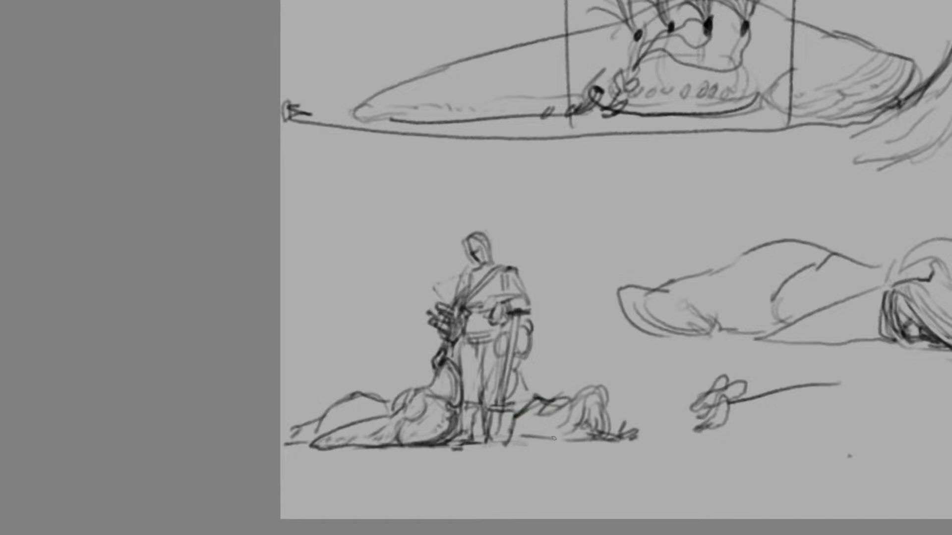
drag(576, 439, 514, 442)
mouse_move(599, 404)
mouse_down()
mouse_move(565, 439)
mouse_move(571, 432)
mouse_up()
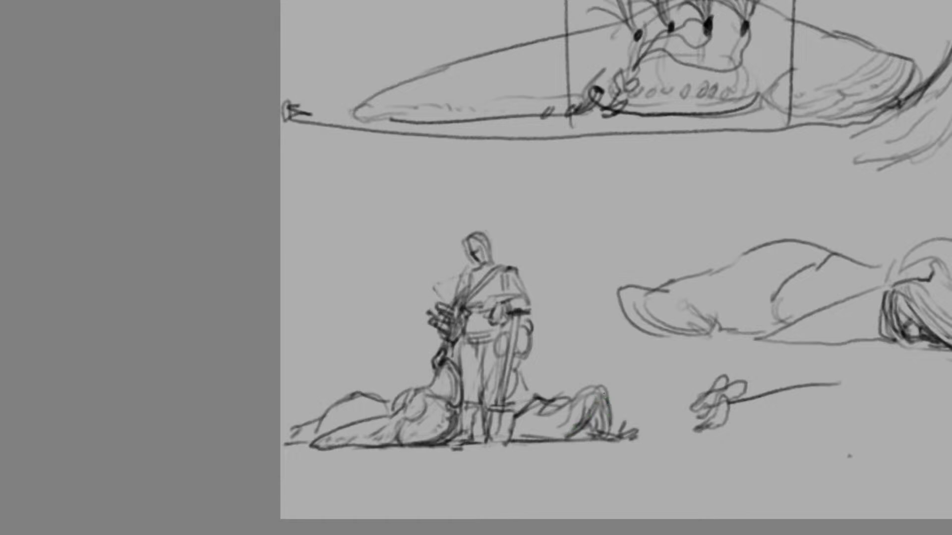
mouse_move(606, 402)
mouse_down()
mouse_move(566, 402)
mouse_move(608, 435)
mouse_move(567, 438)
mouse_move(590, 395)
mouse_move(593, 406)
mouse_move(568, 397)
mouse_move(613, 412)
mouse_move(560, 437)
mouse_up()
key(ctrl+z)
key(ctrl+z)
key(ctrl+z)
key(ctrl+z)
key(ctrl+z)
key(ctrl+z)
key(ctrl+z)
key(ctrl+z)
key(ctrl+z)
key(ctrl+z)
key(ctrl+z)
key(ctrl+z)
key(ctrl+z)
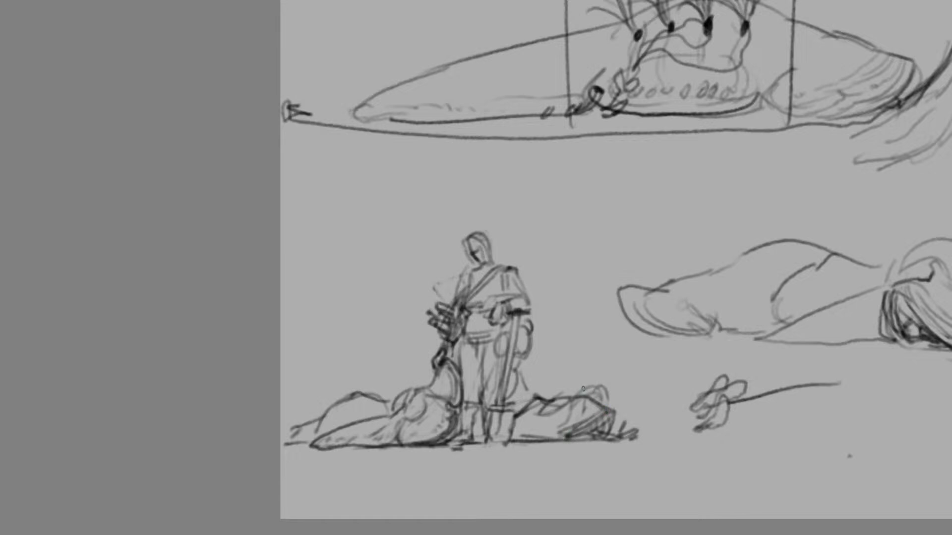
drag(604, 403, 576, 397)
key(ctrl+z)
drag(502, 314, 498, 326)
Letter the word DEADLOCK above the small handler and undo it
mouse_move(441, 182)
mouse_down()
mouse_move(442, 204)
mouse_move(489, 207)
mouse_move(511, 185)
mouse_move(530, 208)
mouse_up()
mouse_move(548, 185)
mouse_down()
mouse_move(533, 188)
mouse_move(548, 192)
mouse_up()
drag(563, 181, 578, 215)
drag(581, 187, 584, 221)
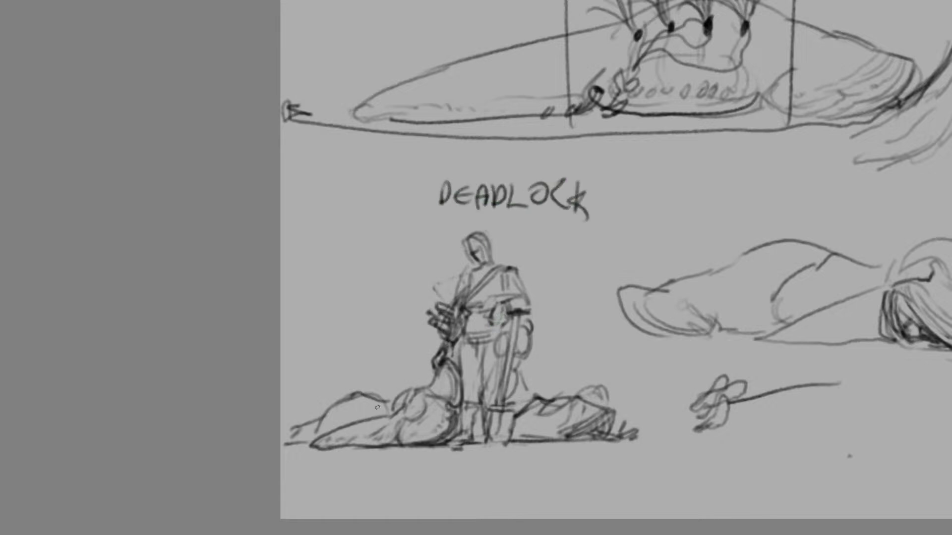
key(ctrl+z)
key(ctrl+z)
key(ctrl+z)
key(ctrl+z)
key(ctrl+z)
key(ctrl+z)
key(ctrl+z)
key(ctrl+z)
key(ctrl+z)
key(ctrl+z)
key(ctrl+z)
key(ctrl+z)
key(ctrl+z)
key(ctrl+z)
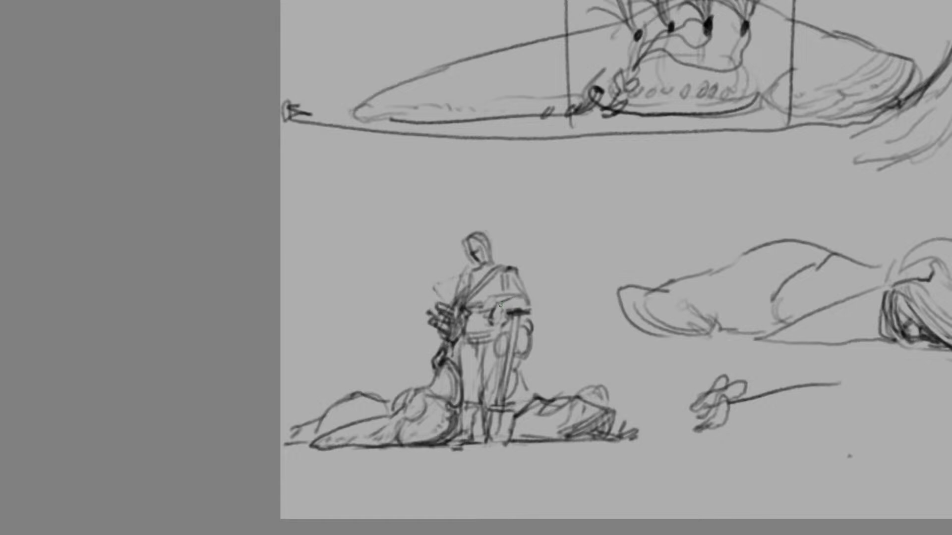
Darken the small handler's hand on the shovel and rework the collar and chest lines
drag(511, 312, 507, 315)
mouse_move(462, 277)
mouse_down()
mouse_move(487, 272)
mouse_move(477, 291)
mouse_up()
key(ctrl+z)
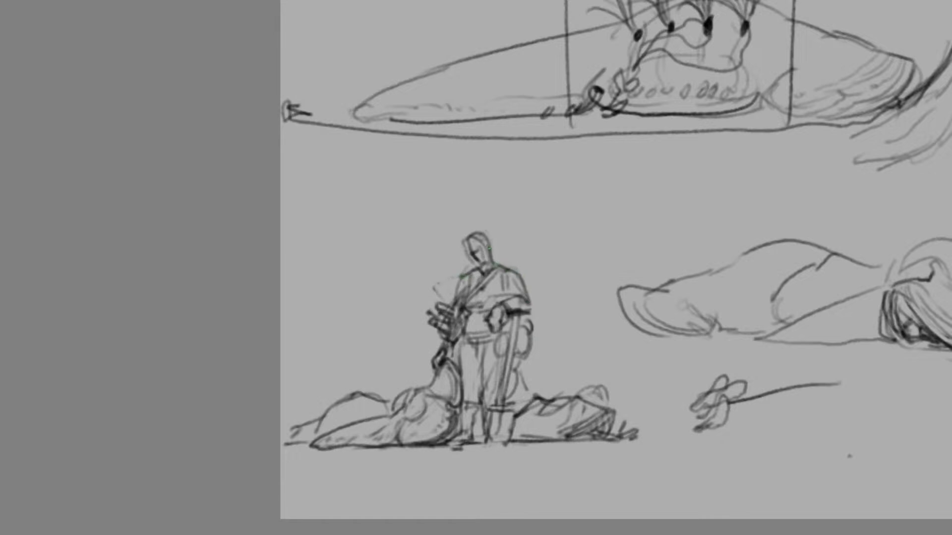
Redraw the small handler's head with short hair and an ear, and firm up the sleeve outline and diagonal chest strap
mouse_move(488, 241)
mouse_down()
mouse_move(495, 260)
mouse_move(475, 233)
mouse_move(467, 249)
mouse_move(472, 244)
mouse_up()
key(ctrl+z)
key(ctrl+z)
key(ctrl+z)
drag(526, 310, 519, 274)
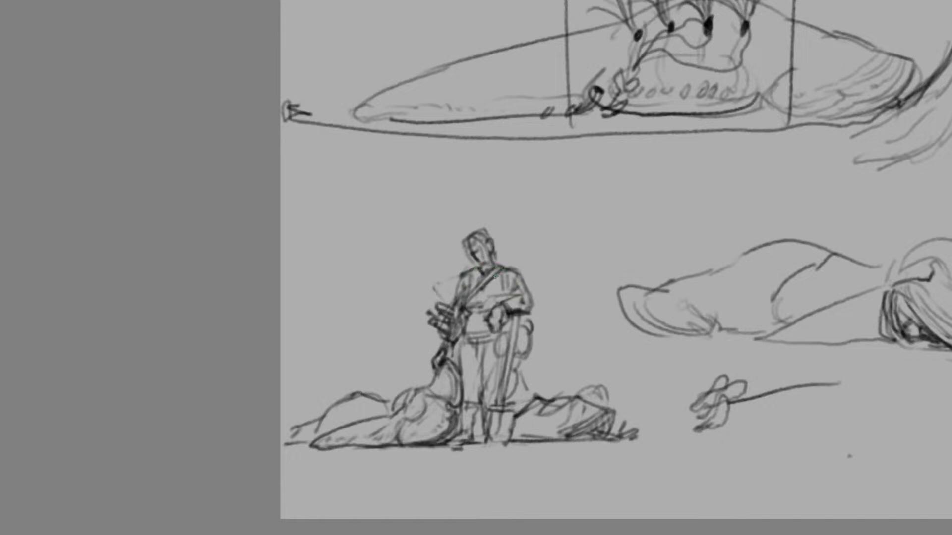
drag(501, 268, 468, 296)
Clean up the back contour of the slug beside the shovel and round out its hooded head with curved folds
mouse_move(533, 398)
mouse_down()
mouse_move(511, 406)
mouse_move(553, 405)
mouse_move(538, 396)
mouse_up()
key(e)
key(b)
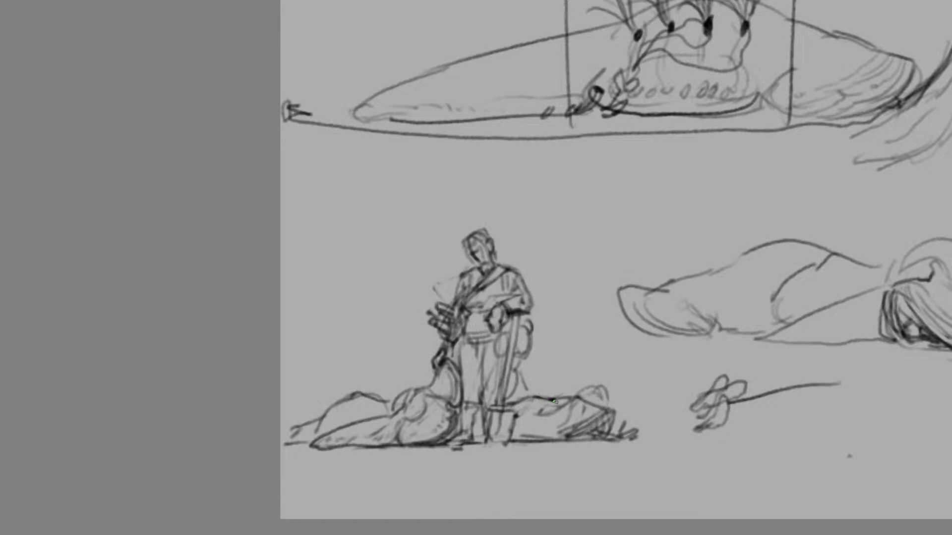
mouse_move(566, 400)
mouse_down()
mouse_move(617, 412)
mouse_move(577, 433)
mouse_up()
drag(607, 409, 565, 438)
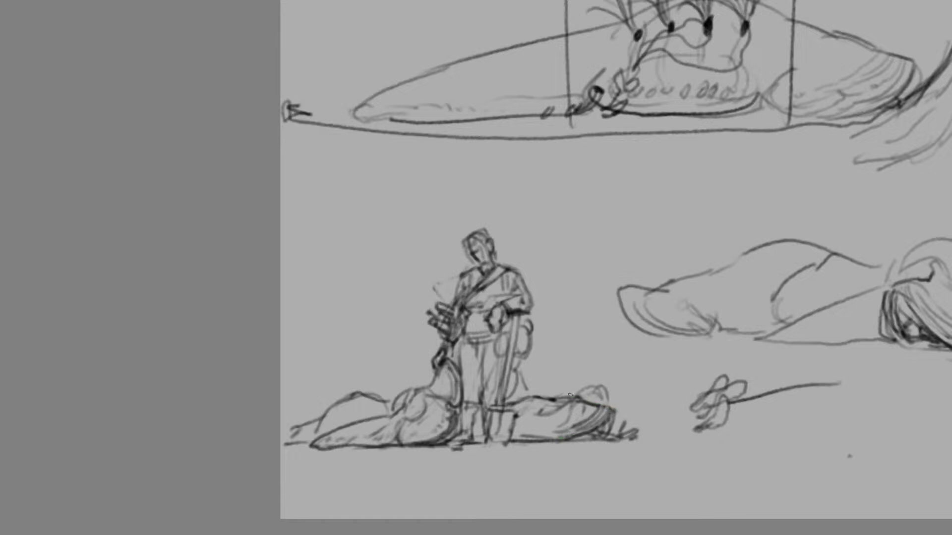
Compare the pose thumbnail with the full sheet, and simplify the folds on the slug in front of the handler
key(ctrl+minus)
key(ctrl+minus)
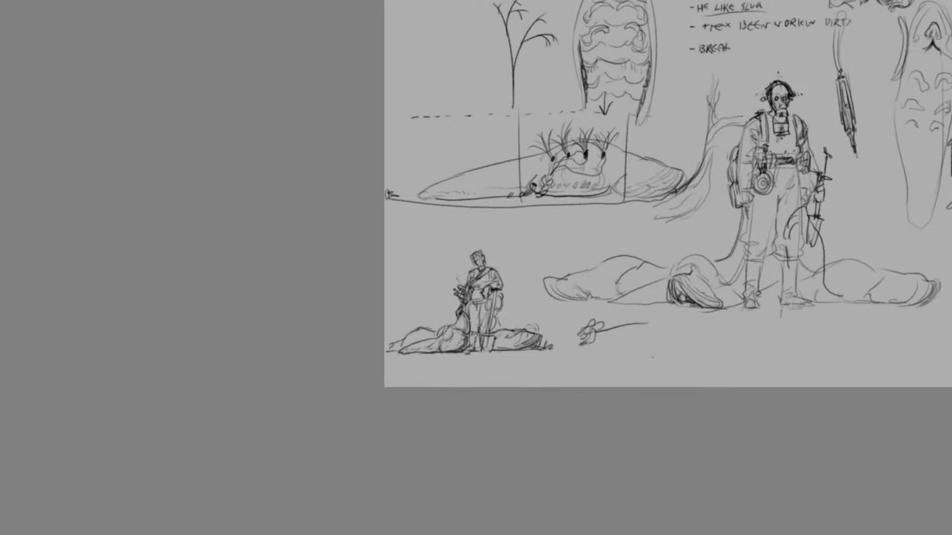
key(ctrl+plus)
key(ctrl+plus)
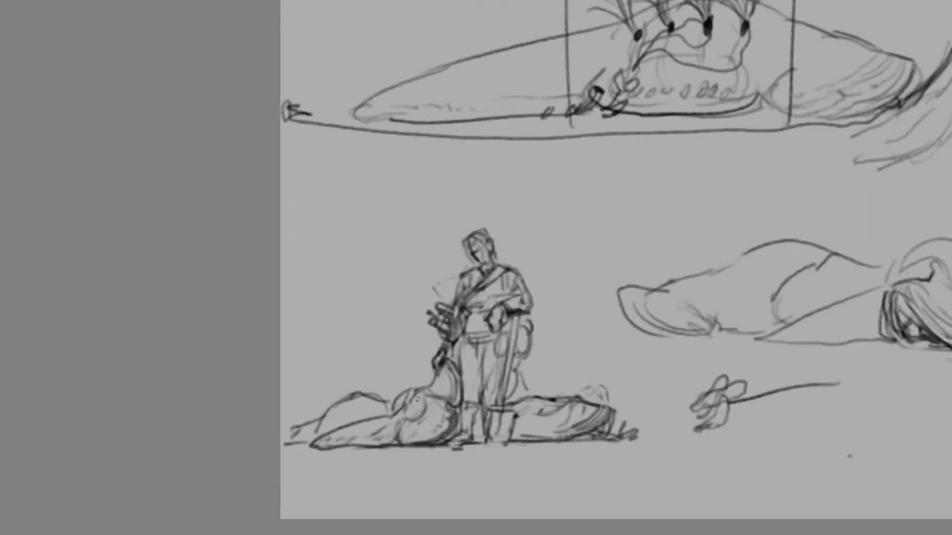
mouse_move(417, 400)
mouse_down()
mouse_move(416, 416)
mouse_move(373, 445)
mouse_up()
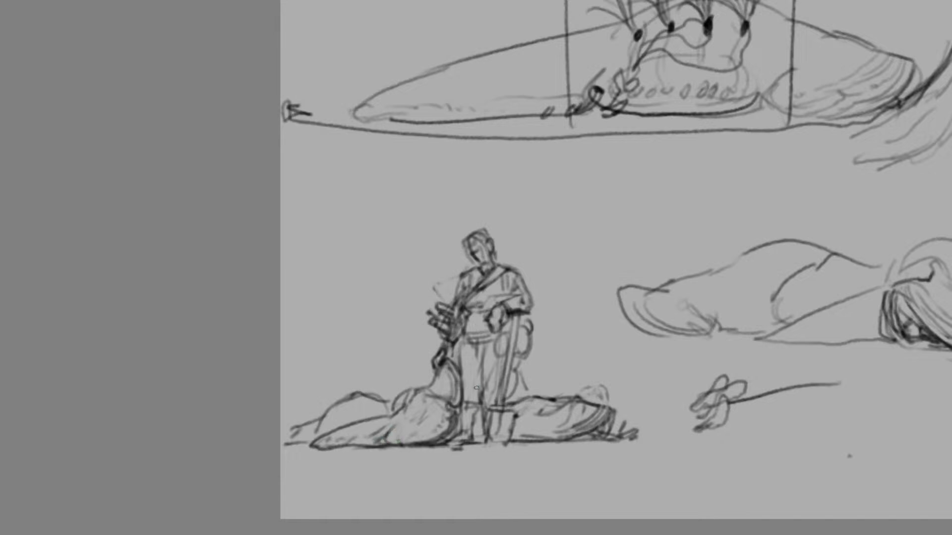
Define the small handler's lower legs and boots, and outline the pouch hanging behind the shovel handle
mouse_move(480, 394)
mouse_down()
mouse_move(457, 402)
mouse_move(487, 390)
mouse_move(482, 446)
mouse_up()
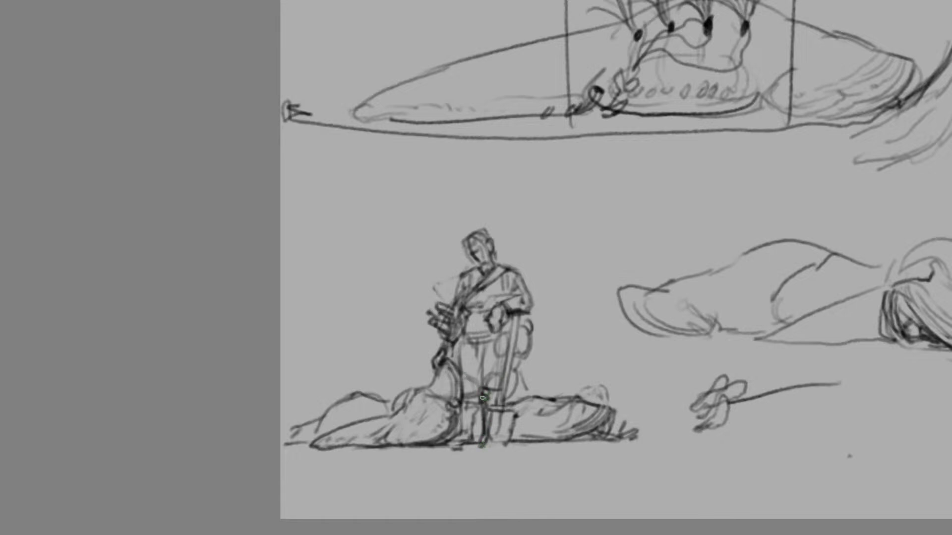
mouse_move(484, 397)
mouse_down()
mouse_move(487, 441)
mouse_move(501, 442)
mouse_up()
key(ctrl+z)
mouse_move(507, 331)
mouse_down()
mouse_move(499, 361)
mouse_move(506, 349)
mouse_up()
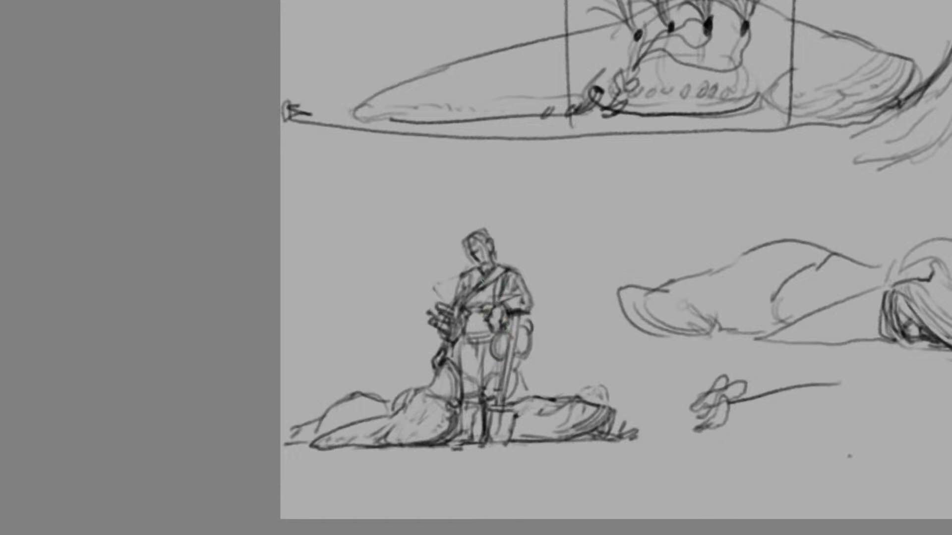
Draw an open jacket front on the small handler with darkened lapels, chest folds and a tighter waist
drag(468, 286, 466, 291)
mouse_move(478, 270)
mouse_down()
mouse_move(471, 287)
mouse_move(476, 264)
mouse_up()
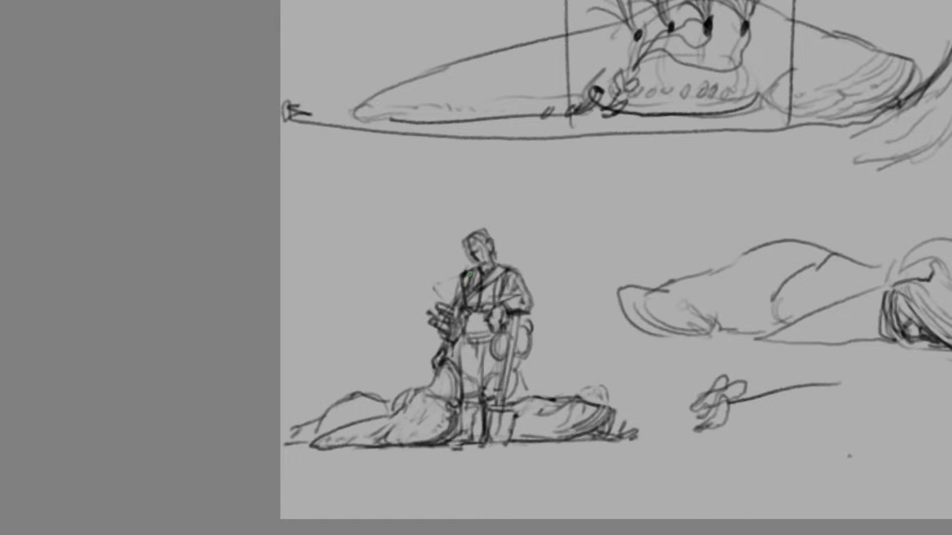
key(ctrl+z)
key(ctrl+z)
mouse_move(486, 272)
mouse_down()
mouse_move(483, 319)
mouse_move(517, 329)
mouse_move(490, 331)
mouse_move(511, 315)
mouse_move(527, 324)
mouse_up()
key(ctrl+z)
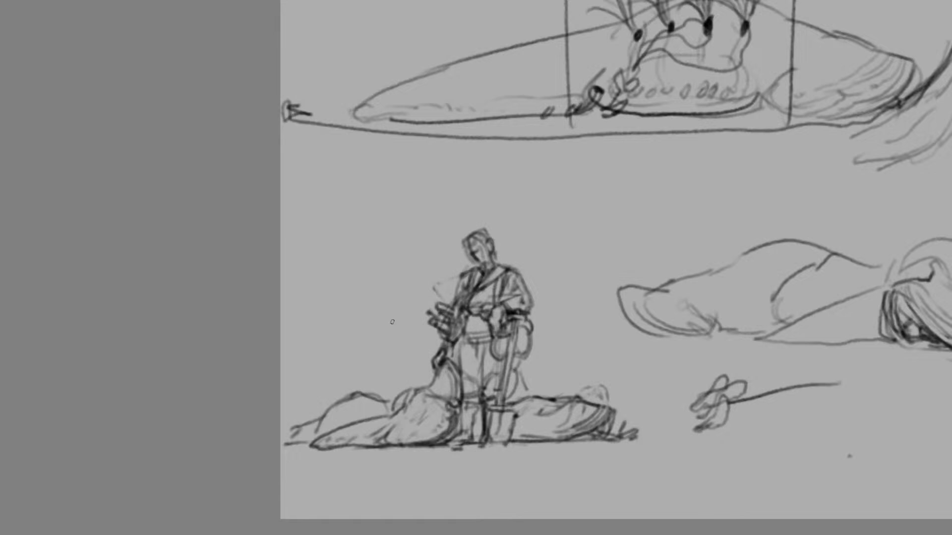
Draw two long-handled digging tools beside the small handler, one with a narrow upright blade and one with a bent hoe-like blade
mouse_move(359, 175)
mouse_down()
mouse_move(370, 287)
mouse_move(375, 253)
mouse_move(383, 297)
mouse_move(381, 290)
mouse_move(372, 338)
mouse_move(380, 358)
mouse_up()
key(ctrl+z)
drag(381, 316, 390, 360)
key(ctrl+z)
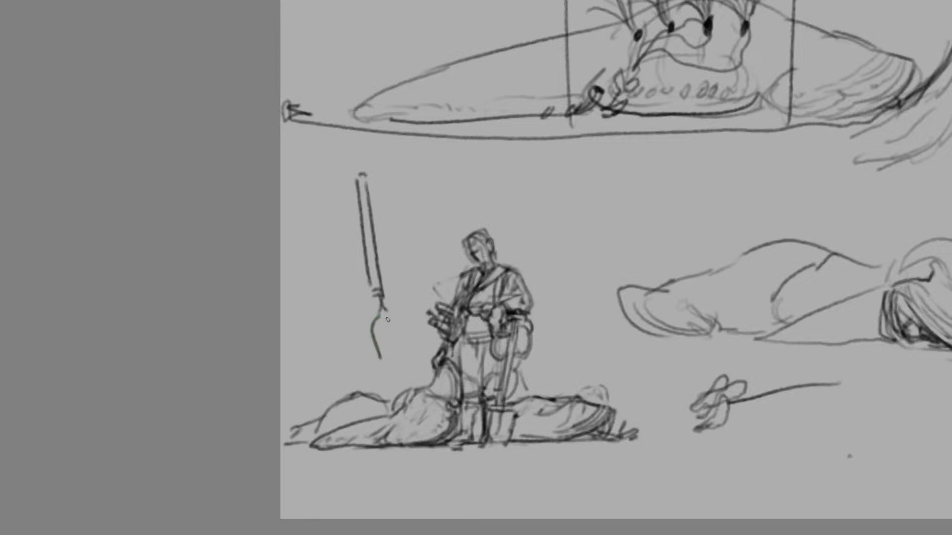
mouse_move(385, 317)
mouse_down()
mouse_move(393, 362)
mouse_move(382, 357)
mouse_move(391, 353)
mouse_move(382, 295)
mouse_move(387, 313)
mouse_up()
key(ctrl+z)
mouse_move(371, 209)
mouse_down()
mouse_move(355, 155)
mouse_move(357, 179)
mouse_up()
mouse_move(375, 324)
mouse_down()
mouse_move(383, 357)
mouse_move(376, 325)
mouse_up()
key(ctrl+z)
mouse_move(375, 319)
mouse_down()
mouse_move(371, 292)
mouse_move(395, 360)
mouse_up()
key(e)
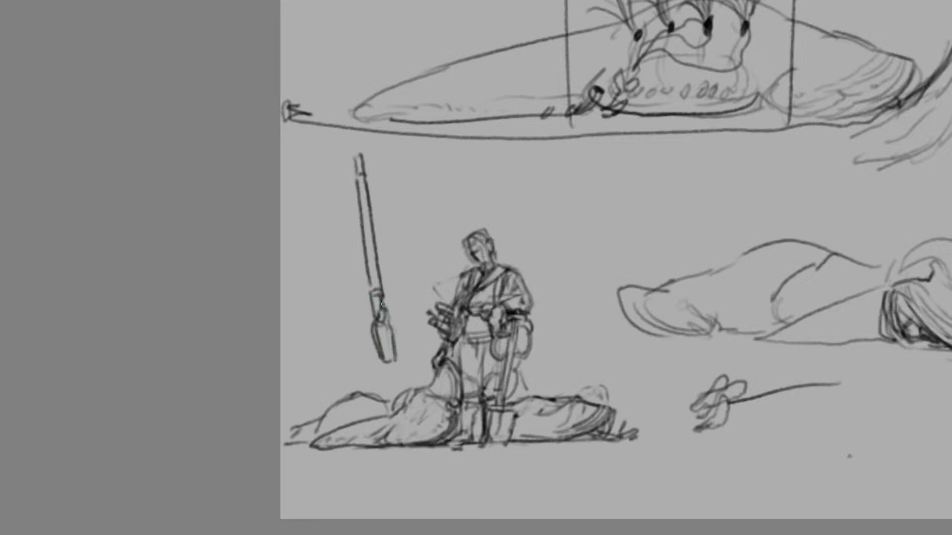
mouse_move(299, 166)
mouse_down()
mouse_move(346, 329)
mouse_move(307, 347)
mouse_move(329, 358)
mouse_move(303, 354)
mouse_up()
drag(310, 347, 330, 353)
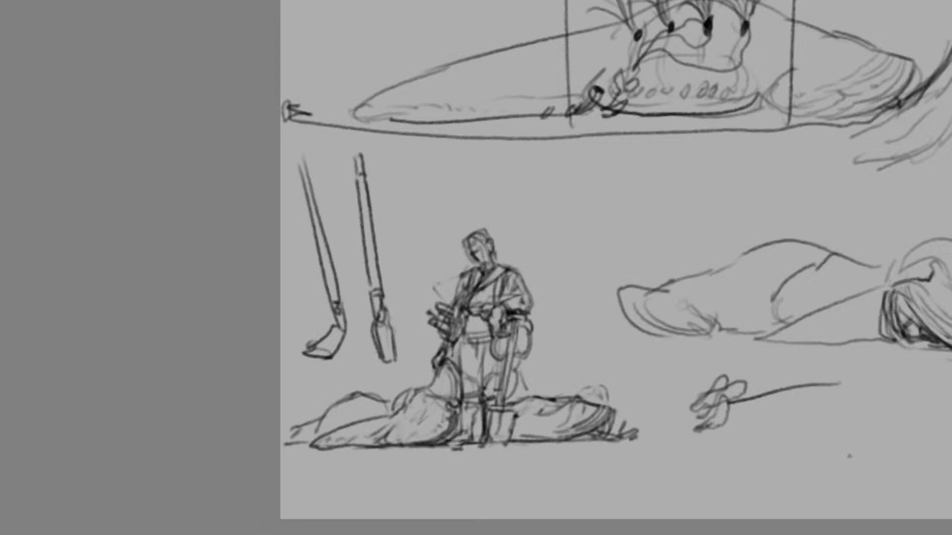
Redraw the shovel the small handler leans on with a crossbar grip, straight shaft and darker blade
mouse_move(531, 317)
mouse_down()
mouse_move(505, 318)
mouse_move(529, 320)
mouse_move(506, 317)
mouse_move(506, 370)
mouse_up()
key(ctrl+z)
mouse_move(493, 409)
mouse_down()
mouse_move(514, 411)
mouse_move(495, 449)
mouse_up()
key(ctrl+z)
mouse_move(515, 411)
mouse_down()
mouse_move(506, 443)
mouse_move(488, 419)
mouse_up()
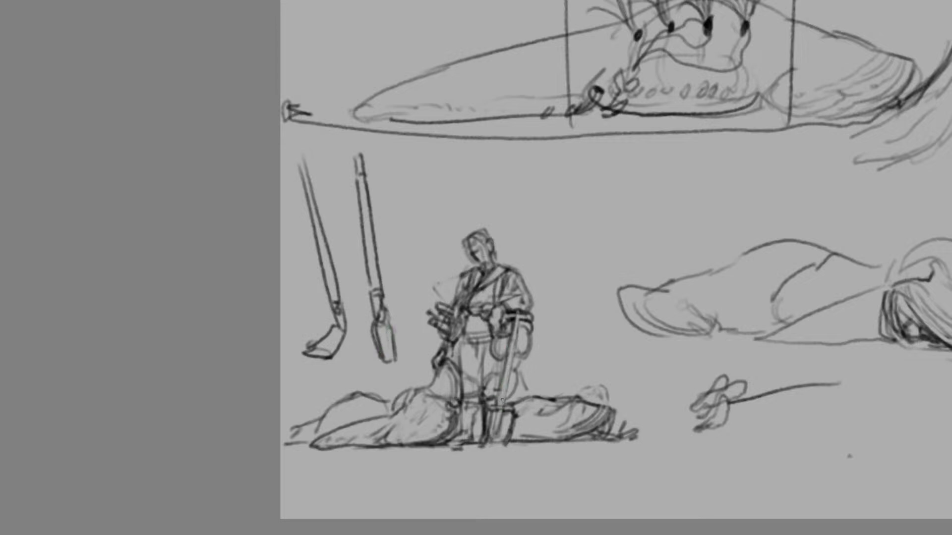
drag(500, 408, 512, 341)
Sketch a U-shaped cross-section diagram with ground lines on both sides, between the slug side view and the pose thumbnail
key(ctrl+minus)
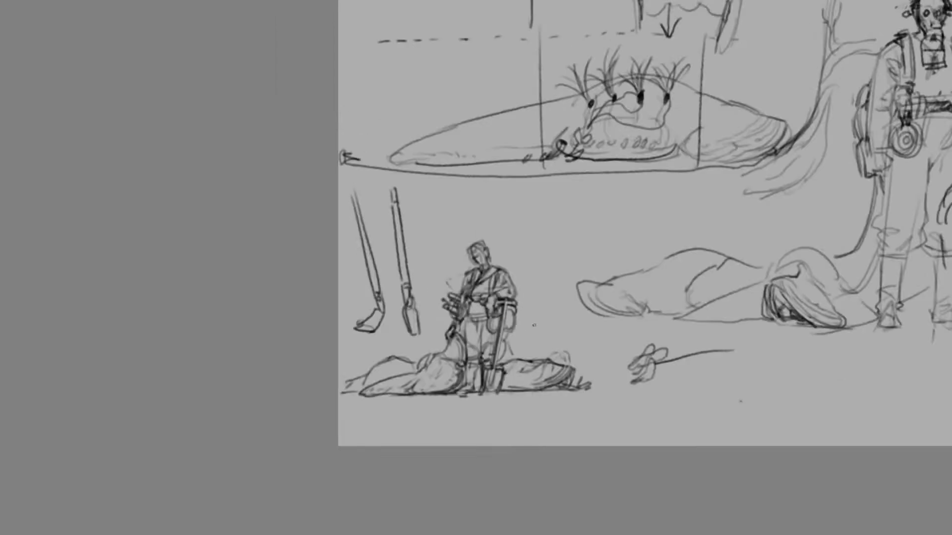
scroll(645, 243, up, 2)
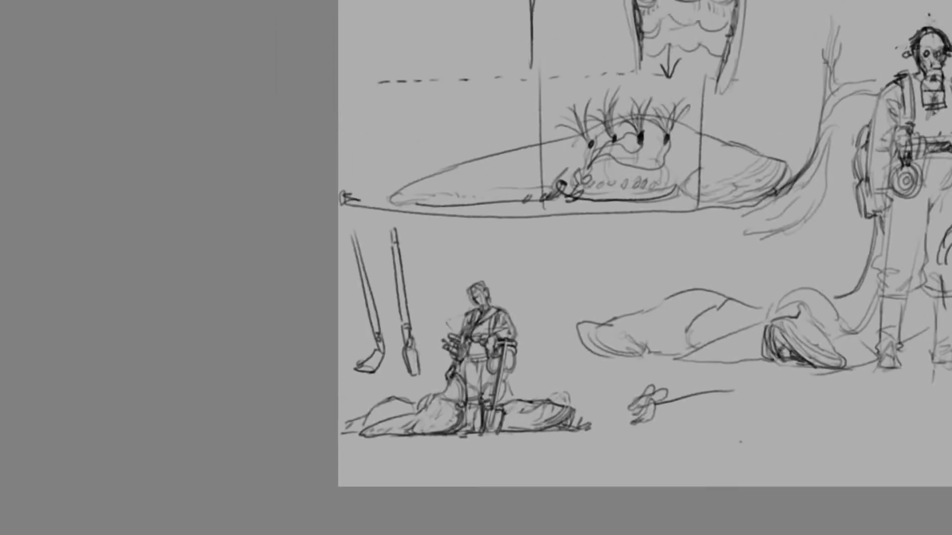
scroll(470, 308, right, 5)
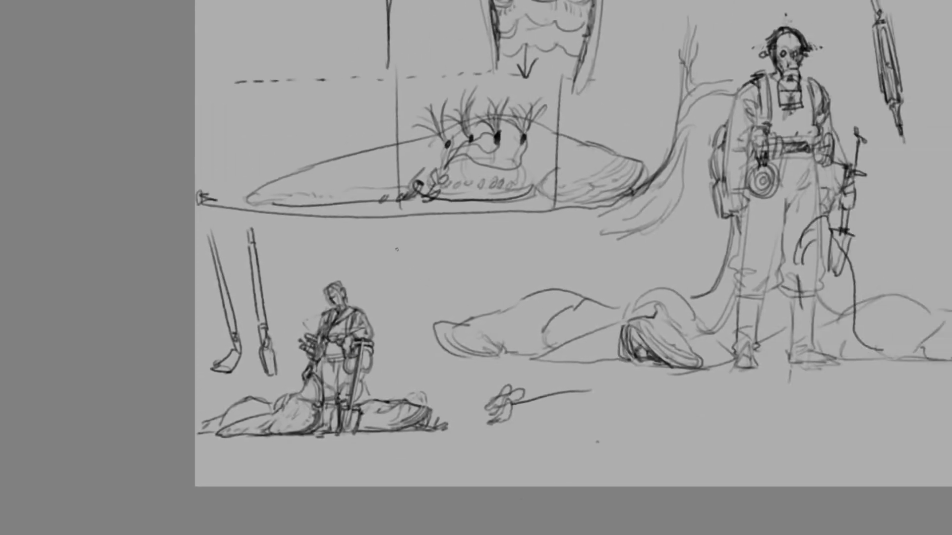
mouse_move(396, 237)
mouse_down()
mouse_move(399, 298)
mouse_move(455, 271)
mouse_move(458, 241)
mouse_up()
drag(430, 295, 484, 231)
mouse_move(391, 236)
mouse_down()
mouse_move(455, 249)
mouse_move(372, 229)
mouse_up()
key(ctrl+z)
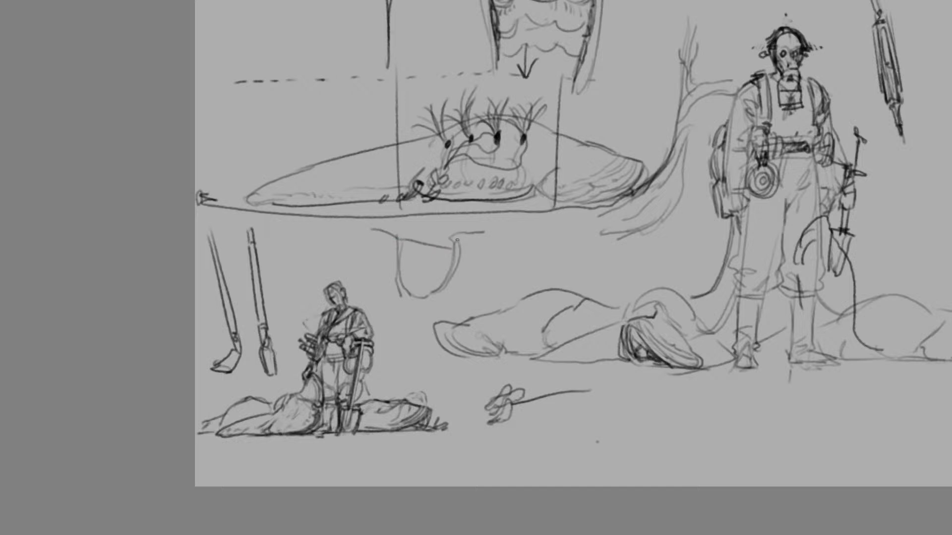
drag(450, 230, 515, 232)
mouse_move(414, 252)
mouse_down()
mouse_move(409, 275)
mouse_move(419, 289)
mouse_move(450, 269)
mouse_up()
drag(452, 240, 431, 291)
mouse_move(421, 252)
mouse_down()
mouse_move(434, 293)
mouse_move(382, 279)
mouse_move(377, 239)
mouse_move(383, 221)
mouse_move(390, 231)
mouse_up()
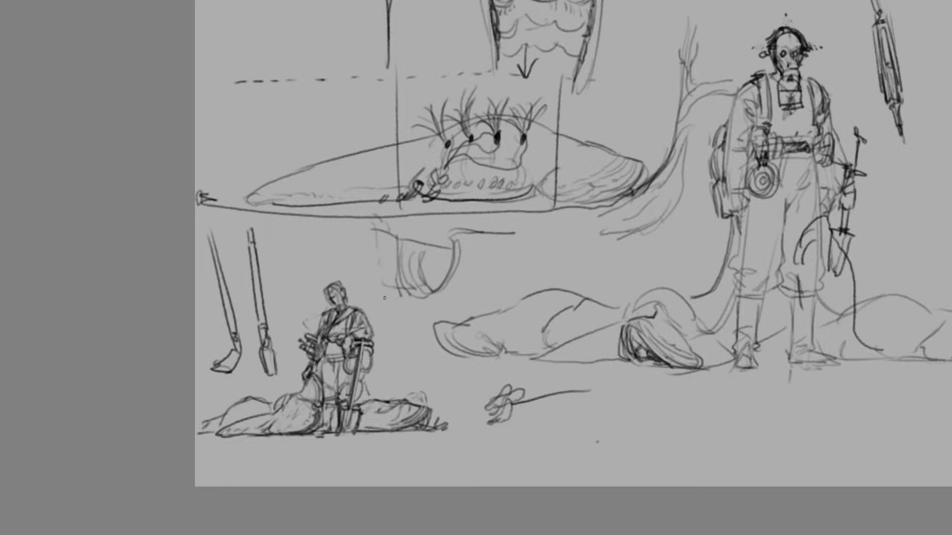
Add straight vertical sides with short flat bases to the U-shaped cross-section diagram
mouse_move(431, 289)
mouse_down()
mouse_move(400, 265)
mouse_move(431, 291)
mouse_move(397, 224)
mouse_move(415, 291)
mouse_move(388, 216)
mouse_move(416, 298)
mouse_move(400, 288)
mouse_up()
key(ctrl+z)
key(ctrl+z)
drag(400, 258, 398, 295)
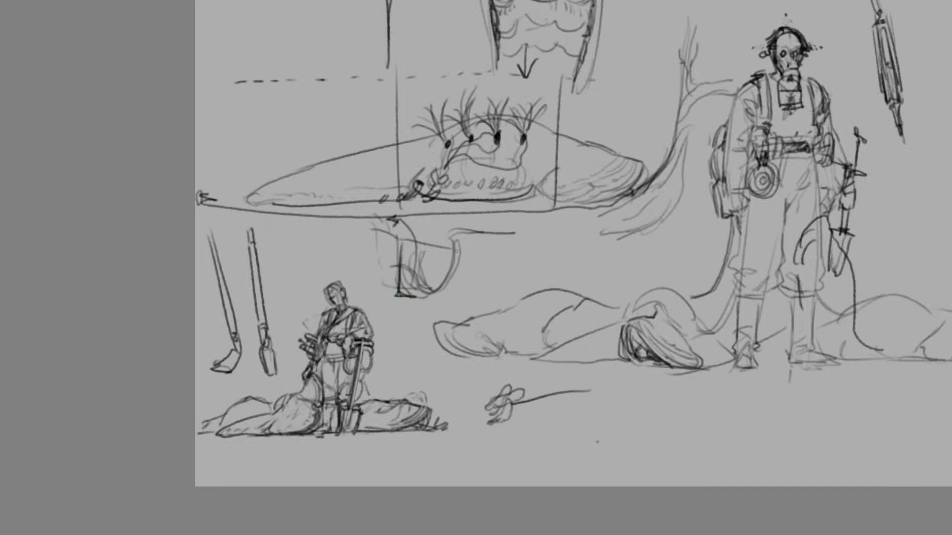
drag(456, 250, 452, 300)
mouse_move(439, 300)
mouse_down()
mouse_move(452, 301)
mouse_move(442, 299)
mouse_up()
Try a short T-handled tool in front of the small handler's legs
mouse_move(343, 382)
mouse_down()
mouse_move(352, 413)
mouse_move(350, 374)
mouse_move(332, 370)
mouse_move(350, 372)
mouse_move(343, 384)
mouse_up()
key(ctrl+z)
key(ctrl+z)
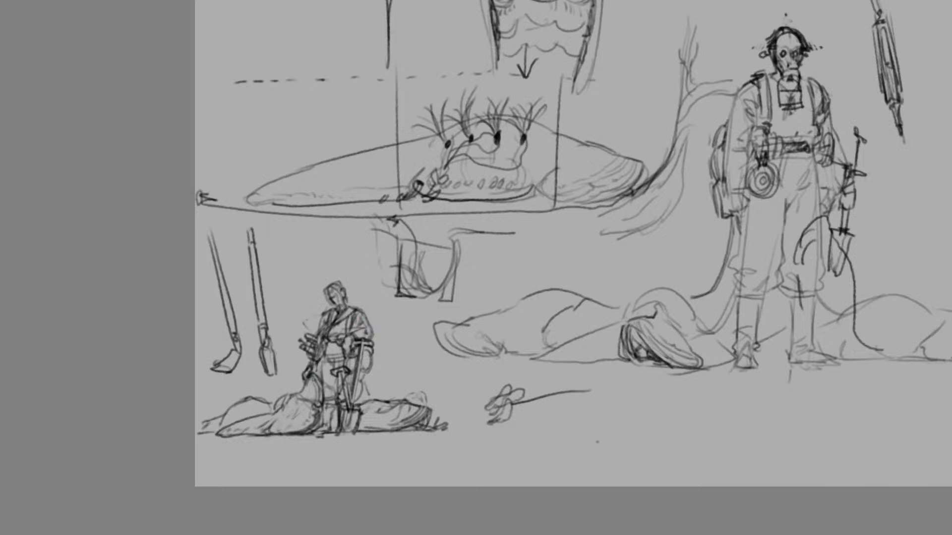
key(ctrl+z)
key(ctrl+z)
key(ctrl+z)
key(ctrl+z)
key(ctrl+z)
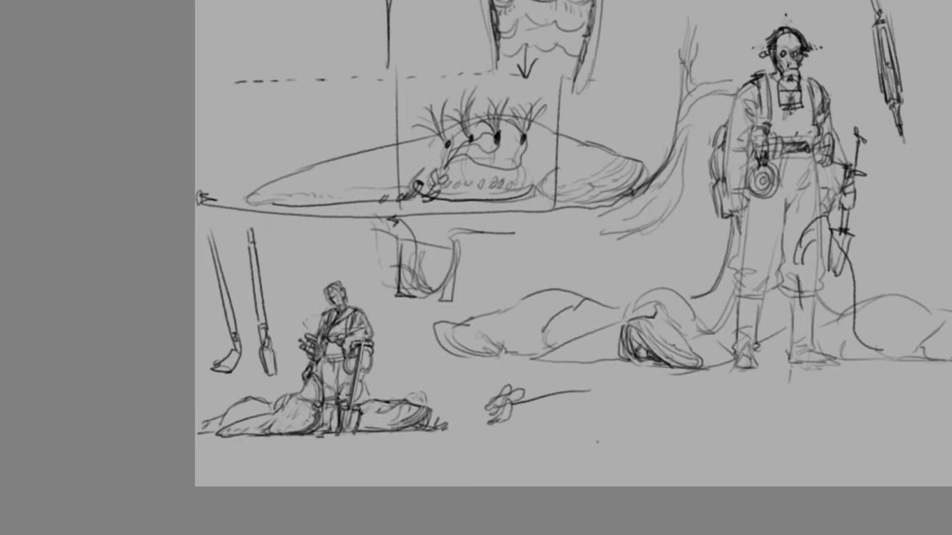
Draw a rounded spade blade with folded top edges, a central socket and a shaft beneath the small flower-like sketch
drag(351, 336, 356, 342)
drag(573, 413, 532, 471)
key(ctrl+z)
mouse_move(576, 423)
mouse_down()
mouse_move(532, 469)
mouse_move(539, 420)
mouse_move(550, 436)
mouse_up()
key(ctrl+z)
mouse_move(565, 392)
mouse_down()
mouse_move(548, 438)
mouse_move(560, 412)
mouse_move(558, 420)
mouse_move(576, 422)
mouse_move(539, 421)
mouse_up()
key(ctrl+z)
mouse_move(551, 425)
mouse_down()
mouse_move(541, 424)
mouse_move(539, 463)
mouse_up()
key(ctrl+z)
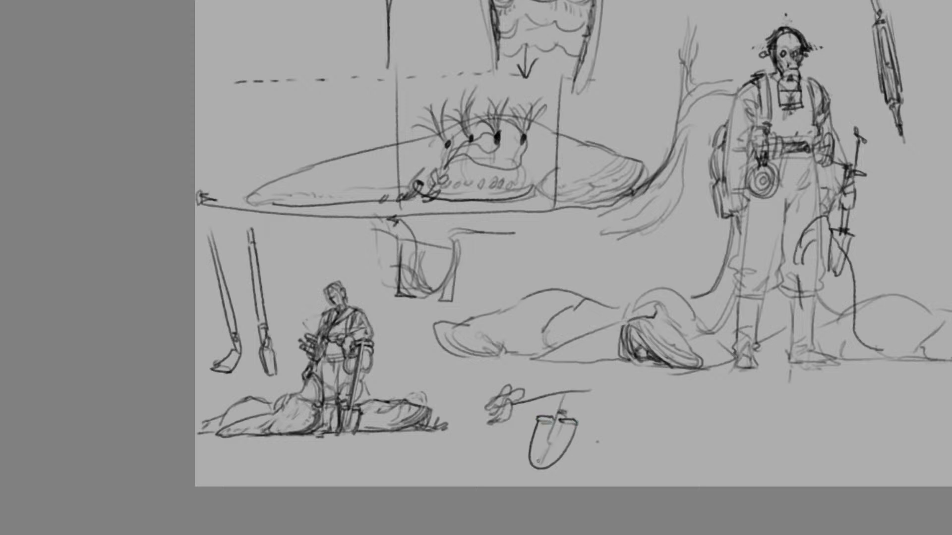
mouse_move(551, 413)
mouse_down()
mouse_move(545, 403)
mouse_move(533, 412)
mouse_move(555, 412)
mouse_move(548, 395)
mouse_move(554, 402)
mouse_up()
drag(560, 420, 562, 424)
drag(576, 388, 567, 408)
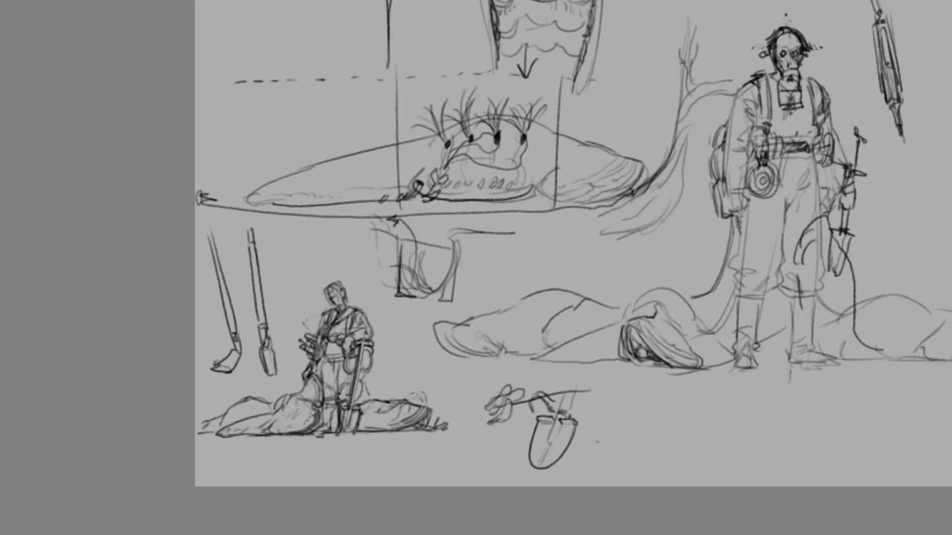
Sketch a flat-bladed spade seen at an angle, with a long shaft and a direction arrow, beneath the large handler's feet
scroll(490, 455, right, 5)
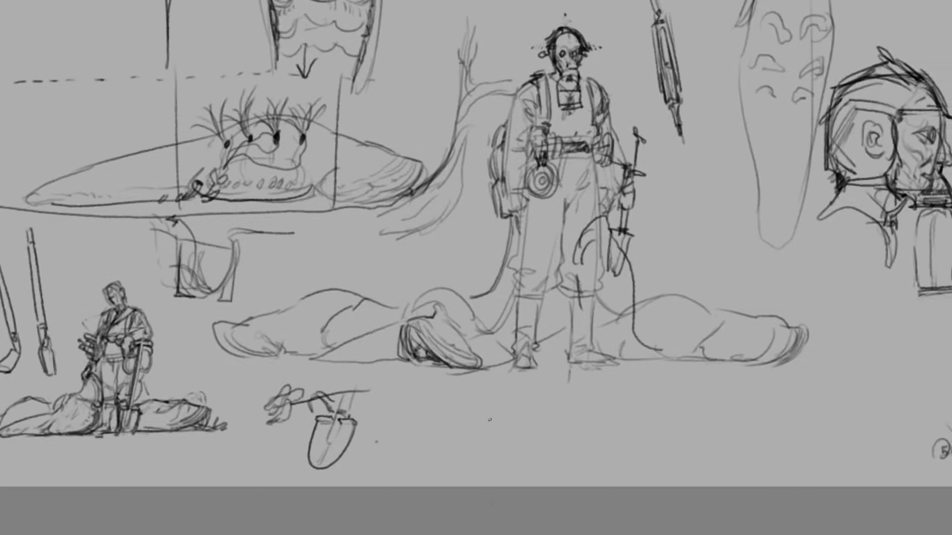
drag(493, 416, 455, 463)
key(ctrl+z)
mouse_move(502, 429)
mouse_down()
mouse_move(460, 469)
mouse_move(436, 465)
mouse_up()
drag(471, 423, 435, 456)
mouse_move(485, 420)
mouse_down()
mouse_move(512, 319)
mouse_move(493, 418)
mouse_move(443, 438)
mouse_up()
drag(442, 441, 504, 426)
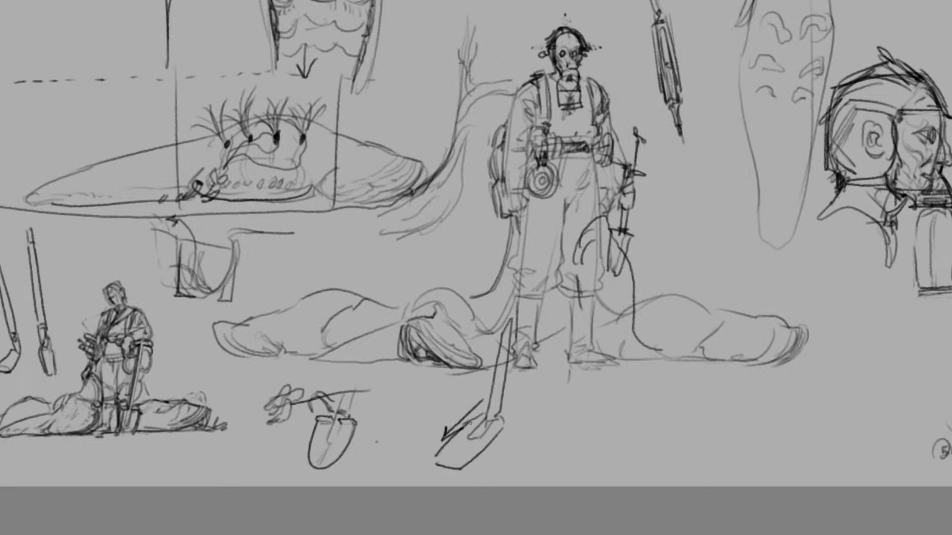
Thicken the flat spade's blade edges and shaft outline, extending the handle up towards the large handler's leg
mouse_move(495, 418)
mouse_down()
mouse_move(491, 445)
mouse_move(461, 465)
mouse_up()
drag(459, 432, 441, 451)
mouse_move(443, 448)
mouse_down()
mouse_move(433, 464)
mouse_move(469, 468)
mouse_up()
mouse_move(486, 415)
mouse_down()
mouse_move(504, 316)
mouse_move(515, 304)
mouse_move(503, 396)
mouse_up()
key(ctrl+z)
key(ctrl+z)
mouse_move(526, 298)
mouse_down()
mouse_move(500, 403)
mouse_move(527, 278)
mouse_up()
key(ctrl+minus)
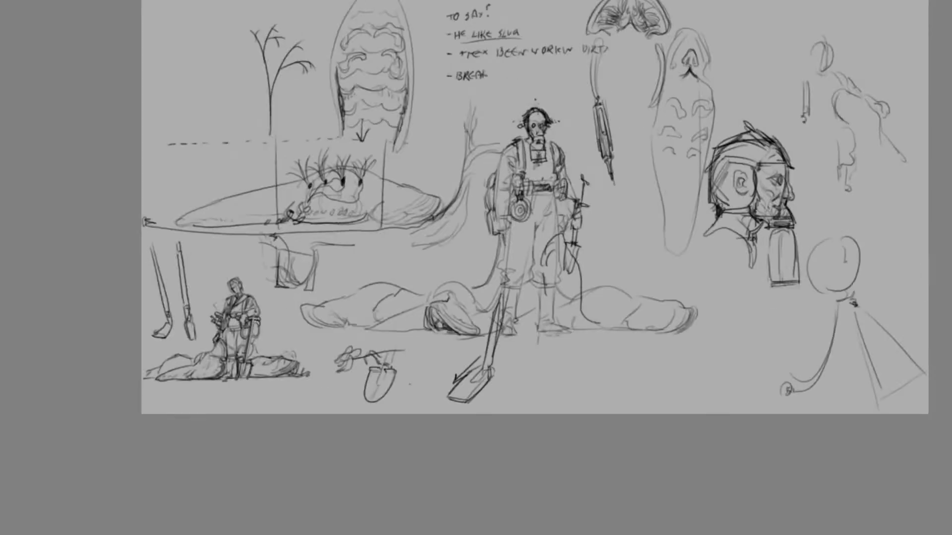
Lasso the small handler-with-slugs pose thumbnail and paste a copy of it as a separate sketch
scroll(476, 268, left, 4)
key(ctrl+plus)
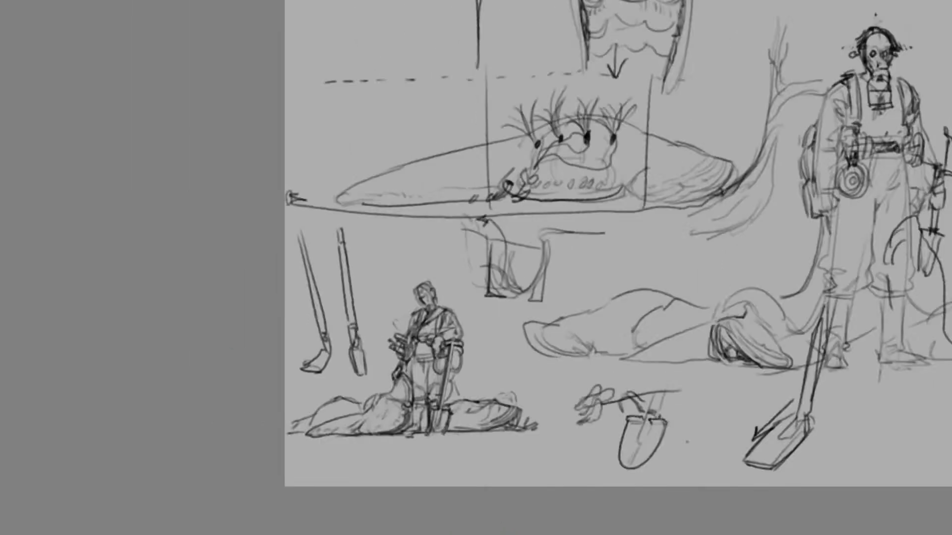
drag(374, 478, 254, 453)
mouse_move(285, 391)
mouse_down()
mouse_move(382, 381)
mouse_move(431, 256)
mouse_move(518, 370)
mouse_move(506, 465)
mouse_up()
key(ctrl+c)
key(ctrl+v)
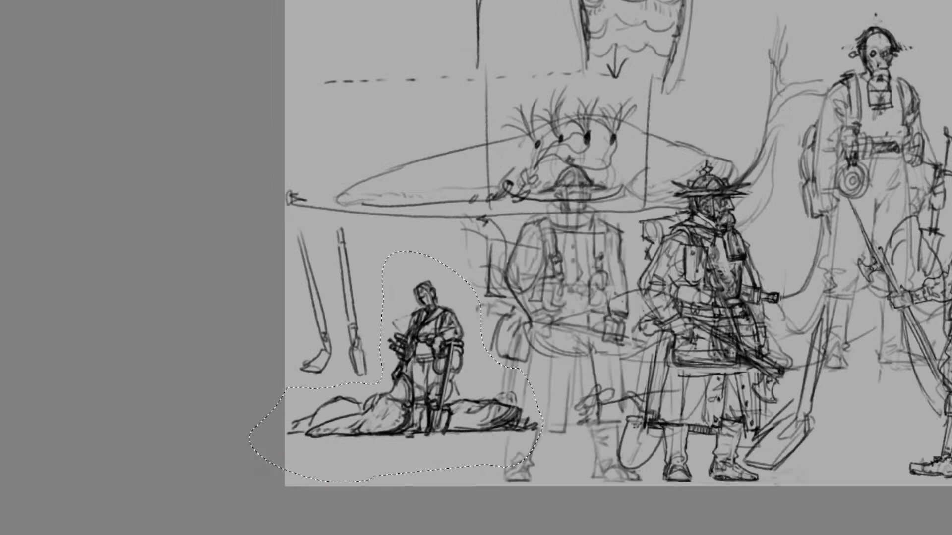
Enlarge the pasted pose on the cleared canvas, position it along the bottom edge and tilt it slightly clockwise
key(ctrl+minus)
key(ctrl+minus)
key(ctrl+t)
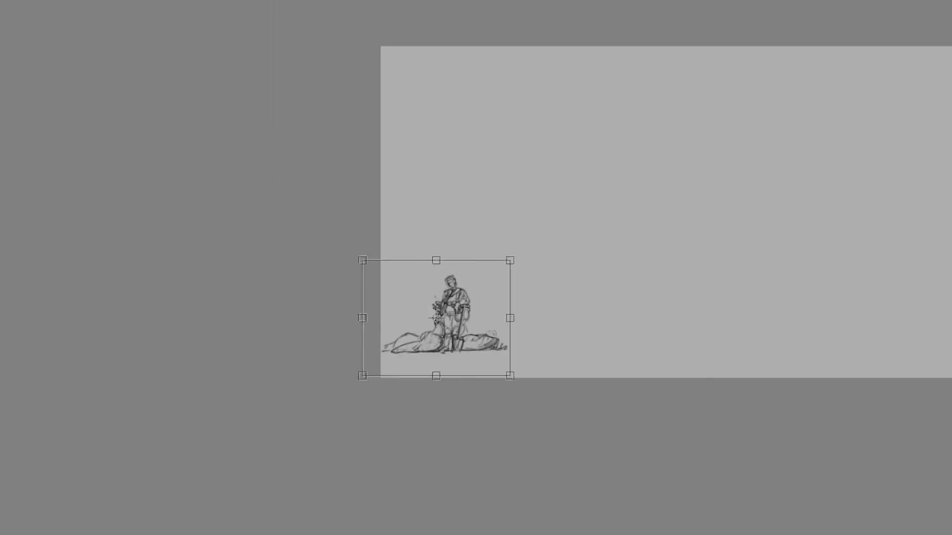
drag(510, 261, 701, 110)
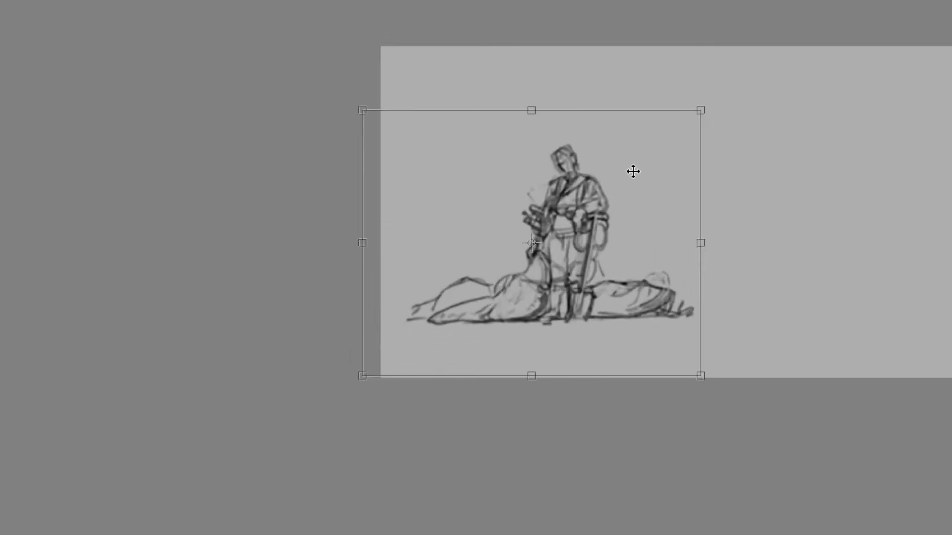
drag(633, 171, 719, 204)
drag(788, 143, 878, 71)
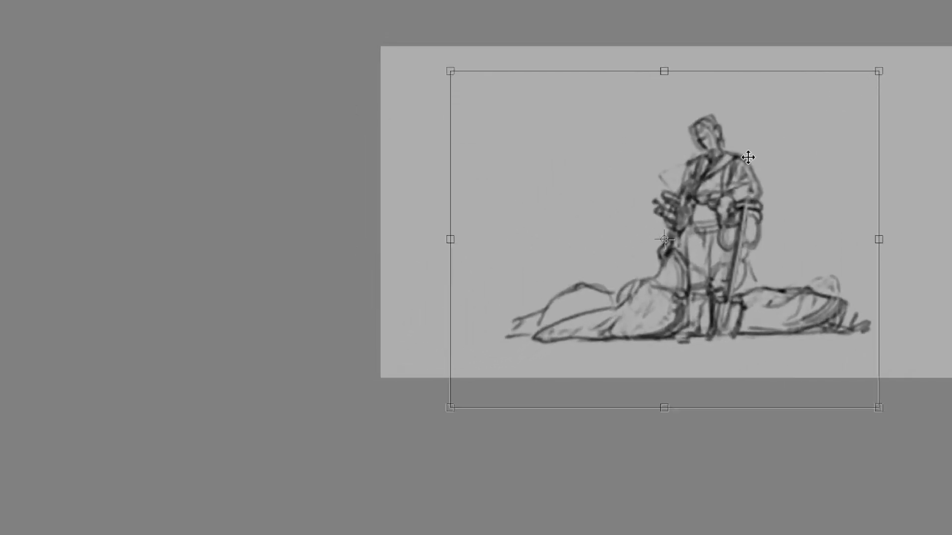
drag(748, 157, 706, 186)
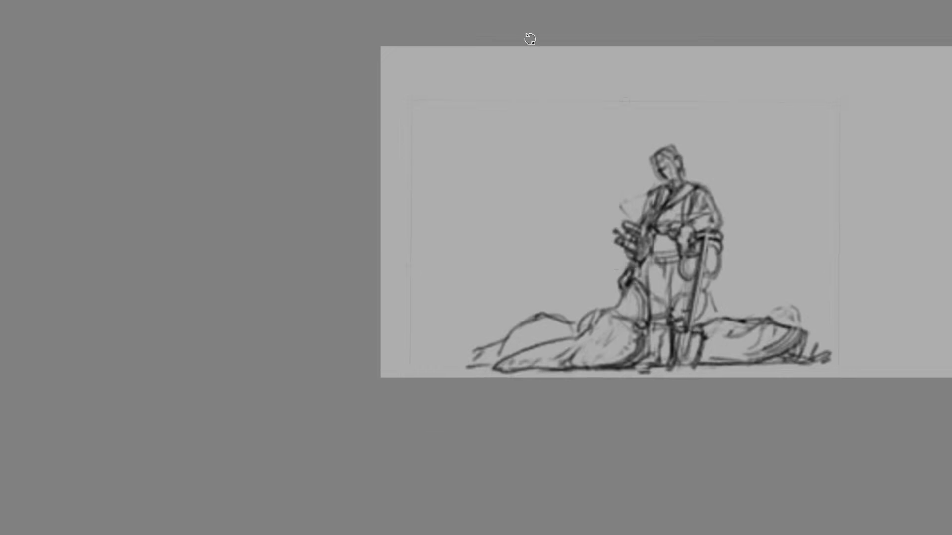
drag(530, 40, 536, 41)
drag(574, 182, 571, 185)
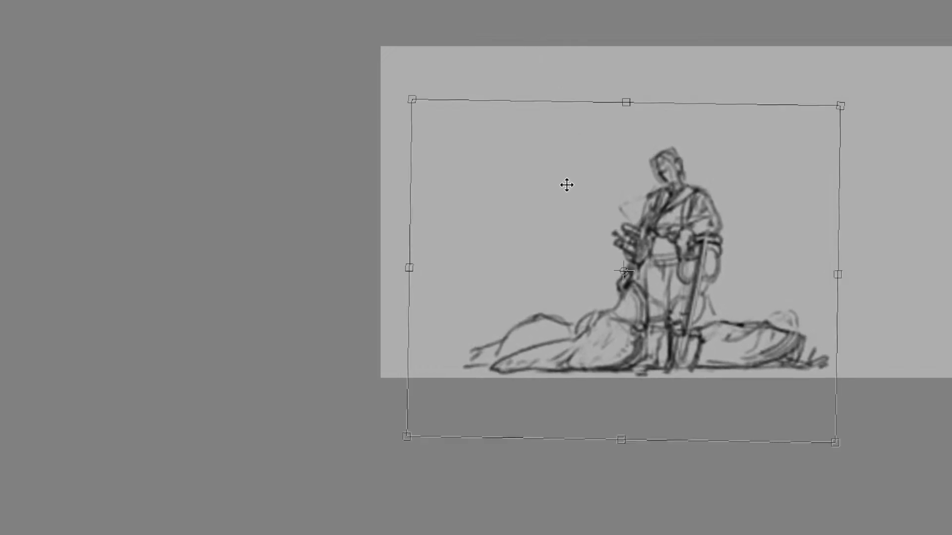
key(Return)
drag(590, 431, 585, 437)
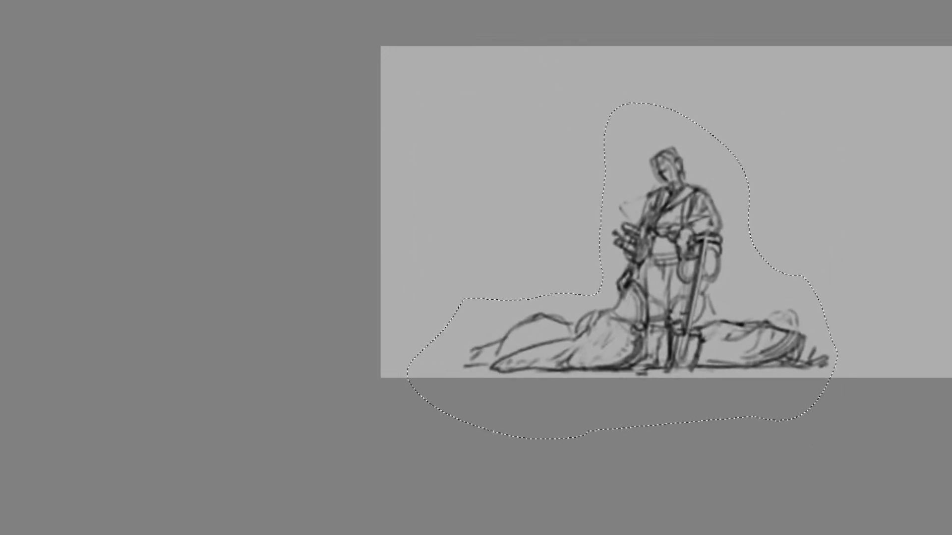
drag(435, 361, 256, 361)
key(ctrl+plus)
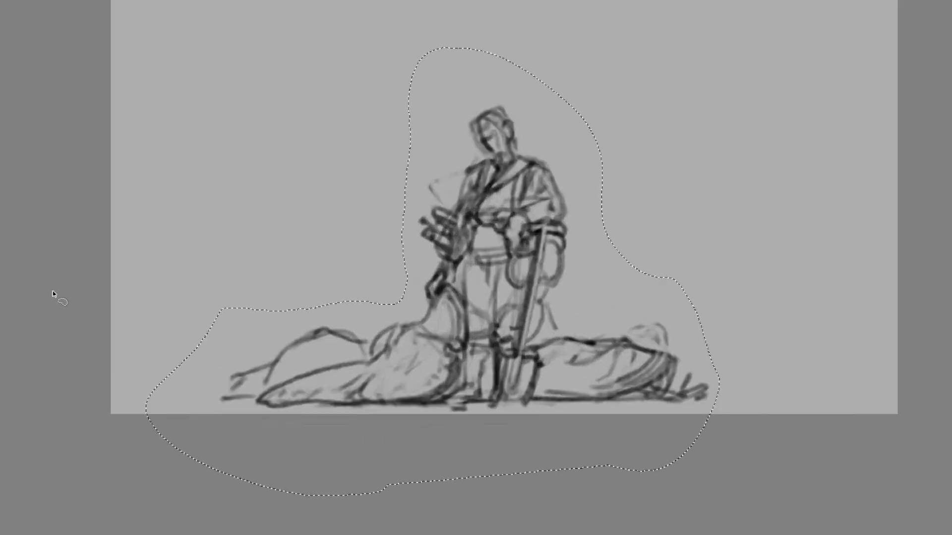
key(ctrl+d)
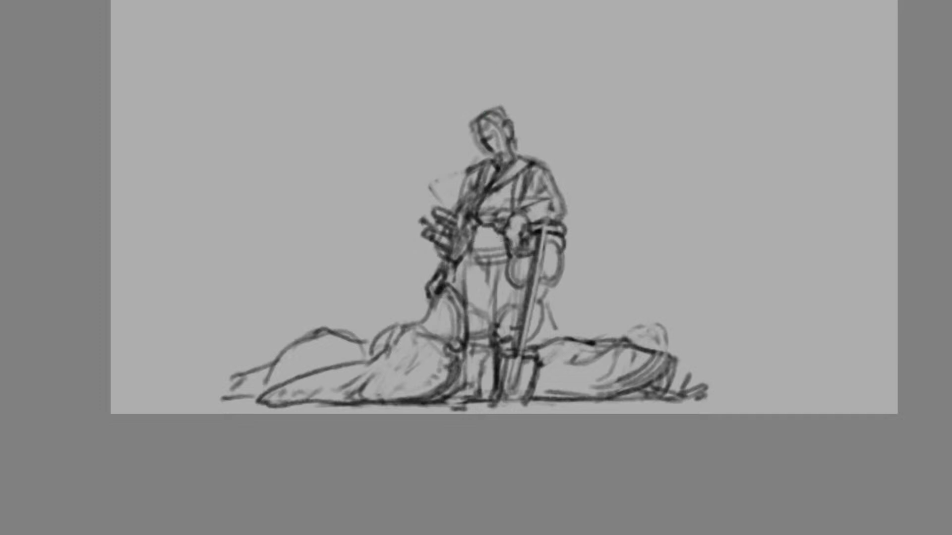
Redraw the enlarged handler's waistband, crotch folds and outer trouser leg down to the boot top
key(ctrl+z)
mouse_move(500, 237)
mouse_down()
mouse_move(471, 238)
mouse_move(468, 246)
mouse_move(486, 249)
mouse_up()
mouse_move(490, 241)
mouse_down()
mouse_move(482, 262)
mouse_move(486, 277)
mouse_move(497, 274)
mouse_move(465, 300)
mouse_move(459, 290)
mouse_move(466, 301)
mouse_up()
mouse_move(463, 297)
mouse_down()
mouse_move(463, 322)
mouse_move(489, 334)
mouse_move(469, 344)
mouse_up()
key(ctrl+z)
key(ctrl+z)
drag(470, 340, 490, 337)
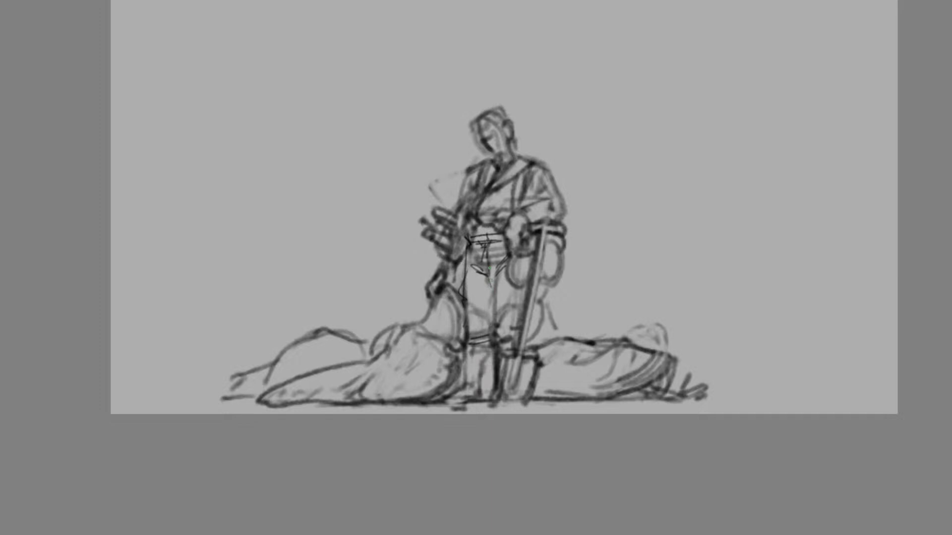
Add horizontal bands and folds to the front of the handler's waist
mouse_move(486, 247)
mouse_down()
mouse_move(488, 224)
mouse_move(488, 249)
mouse_move(474, 235)
mouse_up()
mouse_move(475, 234)
mouse_down()
mouse_move(473, 222)
mouse_move(474, 240)
mouse_move(501, 232)
mouse_move(480, 236)
mouse_up()
drag(471, 240, 502, 241)
drag(491, 242, 467, 253)
key(ctrl+z)
drag(470, 217, 497, 215)
key(ctrl+z)
key(ctrl+z)
key(ctrl+z)
key(ctrl+z)
Draw the handler's inner leg line, gathered knee folds and straight lower-leg edges down to the ground
mouse_move(482, 214)
mouse_down()
mouse_move(497, 214)
mouse_move(487, 245)
mouse_move(497, 266)
mouse_move(495, 341)
mouse_move(504, 340)
mouse_move(507, 316)
mouse_move(504, 330)
mouse_up()
mouse_move(522, 313)
mouse_down()
mouse_move(506, 329)
mouse_move(486, 312)
mouse_move(492, 331)
mouse_up()
mouse_move(500, 383)
mouse_down()
mouse_move(501, 349)
mouse_move(498, 390)
mouse_move(499, 365)
mouse_up()
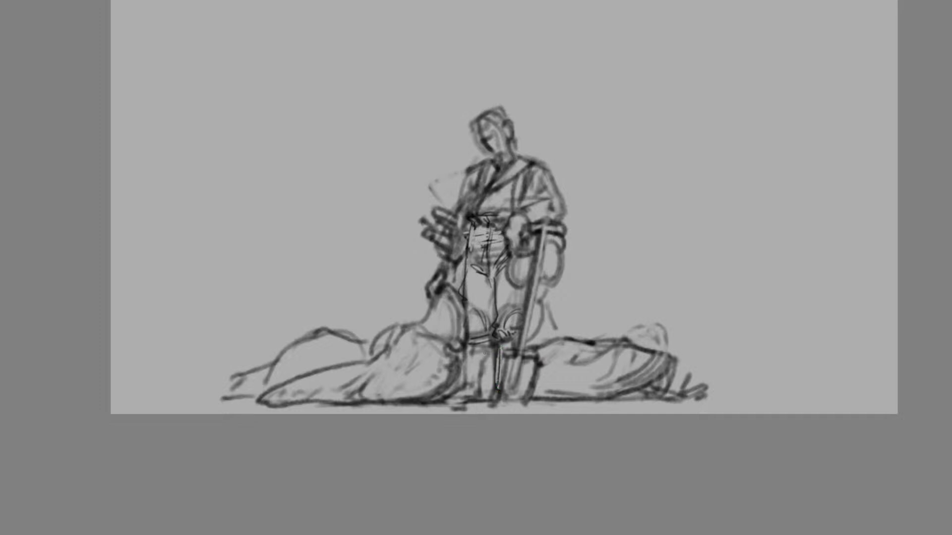
mouse_move(488, 347)
mouse_down()
mouse_move(478, 396)
mouse_move(486, 380)
mouse_move(488, 397)
mouse_up()
mouse_move(464, 384)
mouse_down()
mouse_move(437, 399)
mouse_move(461, 400)
mouse_move(436, 401)
mouse_move(463, 389)
mouse_move(443, 398)
mouse_move(463, 401)
mouse_up()
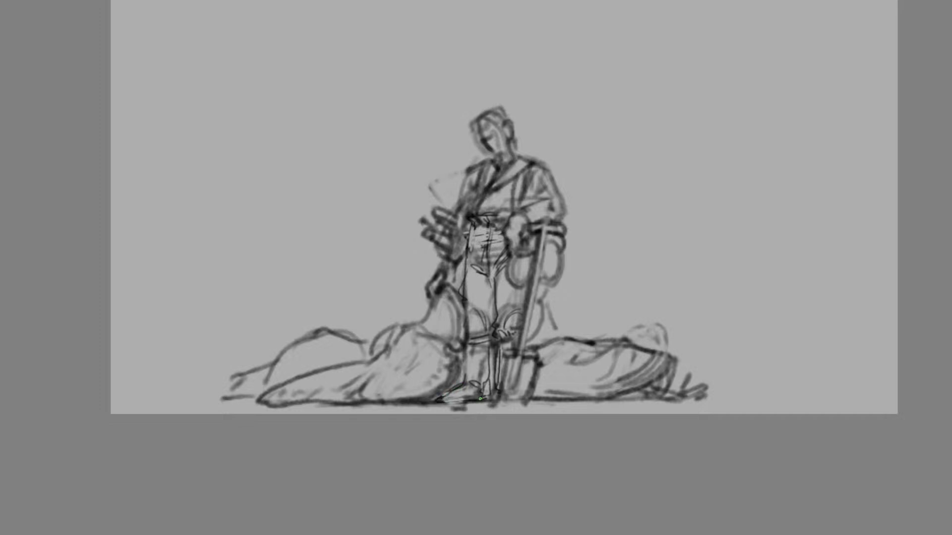
Draw the handler's front boot with a sole, ankle creases and a cuff below the knee
mouse_move(480, 399)
mouse_down()
mouse_move(455, 402)
mouse_move(489, 399)
mouse_move(485, 380)
mouse_up()
mouse_move(490, 345)
mouse_down()
mouse_move(485, 379)
mouse_move(466, 360)
mouse_move(468, 345)
mouse_move(490, 378)
mouse_move(449, 400)
mouse_move(464, 386)
mouse_move(466, 397)
mouse_move(478, 387)
mouse_move(456, 401)
mouse_move(489, 398)
mouse_move(489, 334)
mouse_up()
key(ctrl+z)
mouse_move(471, 337)
mouse_down()
mouse_move(490, 330)
mouse_move(500, 383)
mouse_up()
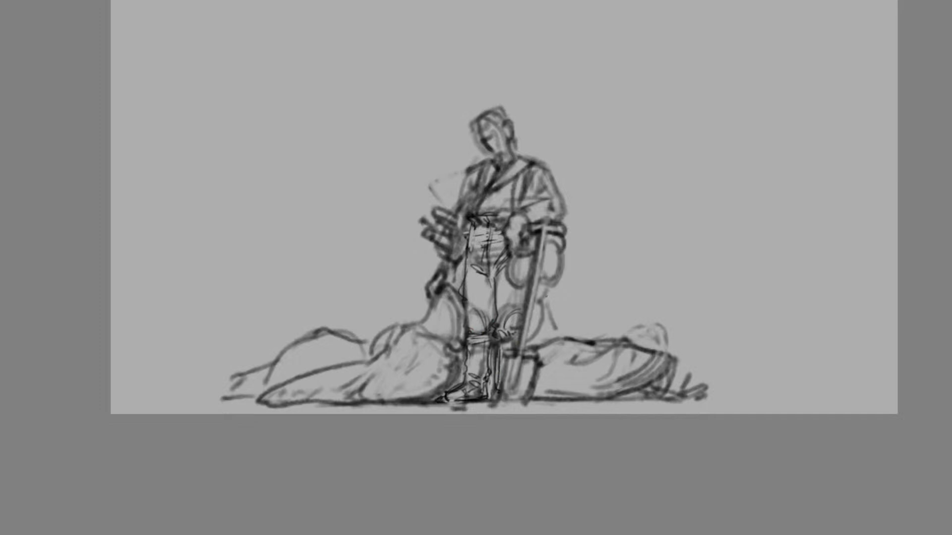
Draw a buckled suspender strap down the handler's chest, checking the pose in mirrored view
key(m)
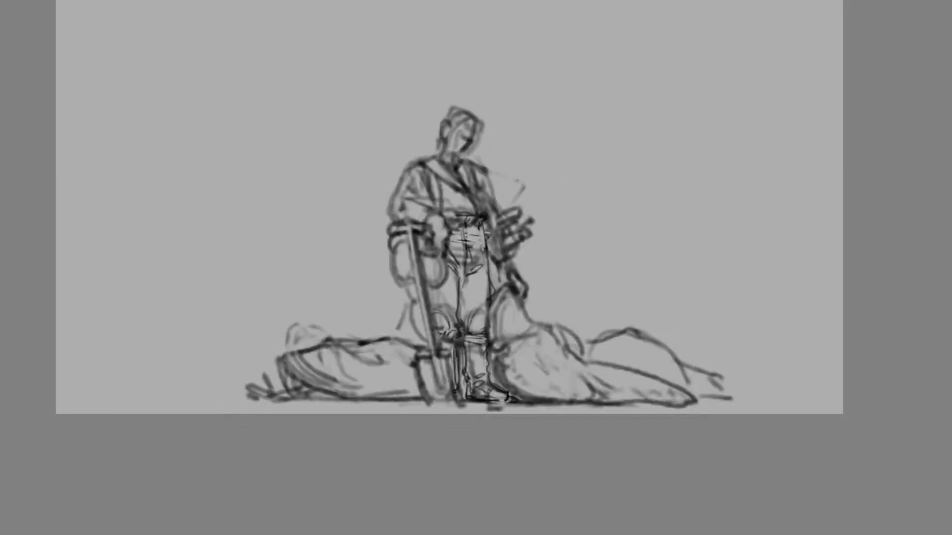
key(m)
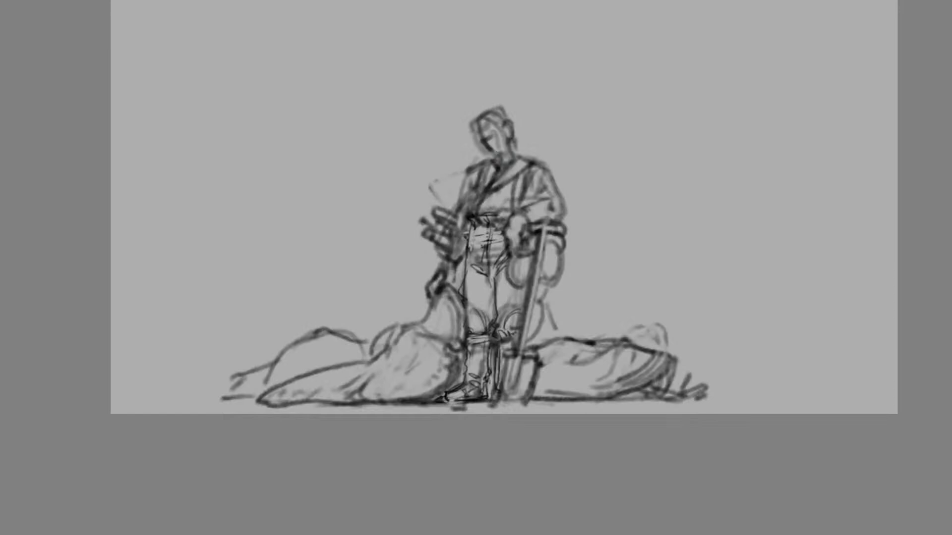
key(m)
key(m)
mouse_move(527, 171)
mouse_down()
mouse_move(512, 204)
mouse_move(522, 201)
mouse_move(519, 210)
mouse_up()
drag(510, 209, 508, 225)
Draw the handler's downturned face with round eyes, nose, jaw, ear and swept tufts of hair
key(ctrl+plus)
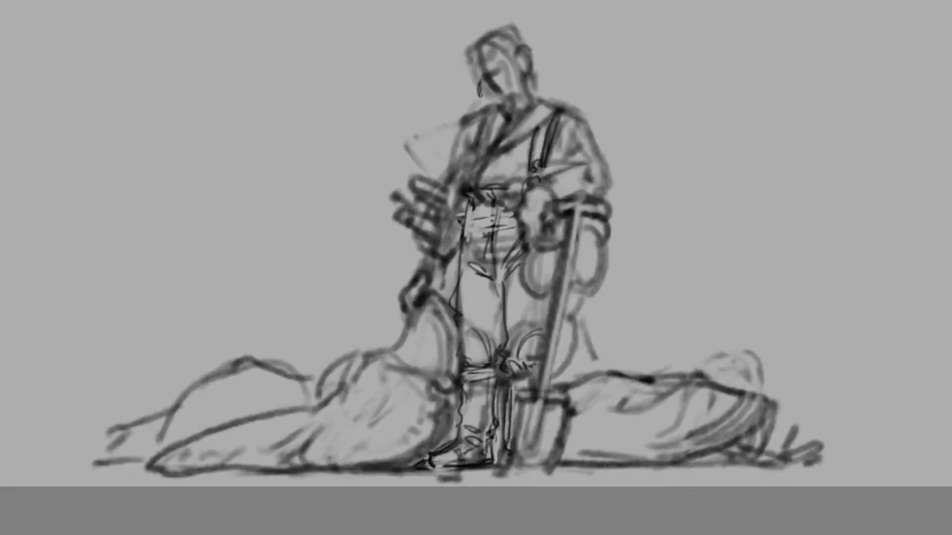
mouse_move(480, 78)
mouse_down()
mouse_move(483, 92)
mouse_move(491, 88)
mouse_move(491, 65)
mouse_move(479, 81)
mouse_move(470, 60)
mouse_move(508, 69)
mouse_move(506, 57)
mouse_move(513, 52)
mouse_move(509, 64)
mouse_move(528, 43)
mouse_move(472, 51)
mouse_move(488, 18)
mouse_move(483, 32)
mouse_move(500, 23)
mouse_move(503, 53)
mouse_move(465, 68)
mouse_move(486, 110)
mouse_move(503, 94)
mouse_move(510, 112)
mouse_move(491, 115)
mouse_move(526, 77)
mouse_move(517, 84)
mouse_up()
key(ctrl+z)
key(ctrl+z)
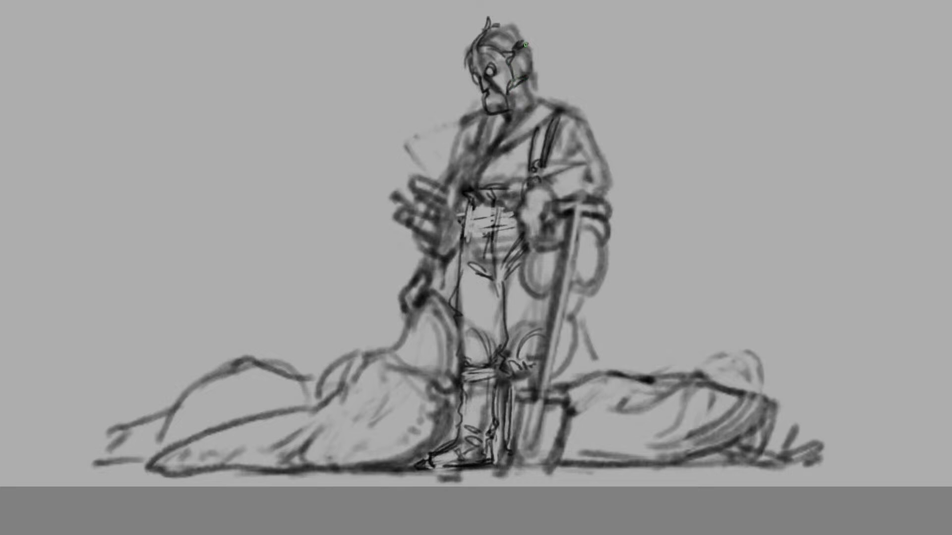
drag(524, 42, 540, 52)
Draw a breathing mouthpiece on the handler's face with a hose hanging down the chest to the waist
drag(502, 101, 488, 113)
mouse_move(489, 113)
mouse_down()
mouse_move(507, 111)
mouse_move(494, 111)
mouse_move(491, 169)
mouse_move(487, 152)
mouse_move(506, 238)
mouse_move(517, 227)
mouse_move(509, 210)
mouse_move(504, 231)
mouse_move(492, 203)
mouse_move(497, 124)
mouse_move(486, 181)
mouse_up()
key(ctrl+z)
key(ctrl+z)
key(ctrl+z)
drag(494, 139, 484, 201)
drag(484, 194, 486, 205)
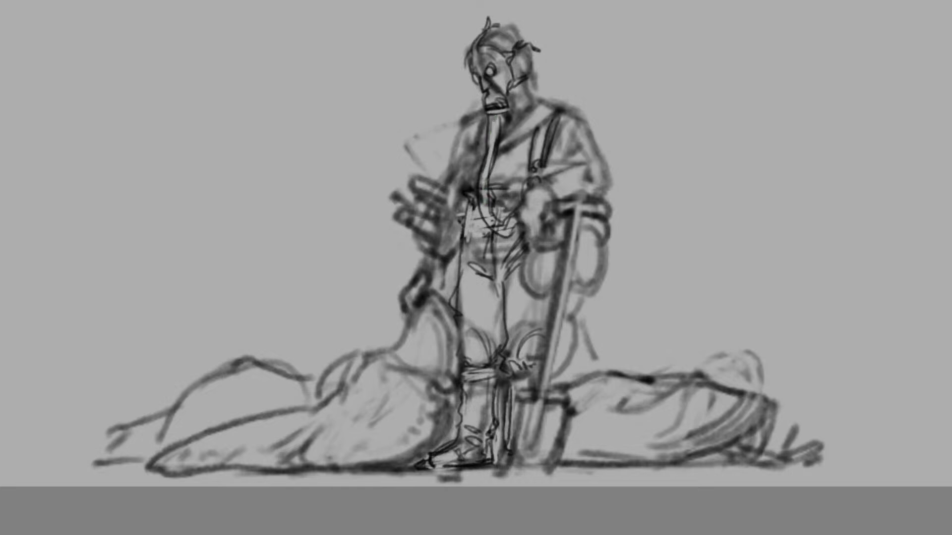
mouse_move(488, 120)
mouse_down()
mouse_move(530, 102)
mouse_move(504, 133)
mouse_up()
Define the short sleeve and the arm resting on the shovel handle, and add the diagonal collar across the chest
mouse_move(562, 108)
mouse_down()
mouse_move(593, 131)
mouse_move(607, 187)
mouse_move(599, 197)
mouse_move(597, 181)
mouse_move(578, 169)
mouse_move(599, 151)
mouse_move(581, 154)
mouse_up()
mouse_move(561, 121)
mouse_down()
mouse_move(554, 148)
mouse_move(564, 163)
mouse_move(537, 182)
mouse_move(560, 200)
mouse_move(553, 214)
mouse_move(519, 214)
mouse_move(518, 235)
mouse_move(543, 226)
mouse_move(533, 236)
mouse_move(518, 239)
mouse_move(516, 219)
mouse_up()
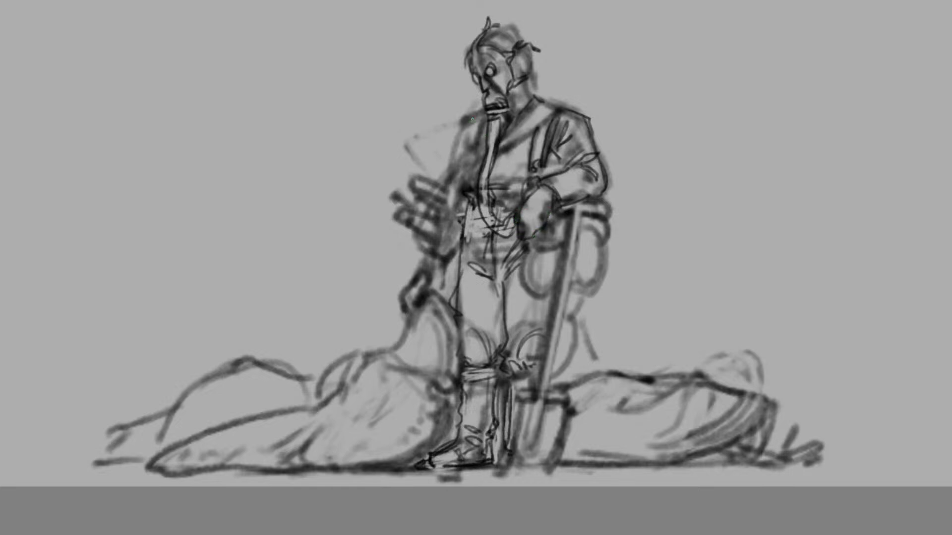
mouse_move(486, 114)
mouse_down()
mouse_move(458, 151)
mouse_move(477, 154)
mouse_move(473, 181)
mouse_up()
drag(508, 149, 506, 156)
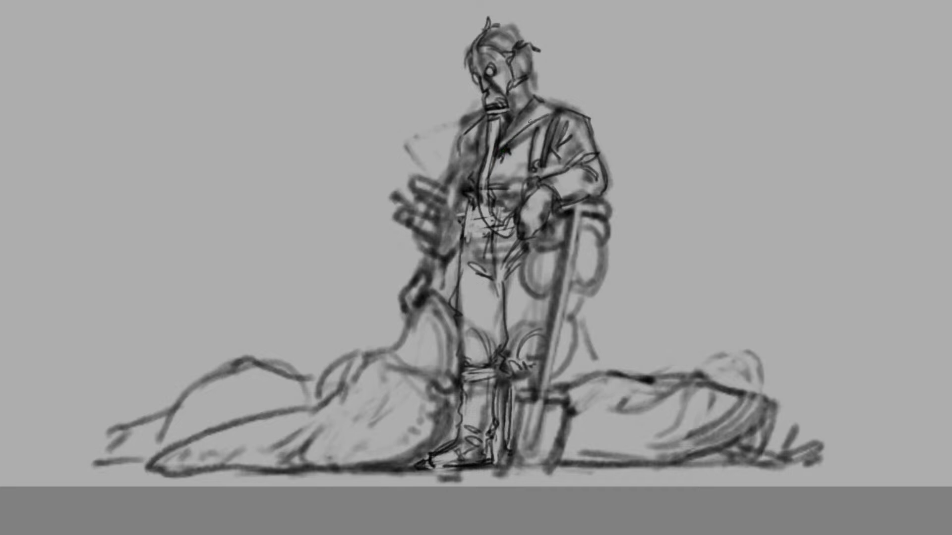
key(ctrl+z)
mouse_move(480, 152)
mouse_down()
mouse_move(454, 182)
mouse_move(462, 187)
mouse_move(445, 232)
mouse_up()
key(ctrl+z)
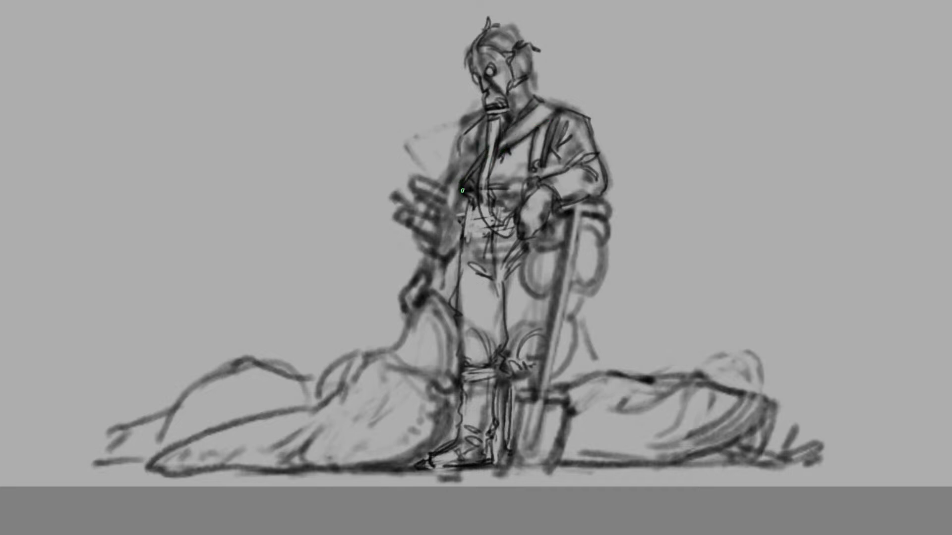
Refine the handler's other arm, the bundle beside it and the dark gloved hand reaching down to the slug
drag(462, 190, 443, 241)
drag(461, 171, 450, 187)
drag(462, 176, 453, 191)
drag(428, 233, 456, 246)
mouse_move(450, 193)
mouse_down()
mouse_move(429, 182)
mouse_move(455, 193)
mouse_move(439, 236)
mouse_up()
drag(459, 147, 451, 170)
mouse_move(475, 159)
mouse_down()
mouse_move(467, 149)
mouse_move(479, 154)
mouse_move(475, 146)
mouse_up()
mouse_move(435, 246)
mouse_down()
mouse_move(446, 254)
mouse_move(418, 272)
mouse_move(432, 280)
mouse_up()
Draw a curved oval rim for the raised slug's mouth against the handler's thigh
mouse_move(437, 264)
mouse_down()
mouse_move(431, 285)
mouse_move(413, 280)
mouse_move(410, 288)
mouse_move(432, 280)
mouse_move(421, 297)
mouse_move(468, 316)
mouse_move(459, 337)
mouse_up()
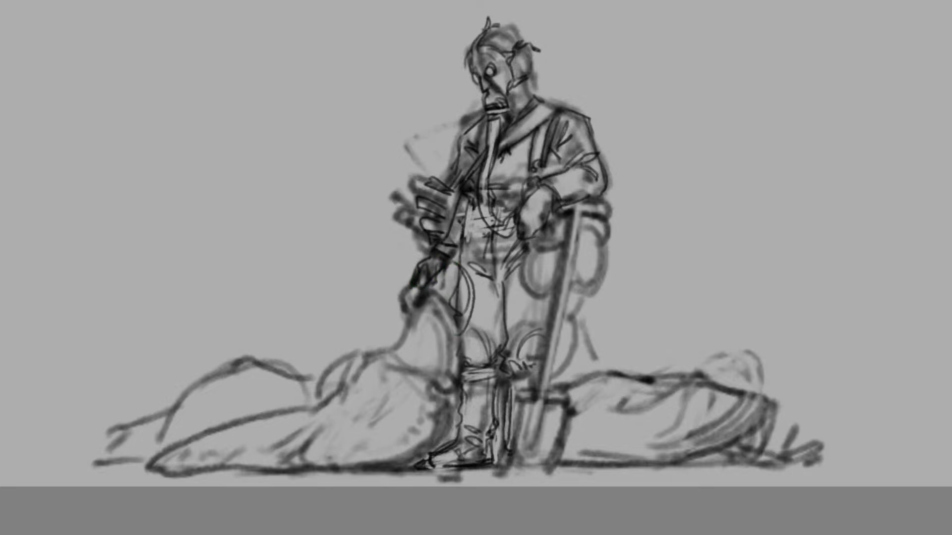
mouse_move(462, 277)
mouse_down()
mouse_move(479, 320)
mouse_move(461, 359)
mouse_up()
mouse_move(464, 326)
mouse_down()
mouse_move(440, 359)
mouse_move(449, 367)
mouse_up()
drag(398, 324, 382, 361)
key(ctrl+z)
Draw the front slug's inner head rim and frilled underside beside the boot, with wavy folds along the ground
mouse_move(417, 302)
mouse_down()
mouse_move(395, 338)
mouse_move(421, 347)
mouse_move(445, 409)
mouse_up()
mouse_move(445, 359)
mouse_down()
mouse_move(419, 453)
mouse_move(446, 398)
mouse_move(436, 425)
mouse_move(389, 456)
mouse_move(426, 356)
mouse_move(437, 397)
mouse_move(459, 384)
mouse_move(470, 398)
mouse_move(442, 404)
mouse_move(469, 391)
mouse_move(440, 399)
mouse_move(457, 385)
mouse_move(441, 389)
mouse_move(444, 419)
mouse_move(459, 438)
mouse_move(436, 429)
mouse_move(442, 418)
mouse_move(426, 431)
mouse_move(441, 451)
mouse_move(431, 439)
mouse_move(417, 461)
mouse_up()
mouse_move(425, 426)
mouse_down()
mouse_move(402, 463)
mouse_move(363, 466)
mouse_move(412, 427)
mouse_move(387, 443)
mouse_up()
mouse_move(354, 406)
mouse_down()
mouse_move(368, 427)
mouse_move(361, 453)
mouse_move(345, 466)
mouse_move(360, 472)
mouse_move(339, 462)
mouse_move(317, 468)
mouse_up()
drag(339, 465, 321, 457)
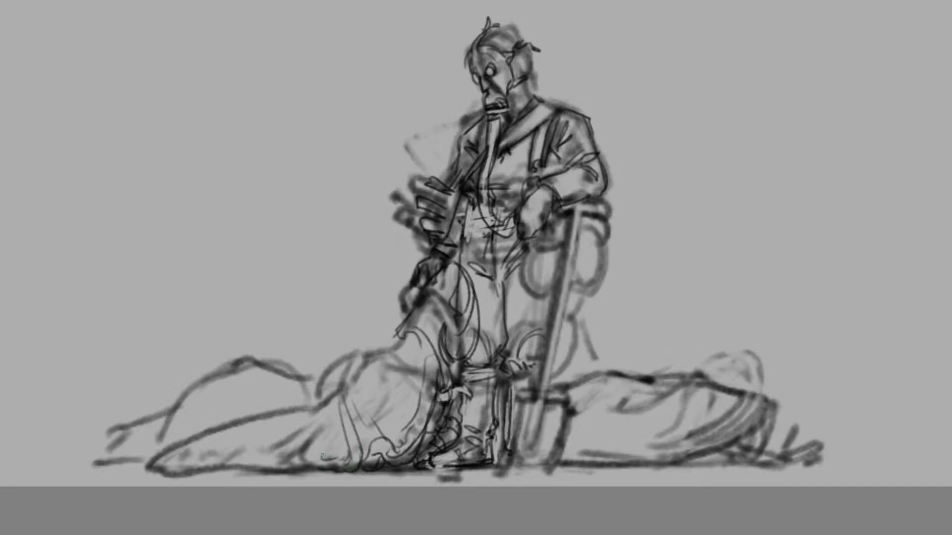
drag(440, 352, 446, 375)
Add banded folds around the front slug's body and an arched back line rising to the handler's hand
mouse_move(404, 322)
mouse_down()
mouse_move(398, 345)
mouse_move(433, 349)
mouse_up()
mouse_move(339, 392)
mouse_down()
mouse_move(350, 449)
mouse_move(351, 412)
mouse_up()
drag(344, 379, 365, 425)
drag(359, 408, 372, 430)
drag(346, 378, 363, 367)
mouse_move(355, 369)
mouse_down()
mouse_move(376, 334)
mouse_move(397, 324)
mouse_move(364, 371)
mouse_up()
mouse_move(388, 329)
mouse_down()
mouse_move(365, 367)
mouse_move(404, 321)
mouse_up()
drag(401, 324, 416, 286)
Outline the front slug's long tapered tail along the ground and add light creases to its body
mouse_move(339, 387)
mouse_down()
mouse_move(311, 410)
mouse_move(236, 423)
mouse_up()
mouse_move(293, 406)
mouse_down()
mouse_move(178, 444)
mouse_move(147, 469)
mouse_move(180, 479)
mouse_move(258, 477)
mouse_up()
key(ctrl+z)
mouse_move(330, 470)
mouse_down()
mouse_move(149, 476)
mouse_move(147, 465)
mouse_move(355, 446)
mouse_up()
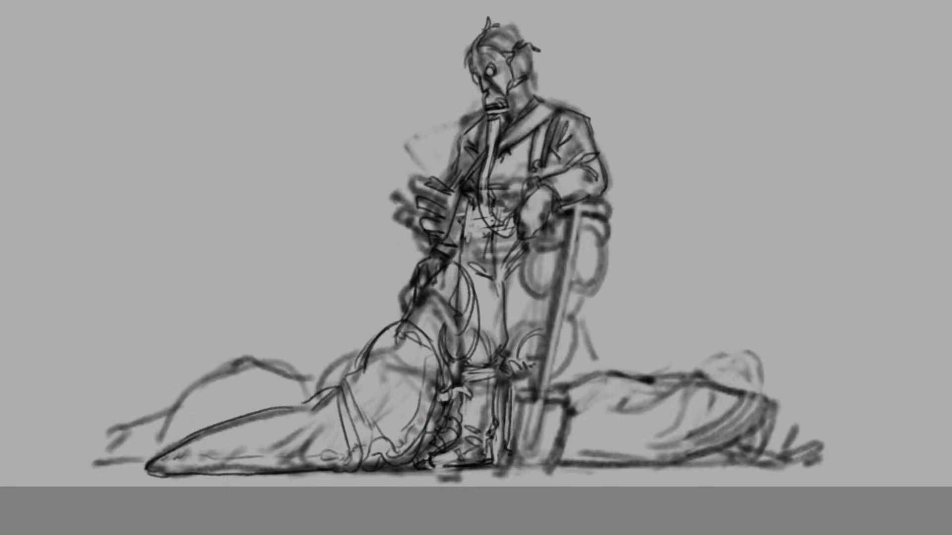
drag(373, 413, 369, 399)
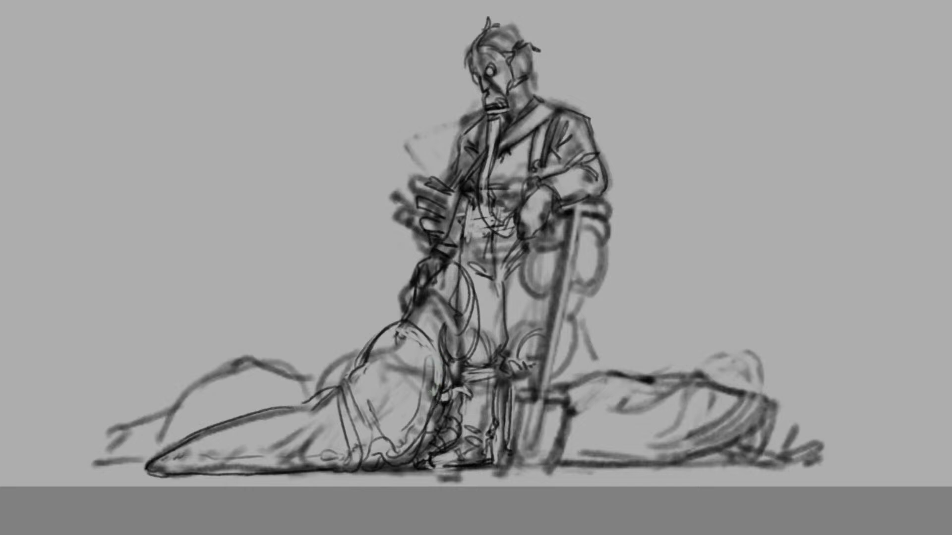
Thicken the raised slug's oval rim and shade inside it with short strokes
mouse_move(460, 347)
mouse_down()
mouse_move(452, 273)
mouse_move(467, 331)
mouse_up()
drag(460, 270, 474, 352)
drag(471, 288, 467, 362)
mouse_move(477, 316)
mouse_down()
mouse_move(467, 355)
mouse_move(452, 362)
mouse_up()
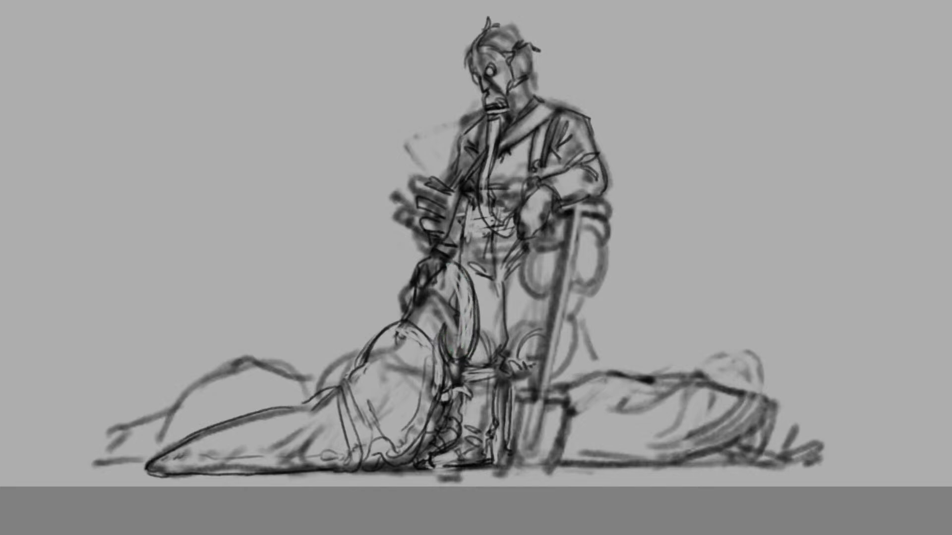
Add parallel skin folds to the front slug's neck between the raised rim and the gloved hand
drag(439, 327, 447, 349)
mouse_move(436, 314)
mouse_down()
mouse_move(446, 341)
mouse_move(440, 323)
mouse_up()
drag(422, 301, 406, 321)
drag(425, 299, 405, 317)
drag(416, 299, 403, 321)
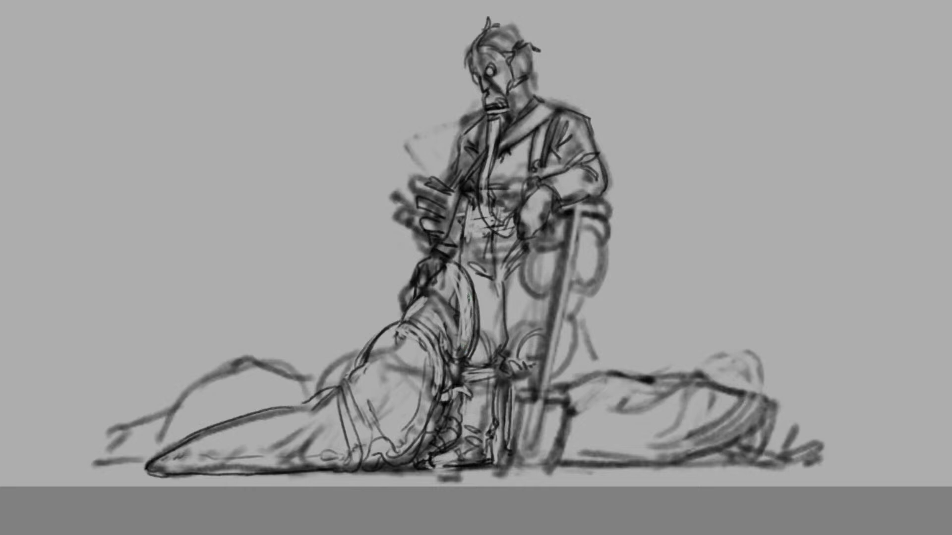
Draw inner contour lines along the raised slug's oval rim beside the handler's leg
drag(467, 286, 465, 347)
drag(449, 269, 461, 328)
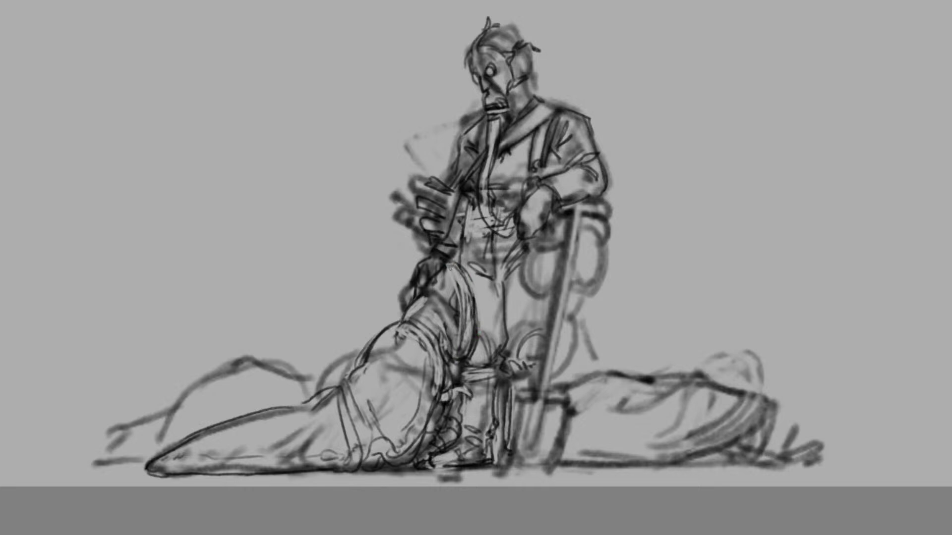
drag(457, 291, 464, 326)
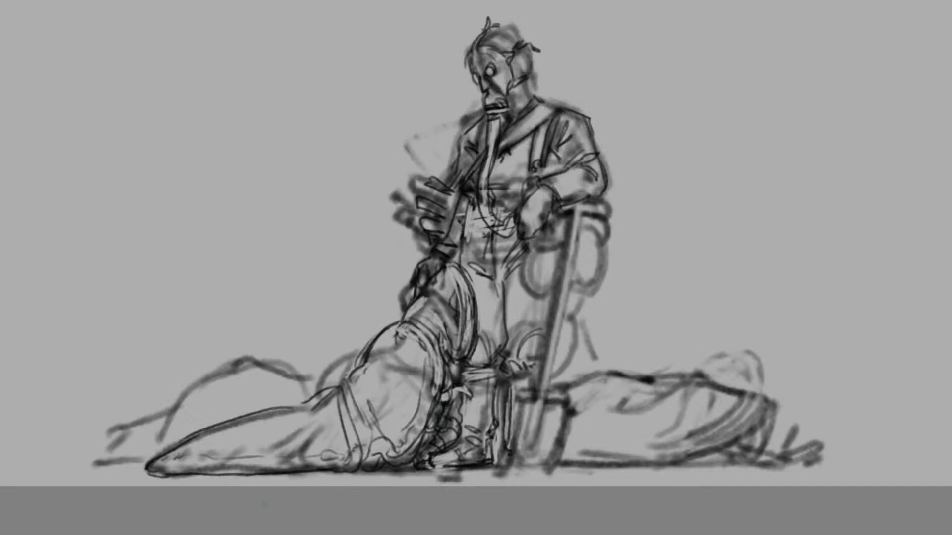
key(ctrl+minus)
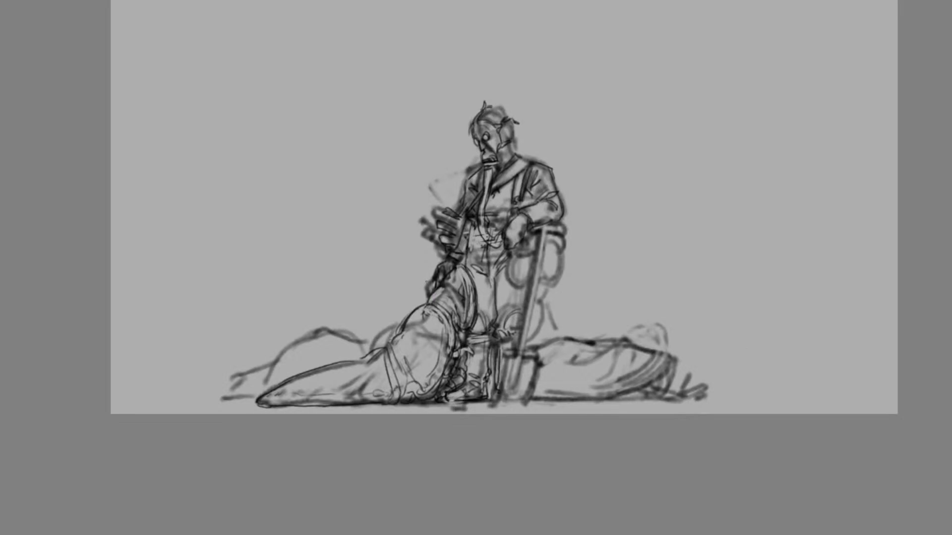
key(ctrl+plus)
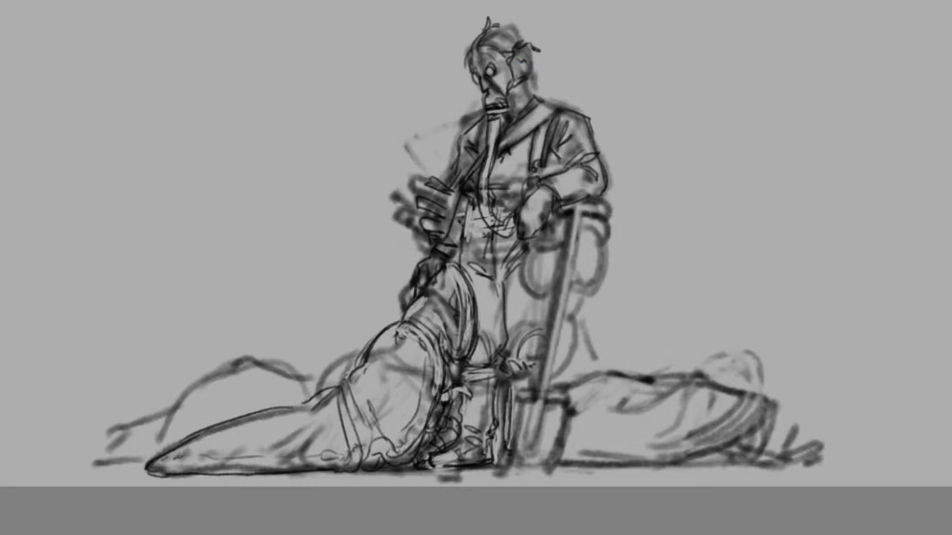
Add spiky hair tufts and ear detail to the handler's head and draw the mask strap around his jaw and neck
drag(523, 60, 523, 72)
key(ctrl+z)
drag(521, 48, 532, 77)
mouse_move(496, 28)
mouse_down()
mouse_move(523, 25)
mouse_move(521, 37)
mouse_move(535, 40)
mouse_up()
mouse_move(472, 44)
mouse_down()
mouse_move(478, 33)
mouse_move(467, 52)
mouse_up()
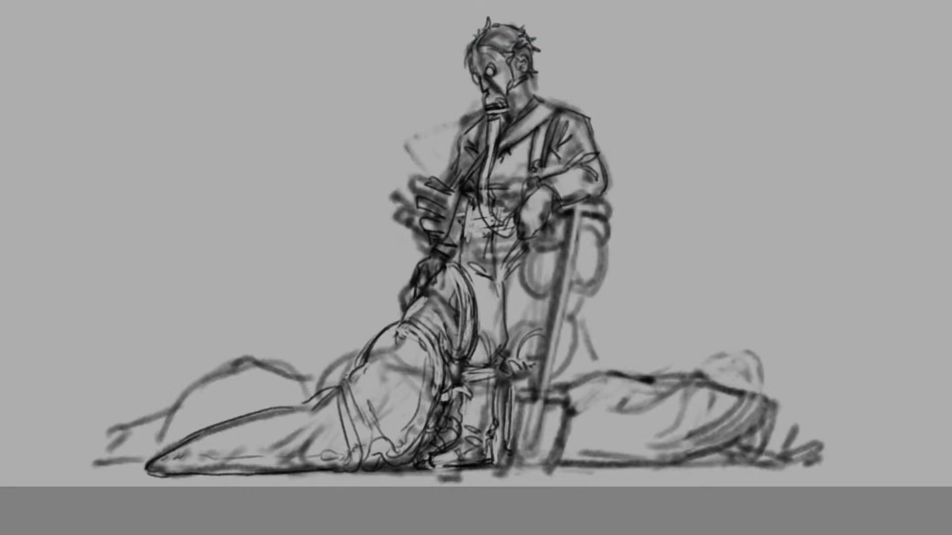
mouse_move(526, 89)
mouse_down()
mouse_move(525, 100)
mouse_move(509, 97)
mouse_up()
mouse_move(515, 83)
mouse_down()
mouse_move(530, 78)
mouse_move(491, 88)
mouse_move(500, 90)
mouse_up()
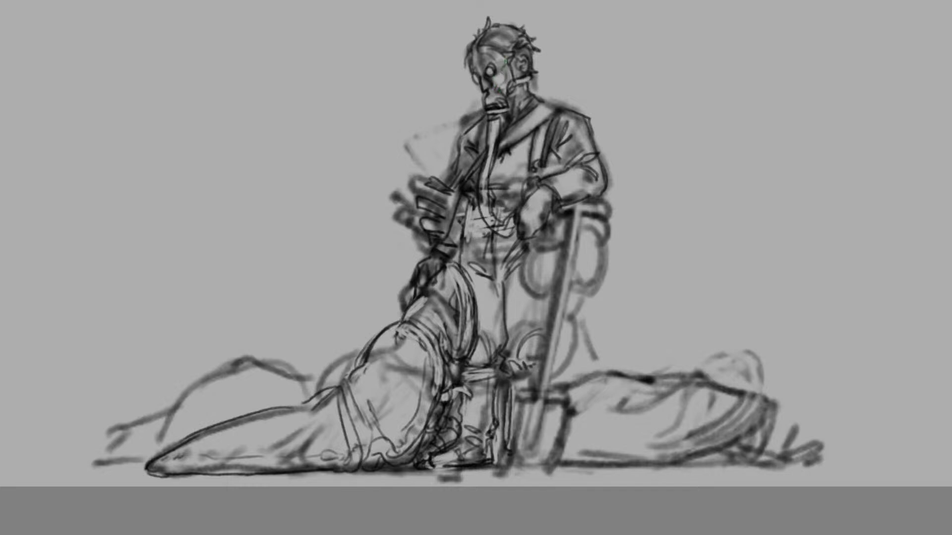
drag(505, 65, 503, 86)
Mark the front slug's side with three dark oval holes and scatter small round bumps over its body
drag(386, 381, 385, 409)
key(ctrl+z)
key(ctrl+z)
mouse_move(404, 417)
mouse_down()
mouse_move(397, 436)
mouse_move(400, 420)
mouse_up()
key(ctrl+z)
mouse_move(415, 364)
mouse_down()
mouse_move(419, 377)
mouse_move(416, 362)
mouse_move(391, 355)
mouse_move(397, 343)
mouse_move(395, 356)
mouse_move(361, 368)
mouse_up()
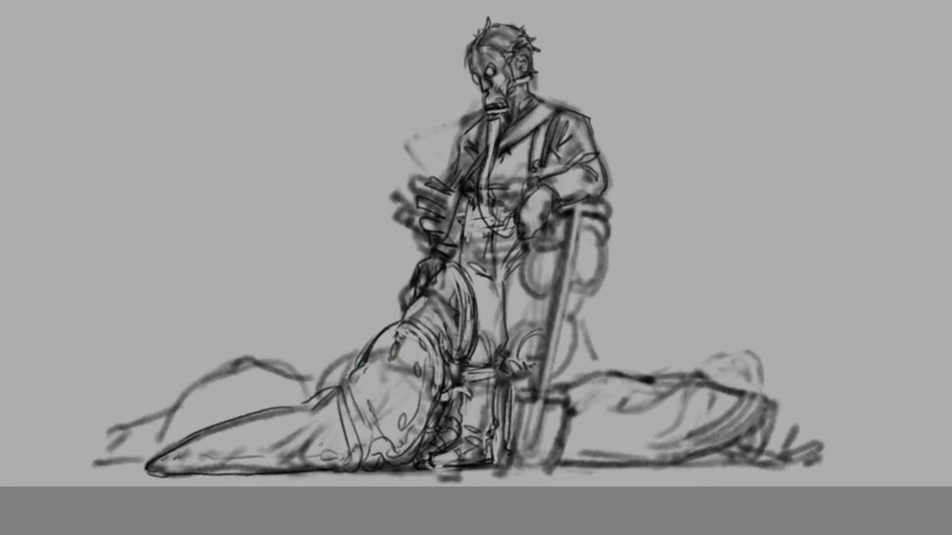
mouse_move(320, 444)
mouse_down()
mouse_move(333, 440)
mouse_move(262, 462)
mouse_up()
mouse_move(367, 387)
mouse_down()
mouse_move(372, 396)
mouse_move(403, 363)
mouse_up()
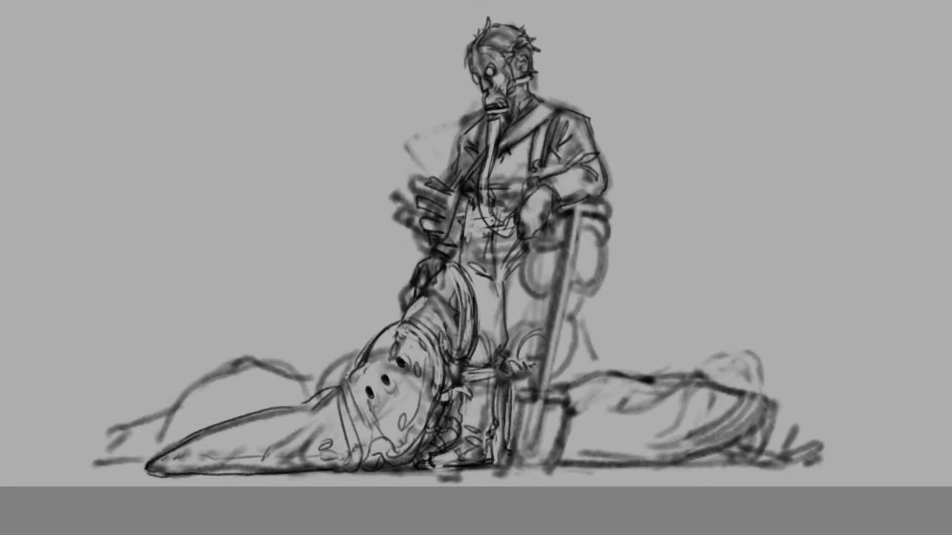
Add wrinkle lines to the front slug's lower body, vertical folds inside the raised rim, and a cuff line above the glove
drag(378, 396, 383, 427)
mouse_move(392, 393)
mouse_down()
mouse_move(399, 417)
mouse_move(401, 398)
mouse_move(406, 408)
mouse_up()
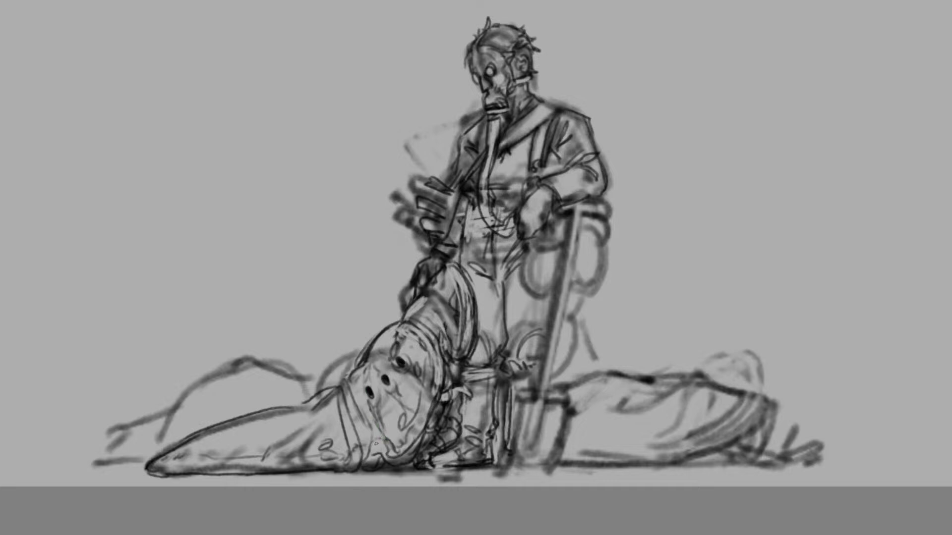
key(ctrl+z)
drag(380, 436, 364, 457)
mouse_move(448, 296)
mouse_down()
mouse_move(456, 348)
mouse_move(439, 336)
mouse_move(448, 360)
mouse_up()
drag(450, 358, 458, 363)
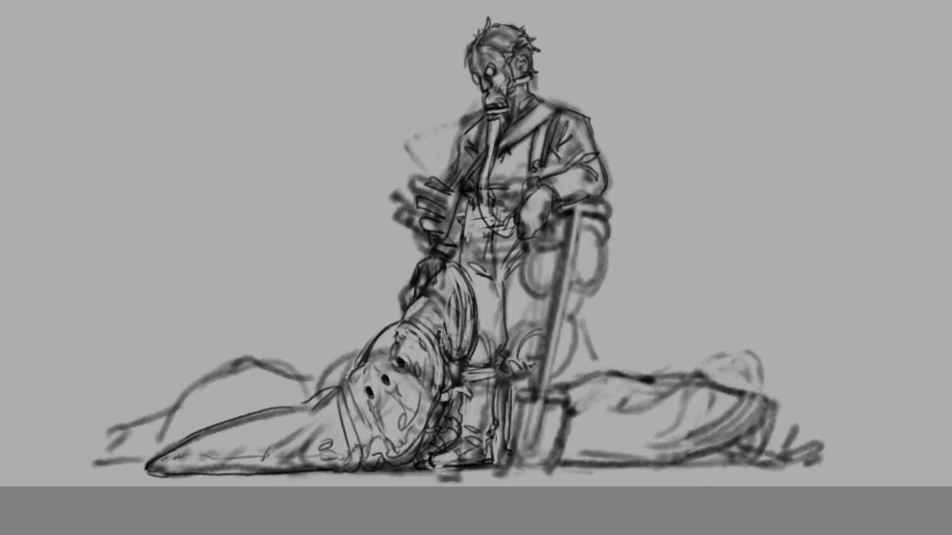
mouse_move(440, 256)
mouse_down()
mouse_move(435, 262)
mouse_move(450, 253)
mouse_up()
Check the drawing mirrored, then outline the handler's trouser leg with folds and knee creases behind the shovel
key(ctrl+minus)
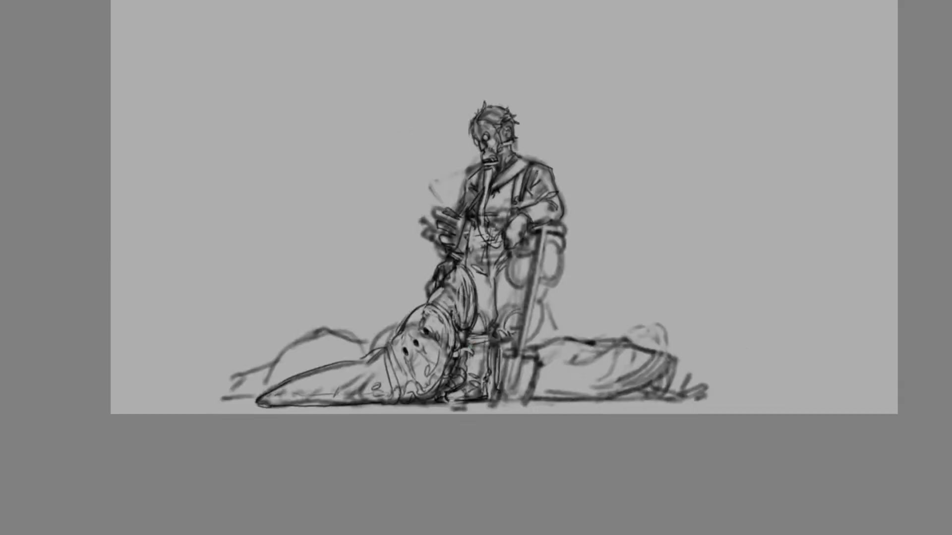
key(m)
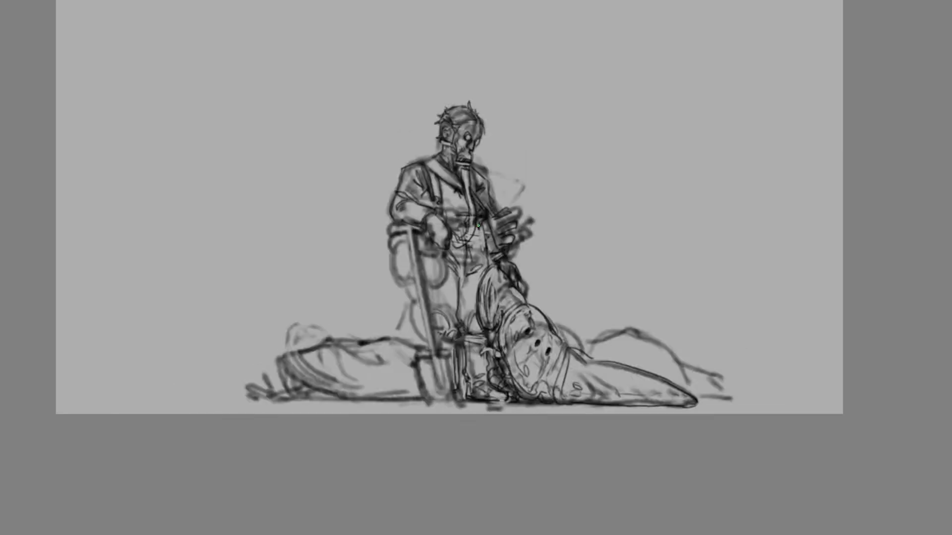
key(m)
key(m)
key(m)
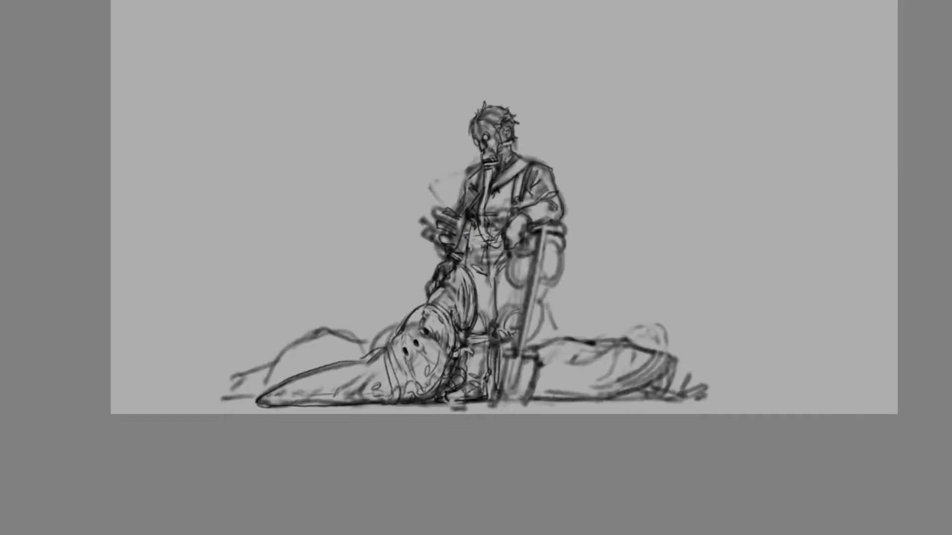
drag(495, 272, 515, 343)
key(ctrl+z)
mouse_move(496, 274)
mouse_down()
mouse_move(508, 341)
mouse_move(539, 388)
mouse_move(535, 401)
mouse_up()
key(ctrl+z)
mouse_move(529, 325)
mouse_down()
mouse_move(541, 297)
mouse_move(527, 328)
mouse_move(511, 328)
mouse_up()
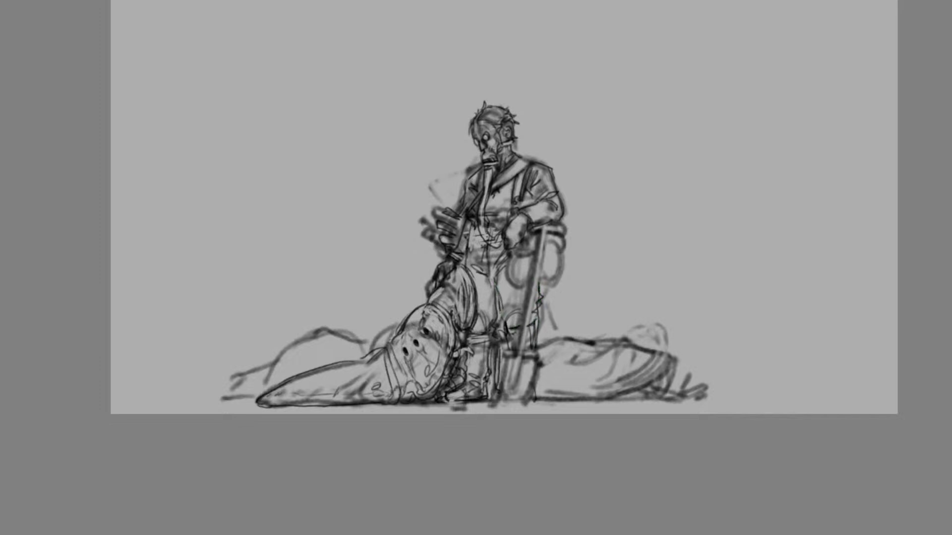
drag(502, 318, 510, 348)
drag(512, 300, 512, 312)
Darken the shovel's crossbar grip and draw straight edges down the length of its shaft
key(ctrl+plus)
mouse_move(581, 203)
mouse_down()
mouse_move(605, 204)
mouse_move(600, 218)
mouse_move(585, 212)
mouse_up()
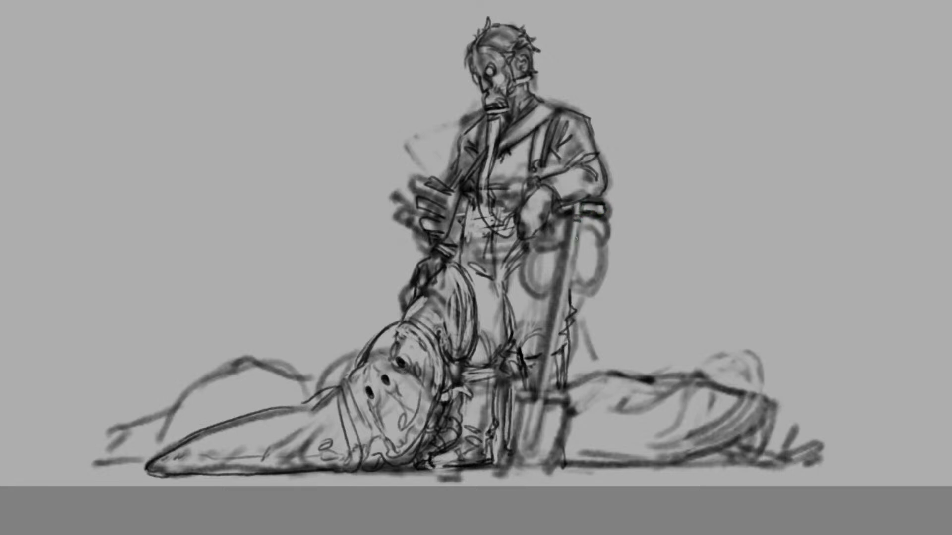
drag(585, 214, 552, 373)
drag(570, 295, 548, 389)
drag(577, 214, 554, 305)
drag(558, 299, 549, 338)
key(ctrl+z)
drag(574, 217, 541, 395)
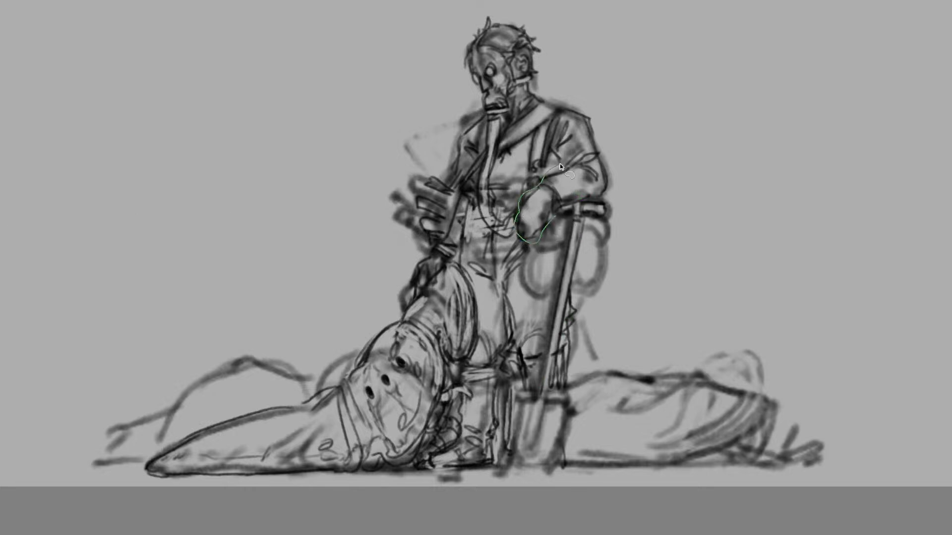
Select the handler's forearm, resting glove and shovel grip with a lasso and move them slightly lower
mouse_move(560, 166)
mouse_down()
mouse_move(612, 167)
mouse_move(613, 209)
mouse_move(590, 226)
mouse_move(563, 228)
mouse_move(535, 204)
mouse_move(534, 191)
mouse_up()
key(ctrl+t)
key(Return)
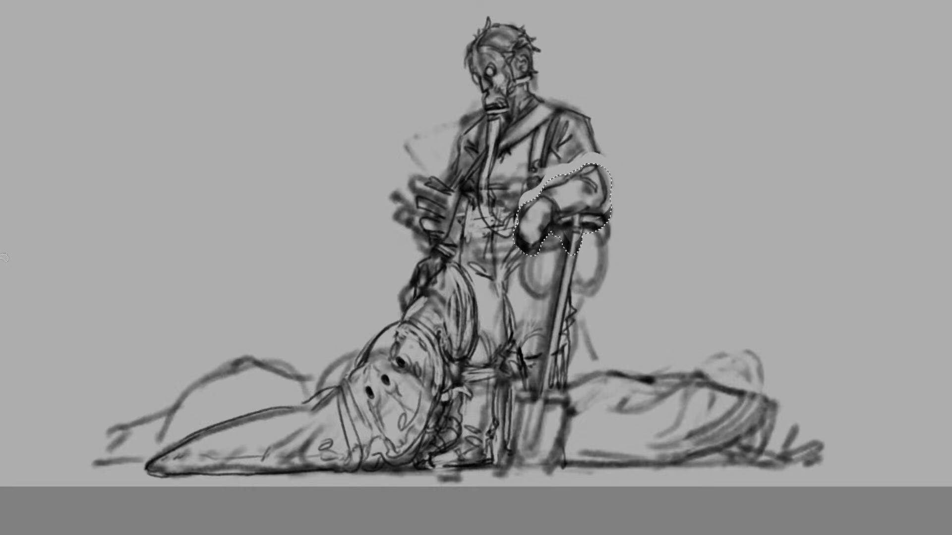
key(ctrl+d)
Redraw the sleeve and elbow contours to reconnect the lowered forearm to the upper arm
drag(594, 145, 603, 202)
mouse_move(561, 164)
mouse_down()
mouse_move(564, 177)
mouse_move(541, 180)
mouse_move(524, 203)
mouse_move(534, 198)
mouse_up()
drag(545, 187, 560, 180)
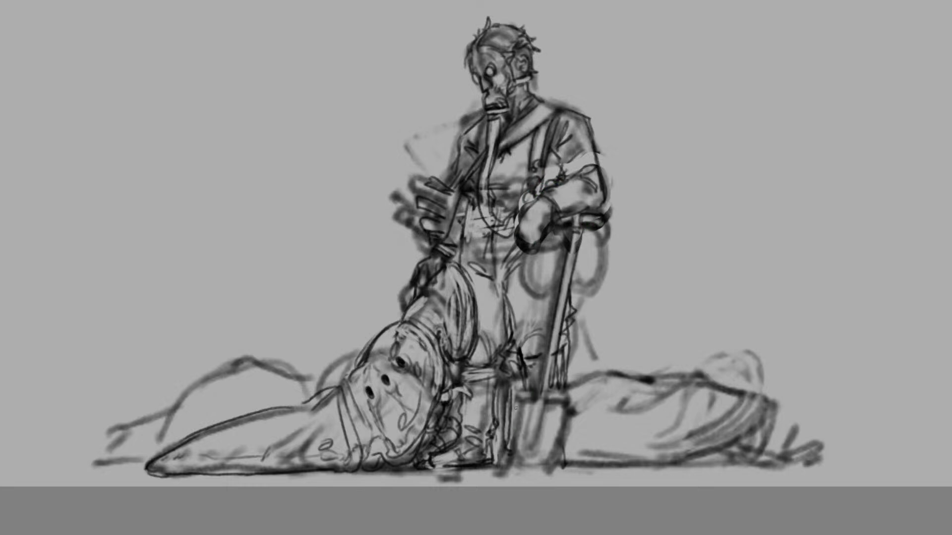
key(ctrl+z)
Outline the shovel's blade with tapering sides and an inner ridge line at the ground
drag(518, 403, 518, 458)
drag(570, 414, 542, 464)
key(ctrl+z)
drag(518, 404, 510, 458)
mouse_move(526, 408)
mouse_down()
mouse_move(512, 451)
mouse_move(525, 446)
mouse_up()
mouse_move(544, 409)
mouse_down()
mouse_move(531, 452)
mouse_move(541, 385)
mouse_move(555, 370)
mouse_move(551, 391)
mouse_move(550, 380)
mouse_move(520, 397)
mouse_move(566, 401)
mouse_move(547, 396)
mouse_move(563, 403)
mouse_move(525, 452)
mouse_move(537, 460)
mouse_up()
key(ctrl+z)
key(ctrl+z)
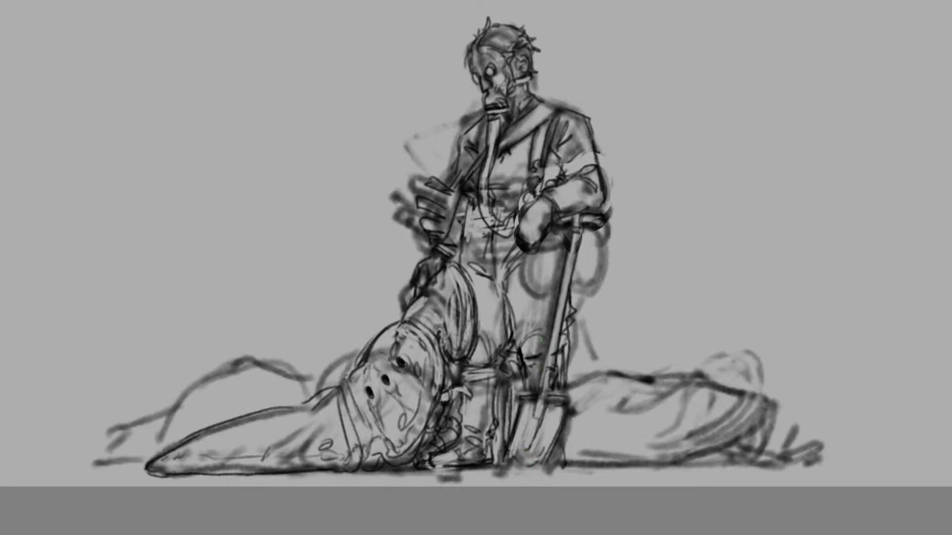
Mirror the canvas and touch up the handler's knee, sleeve and torso with short detail strokes
mouse_move(527, 359)
mouse_down()
mouse_move(538, 357)
mouse_move(558, 384)
mouse_move(528, 364)
mouse_up()
mouse_move(524, 362)
mouse_down()
mouse_move(517, 349)
mouse_move(535, 368)
mouse_up()
key(m)
key(m)
key(m)
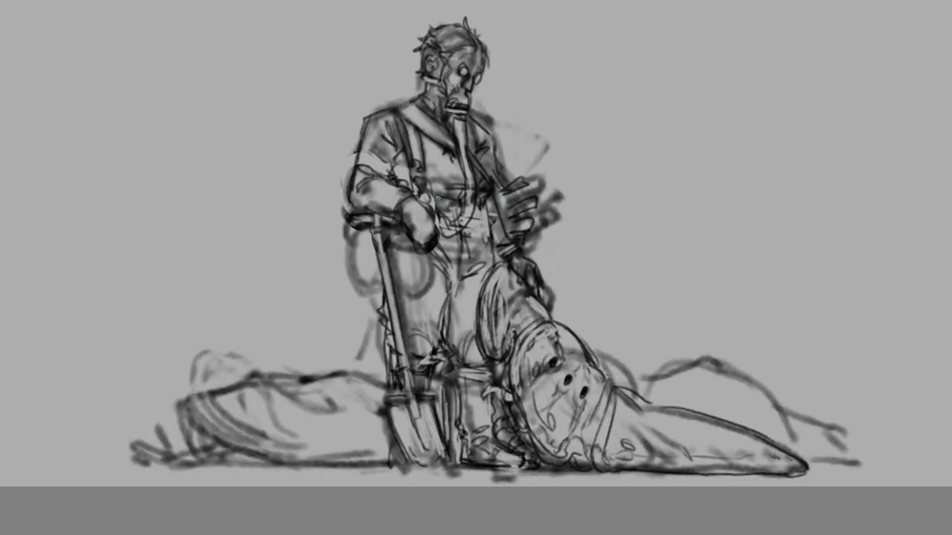
mouse_move(438, 198)
mouse_down()
mouse_move(453, 202)
mouse_move(448, 188)
mouse_move(414, 183)
mouse_up()
key(ctrl+minus)
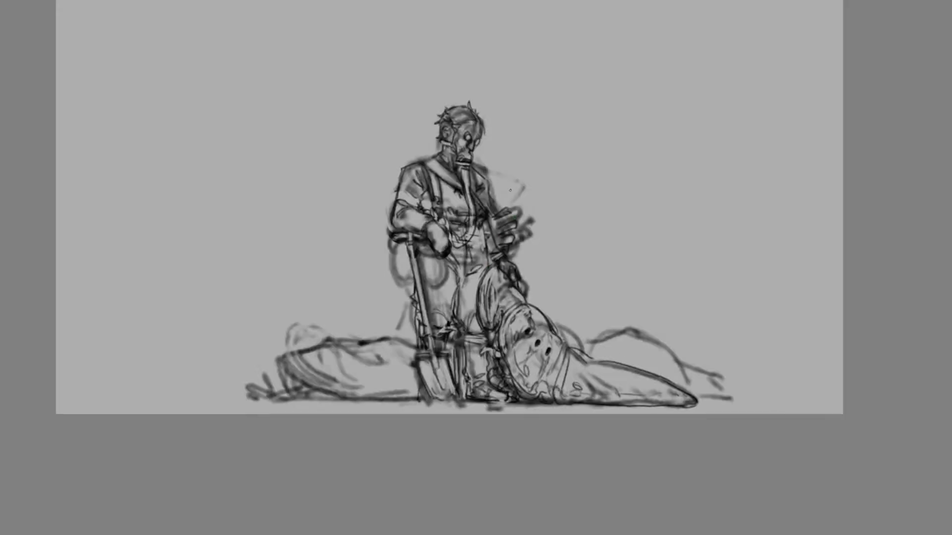
key(ctrl+plus)
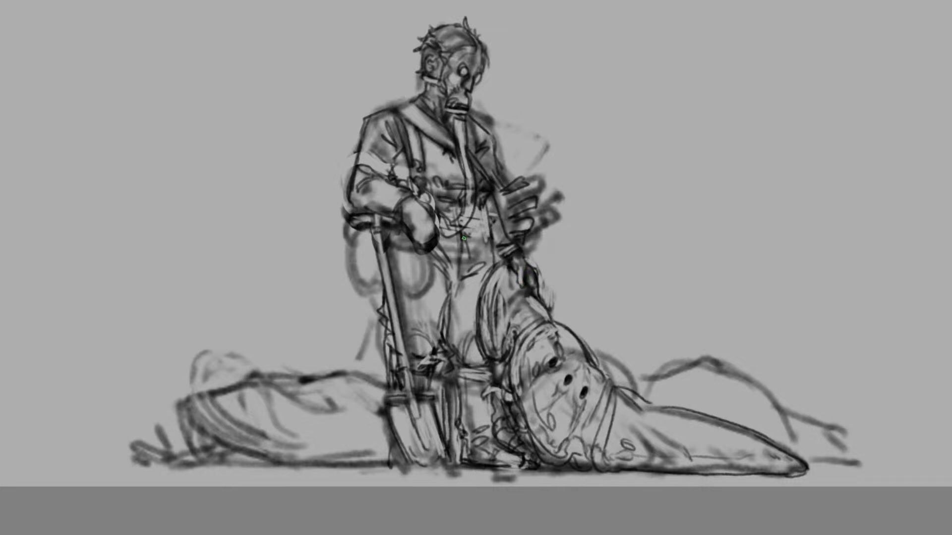
mouse_move(439, 228)
mouse_down()
mouse_move(455, 233)
mouse_move(440, 238)
mouse_move(478, 248)
mouse_move(434, 223)
mouse_move(420, 235)
mouse_move(437, 240)
mouse_up()
key(ctrl+z)
Sketch a shelving rack's uprights and horizontal shelves in the empty background beyond the shovel
key(ctrl+minus)
mouse_move(236, 163)
mouse_down()
mouse_move(284, 167)
mouse_move(277, 208)
mouse_up()
mouse_move(280, 171)
mouse_down()
mouse_move(282, 202)
mouse_move(237, 194)
mouse_move(276, 201)
mouse_up()
mouse_move(233, 167)
mouse_down()
mouse_move(233, 195)
mouse_move(244, 188)
mouse_move(233, 95)
mouse_move(233, 154)
mouse_up()
drag(242, 116, 242, 157)
mouse_move(241, 158)
mouse_down()
mouse_move(277, 151)
mouse_move(245, 138)
mouse_up()
mouse_move(245, 137)
mouse_down()
mouse_move(281, 144)
mouse_move(281, 162)
mouse_up()
drag(272, 149, 274, 162)
drag(278, 143, 273, 97)
mouse_move(282, 145)
mouse_down()
mouse_move(284, 155)
mouse_move(307, 145)
mouse_up()
drag(281, 138, 316, 140)
Extend the rack with a double outer post, a second column of compartments and a small box shape inside
drag(308, 99, 316, 144)
drag(316, 144, 318, 206)
drag(317, 203, 320, 219)
drag(317, 159, 323, 216)
drag(304, 195, 310, 200)
drag(285, 196, 316, 204)
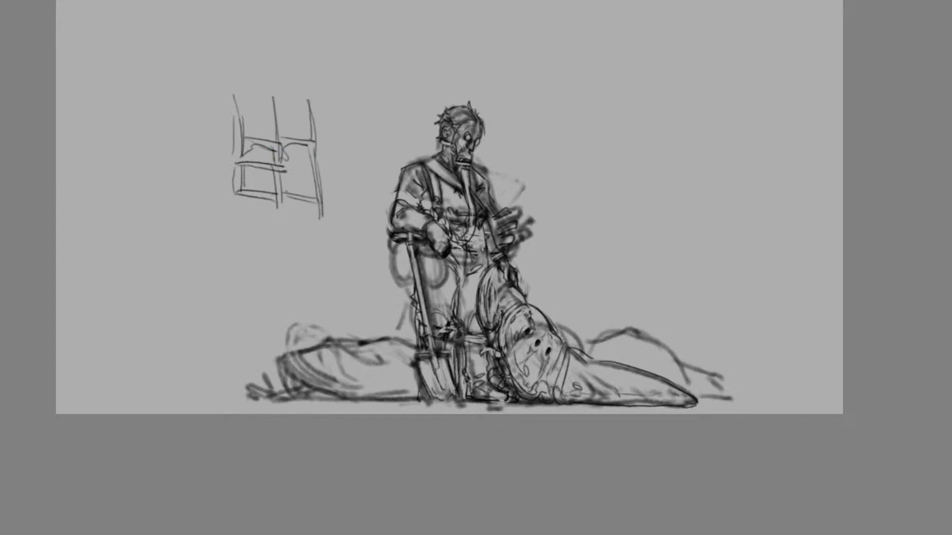
mouse_move(280, 170)
mouse_down()
mouse_move(312, 180)
mouse_move(286, 165)
mouse_move(309, 182)
mouse_move(314, 200)
mouse_up()
mouse_move(312, 166)
mouse_down()
mouse_move(308, 141)
mouse_move(311, 228)
mouse_move(281, 221)
mouse_move(285, 209)
mouse_move(281, 221)
mouse_move(312, 209)
mouse_up()
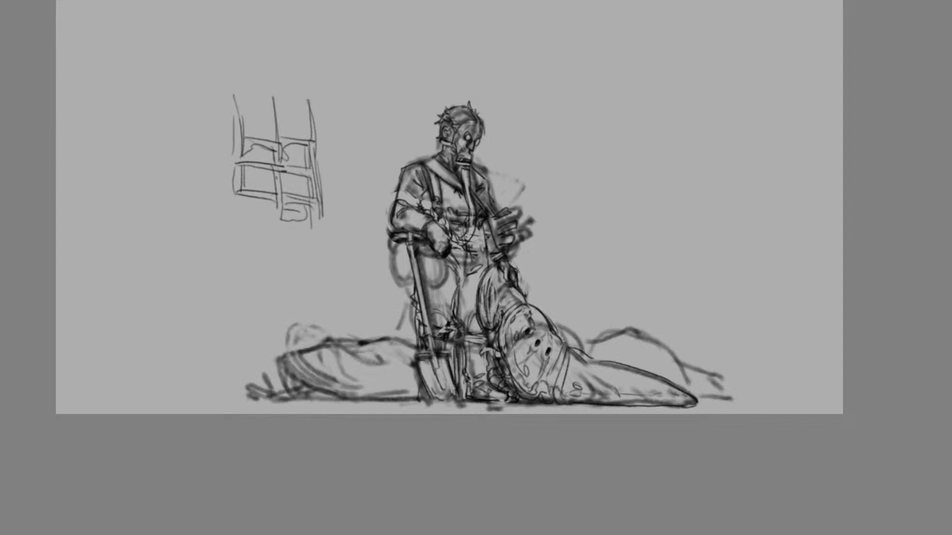
Add a lower bay with tall posts and a rounded object on its shelf beside the existing rack
drag(234, 115, 239, 232)
mouse_move(233, 185)
mouse_down()
mouse_move(243, 244)
mouse_move(252, 240)
mouse_up()
mouse_move(228, 200)
mouse_down()
mouse_move(204, 206)
mouse_move(230, 210)
mouse_move(208, 216)
mouse_move(229, 199)
mouse_move(180, 216)
mouse_move(229, 200)
mouse_move(200, 195)
mouse_move(224, 225)
mouse_move(228, 198)
mouse_move(236, 206)
mouse_up()
drag(183, 85, 199, 242)
mouse_move(193, 127)
mouse_down()
mouse_move(201, 271)
mouse_move(202, 231)
mouse_up()
drag(202, 221, 231, 221)
mouse_move(241, 229)
mouse_down()
mouse_move(199, 228)
mouse_move(207, 249)
mouse_up()
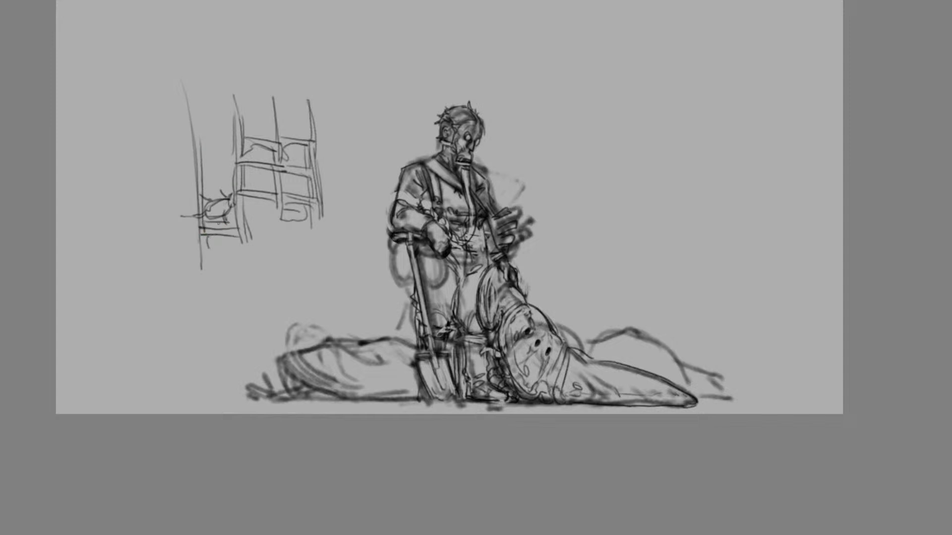
mouse_move(324, 129)
mouse_down()
mouse_move(319, 151)
mouse_move(321, 134)
mouse_up()
key(ctrl+z)
Sketch two small mushroom-like forms with curved stalks in the empty background above the front slug
mouse_move(581, 169)
mouse_down()
mouse_move(602, 173)
mouse_move(609, 201)
mouse_move(585, 168)
mouse_move(584, 179)
mouse_up()
mouse_move(668, 178)
mouse_down()
mouse_move(650, 170)
mouse_move(630, 210)
mouse_up()
mouse_move(633, 210)
mouse_down()
mouse_move(647, 183)
mouse_move(662, 193)
mouse_move(649, 172)
mouse_move(628, 203)
mouse_up()
mouse_move(600, 173)
mouse_down()
mouse_move(591, 204)
mouse_move(608, 208)
mouse_up()
Try a second pair of curved stalk forms beneath the two mushroom-like shapes
mouse_move(607, 208)
mouse_down()
mouse_move(609, 227)
mouse_move(601, 216)
mouse_up()
mouse_move(602, 217)
mouse_down()
mouse_move(597, 207)
mouse_move(654, 214)
mouse_move(628, 234)
mouse_move(647, 213)
mouse_move(642, 241)
mouse_up()
mouse_move(634, 226)
mouse_down()
mouse_move(642, 243)
mouse_move(655, 227)
mouse_up()
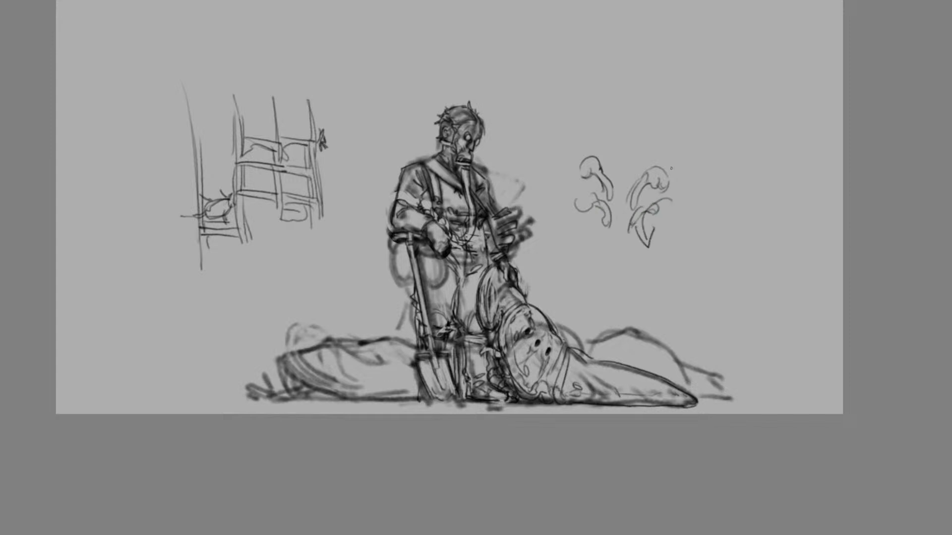
mouse_move(671, 155)
mouse_down()
mouse_move(642, 206)
mouse_move(650, 206)
mouse_up()
key(ctrl+z)
key(ctrl+z)
key(ctrl+z)
key(ctrl+z)
key(ctrl+z)
key(ctrl+z)
key(ctrl+z)
key(ctrl+z)
key(ctrl+z)
key(ctrl+z)
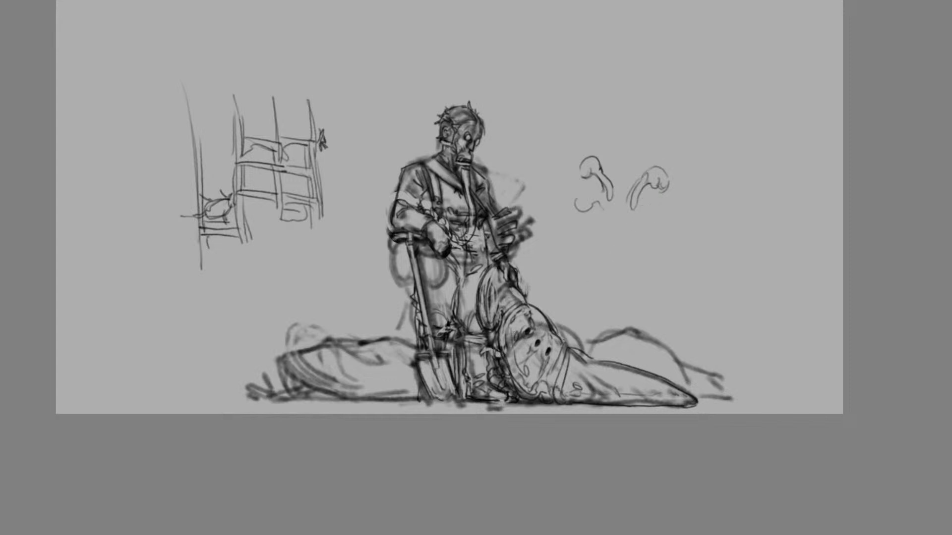
key(ctrl+z)
key(ctrl+z)
key(ctrl+z)
Draw ragged frill lines along the front slug's rim where it meets the handler's boot
key(ctrl+plus)
mouse_move(497, 388)
mouse_down()
mouse_move(487, 386)
mouse_move(510, 386)
mouse_move(510, 394)
mouse_move(501, 386)
mouse_move(501, 414)
mouse_move(498, 379)
mouse_move(502, 424)
mouse_move(523, 433)
mouse_up()
drag(513, 347, 520, 424)
drag(510, 370, 530, 447)
mouse_move(520, 395)
mouse_down()
mouse_move(538, 436)
mouse_move(528, 385)
mouse_move(525, 419)
mouse_up()
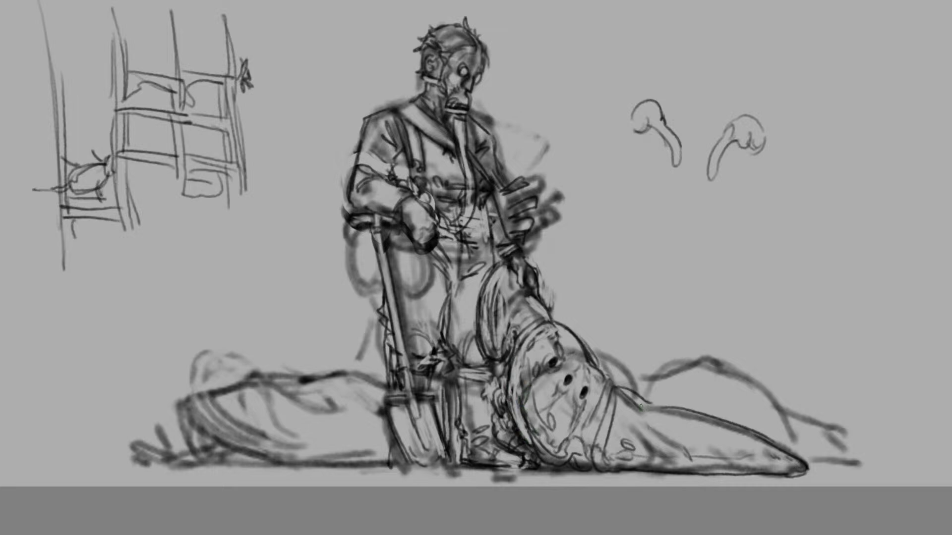
Lengthen the front slug's tail into a blunt rounded tip and add skin folds and bristles along its neck and body
mouse_move(641, 407)
mouse_down()
mouse_move(786, 441)
mouse_move(831, 470)
mouse_move(788, 479)
mouse_up()
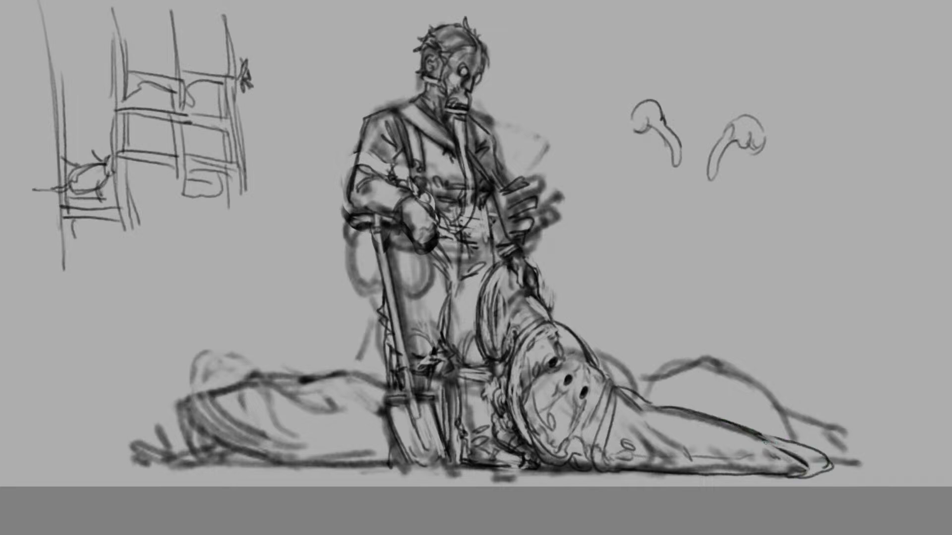
drag(766, 443, 823, 470)
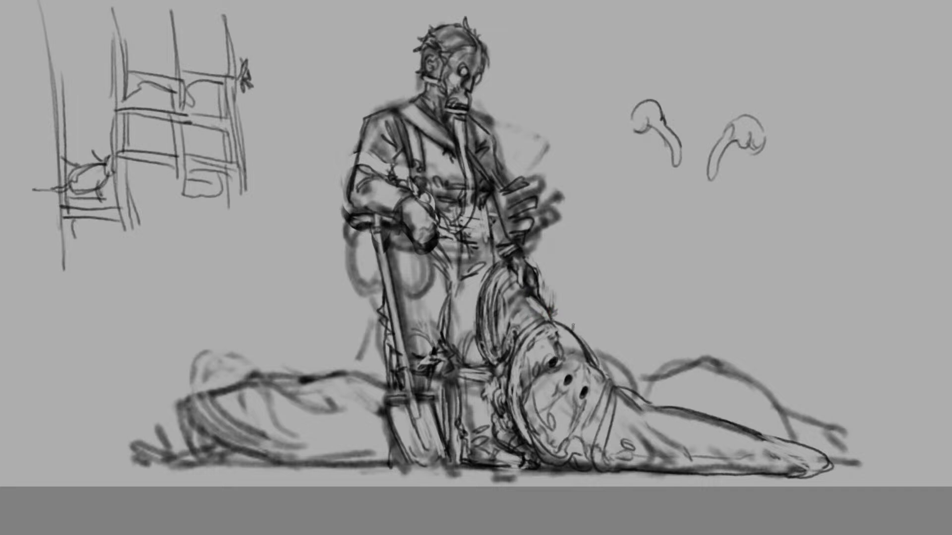
drag(590, 364, 599, 370)
mouse_move(596, 436)
mouse_down()
mouse_move(588, 418)
mouse_move(612, 424)
mouse_move(617, 395)
mouse_move(650, 455)
mouse_move(682, 458)
mouse_up()
drag(740, 459, 743, 464)
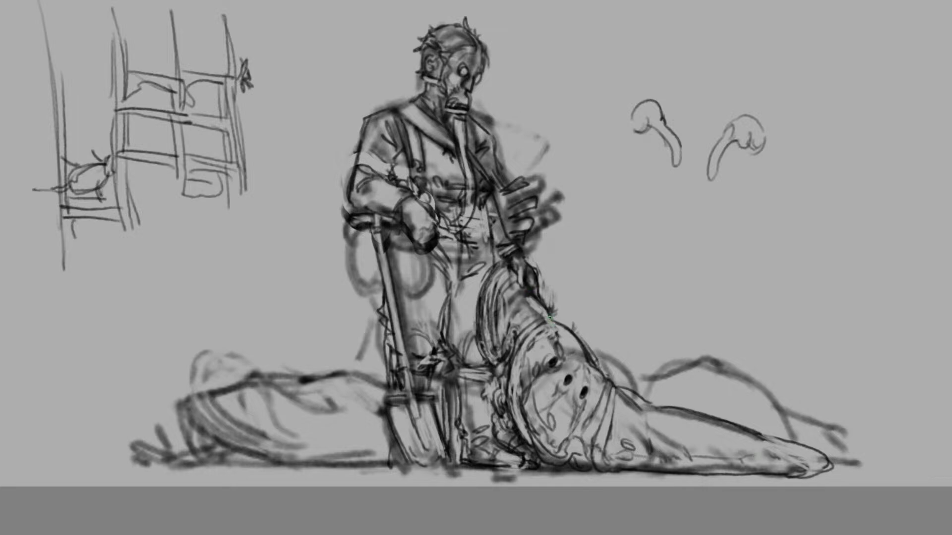
drag(550, 318, 556, 334)
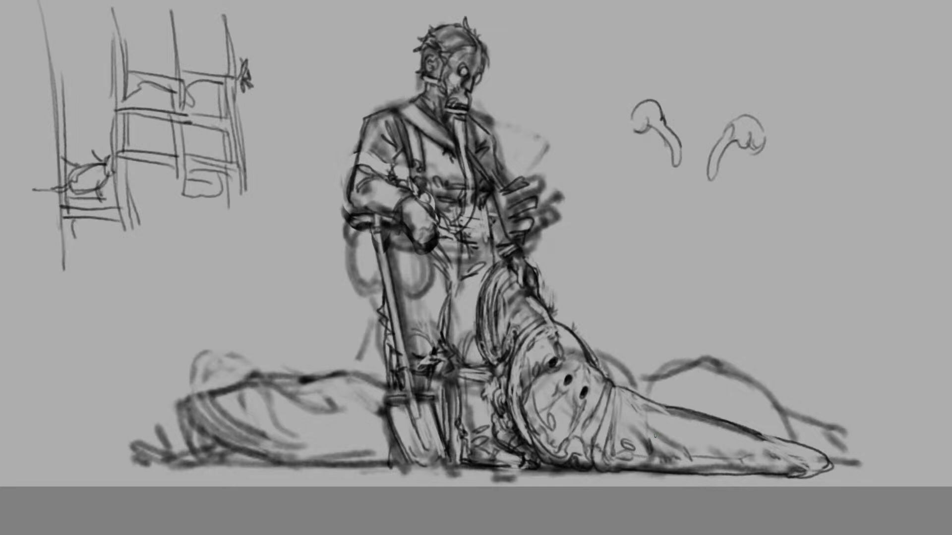
Lighten the shovel's grip and upper shaft to separate them from the handler's leg
mouse_move(360, 216)
mouse_down()
mouse_move(350, 218)
mouse_move(368, 215)
mouse_up()
drag(381, 219, 399, 346)
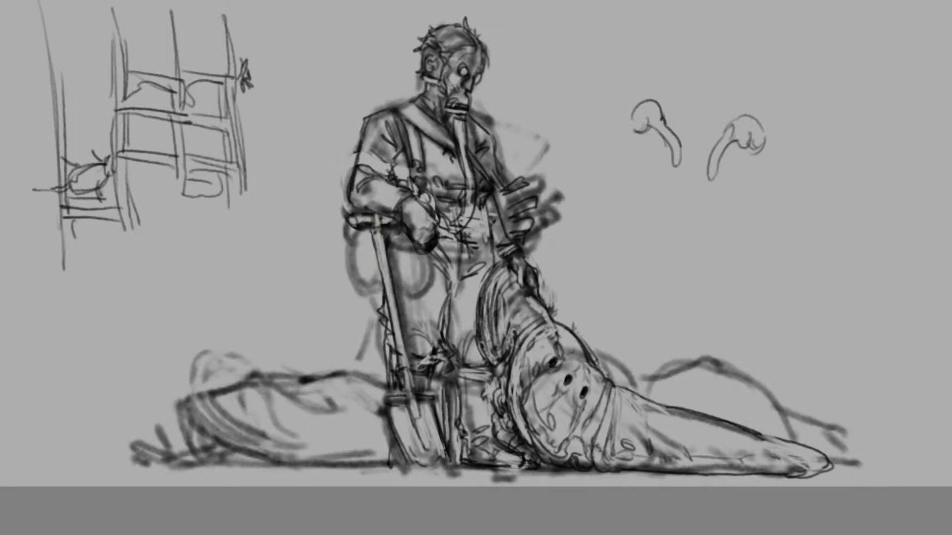
Try to redraw the edges of the shovel's shaft between the glove and the knee
drag(390, 283, 398, 350)
drag(379, 265, 396, 350)
key(ctrl+z)
mouse_move(389, 312)
mouse_down()
mouse_move(398, 364)
mouse_move(380, 283)
mouse_up()
key(ctrl+z)
key(ctrl+z)
mouse_move(395, 356)
mouse_down()
mouse_move(372, 232)
mouse_move(383, 286)
mouse_up()
key(ctrl+z)
Clean up the shovel's shaft edges from the grip down to the blade and define its socket
drag(373, 238, 384, 299)
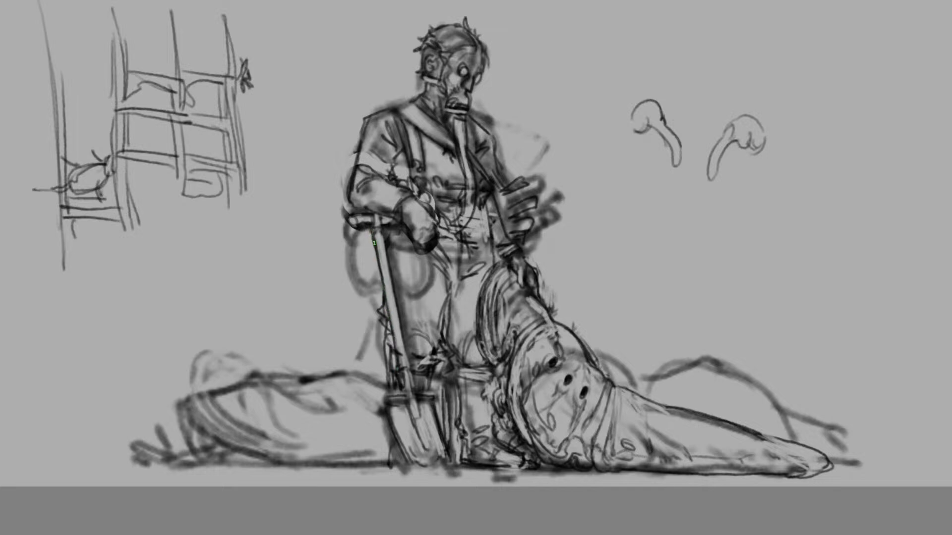
drag(371, 241, 412, 401)
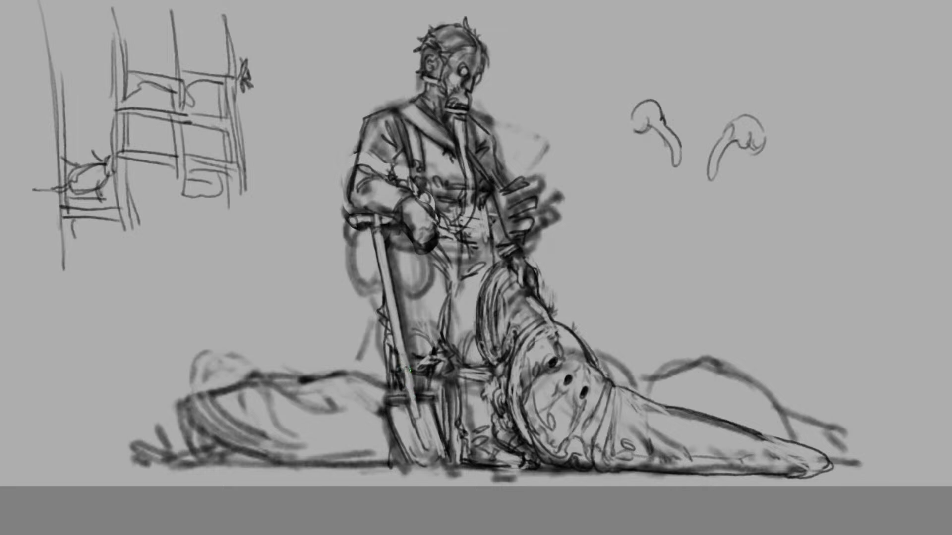
mouse_move(409, 368)
mouse_down()
mouse_move(415, 399)
mouse_move(403, 376)
mouse_move(409, 392)
mouse_up()
mouse_move(405, 339)
mouse_down()
mouse_move(420, 441)
mouse_move(420, 424)
mouse_up()
key(ctrl+z)
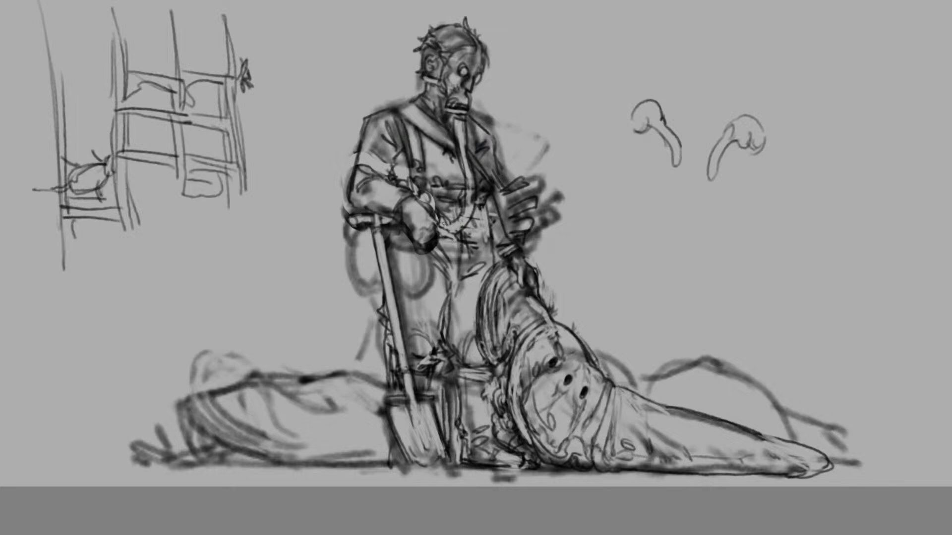
Redraw the hand resting on the shovel grip with separate fingers and knuckle shading
drag(449, 224, 453, 227)
mouse_move(440, 227)
mouse_down()
mouse_move(454, 235)
mouse_move(445, 242)
mouse_move(453, 248)
mouse_move(441, 232)
mouse_move(452, 246)
mouse_move(441, 250)
mouse_move(407, 238)
mouse_move(452, 260)
mouse_move(442, 241)
mouse_move(431, 257)
mouse_move(436, 224)
mouse_move(420, 209)
mouse_up()
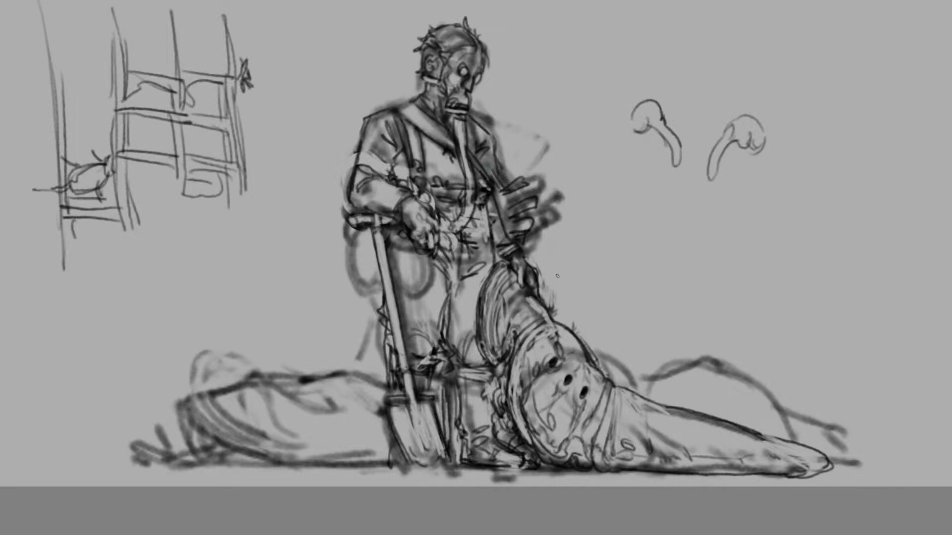
key(ctrl+minus)
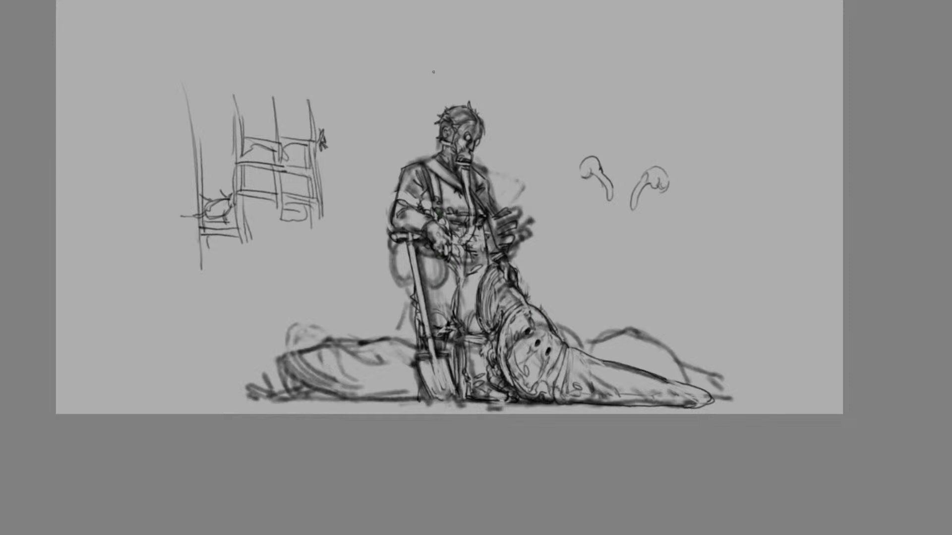
Select the handler's head, scale it down slightly and set it lower on the neck
key(m)
key(m)
key(ctrl+plus)
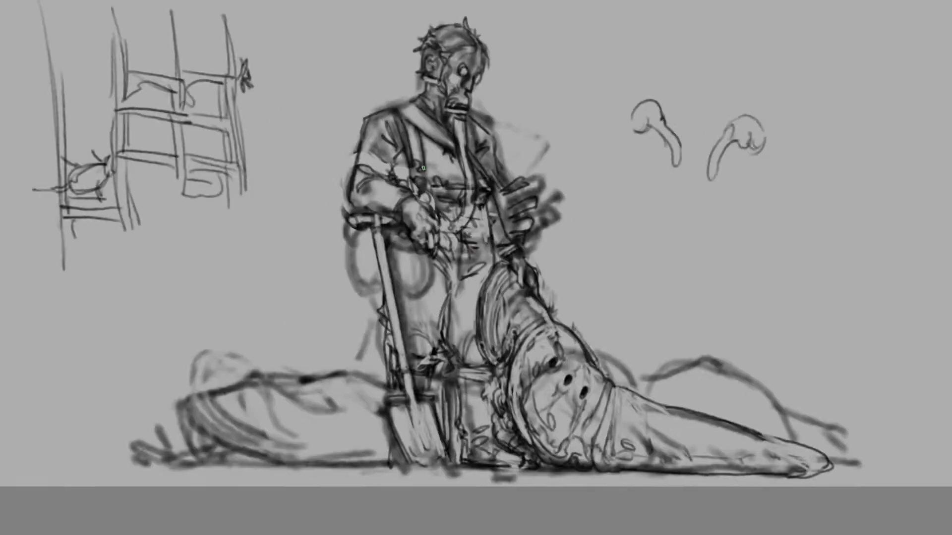
scroll(475, 268, up, 3)
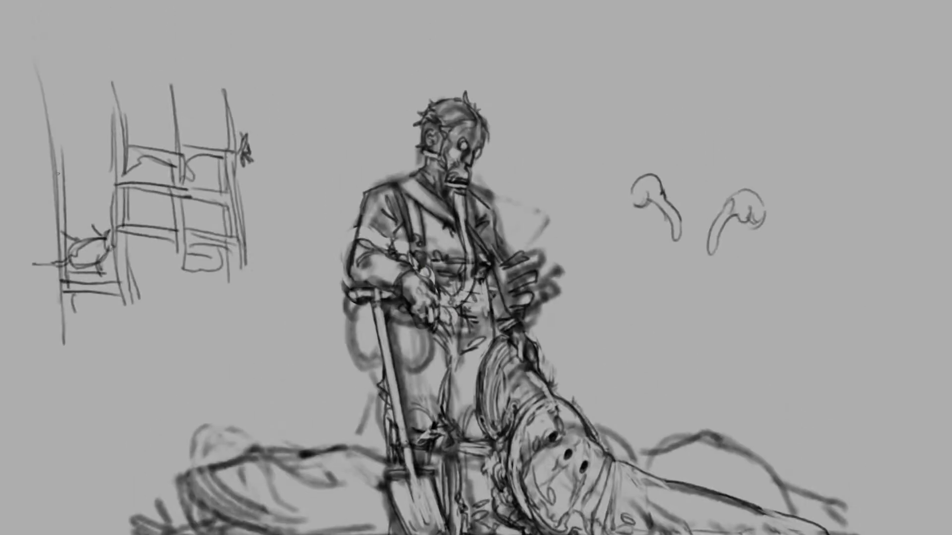
mouse_move(483, 161)
mouse_down()
mouse_move(469, 195)
mouse_move(436, 179)
mouse_move(455, 70)
mouse_move(491, 114)
mouse_up()
key(ctrl+t)
drag(397, 66, 409, 83)
drag(429, 120, 425, 121)
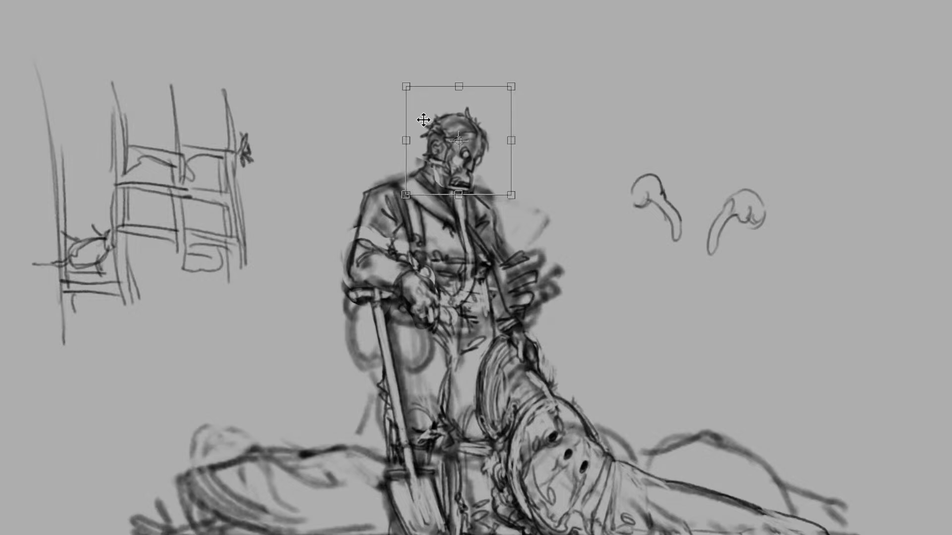
key(Return)
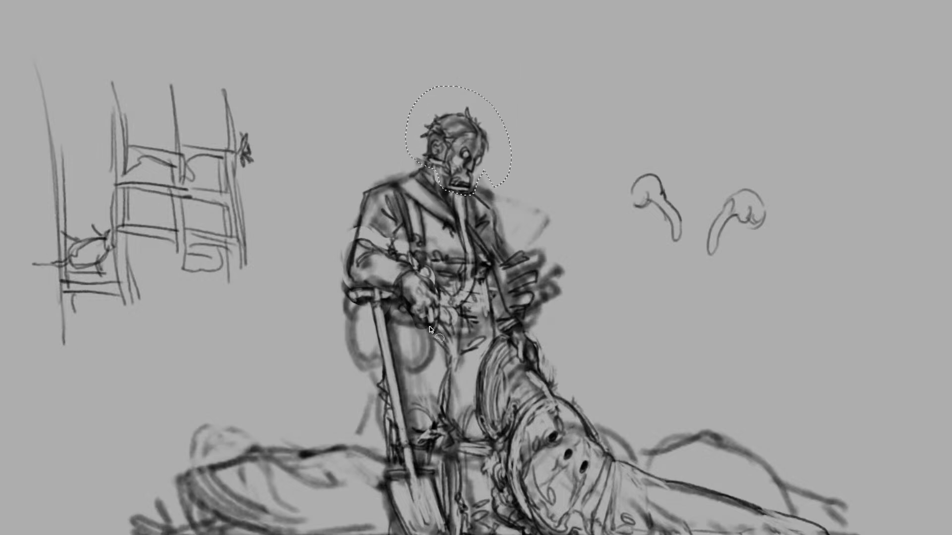
Shrink the hand on the shovel grip slightly and add a pale curved edge beneath it
mouse_move(433, 330)
mouse_down()
mouse_move(399, 305)
mouse_move(419, 279)
mouse_move(441, 314)
mouse_move(433, 330)
mouse_up()
key(ctrl+t)
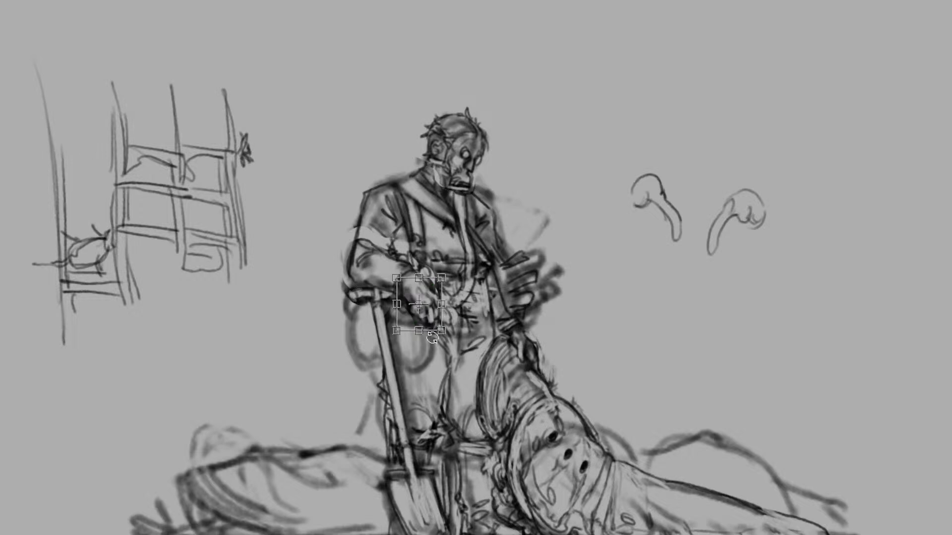
drag(441, 331, 437, 323)
key(ctrl+minus)
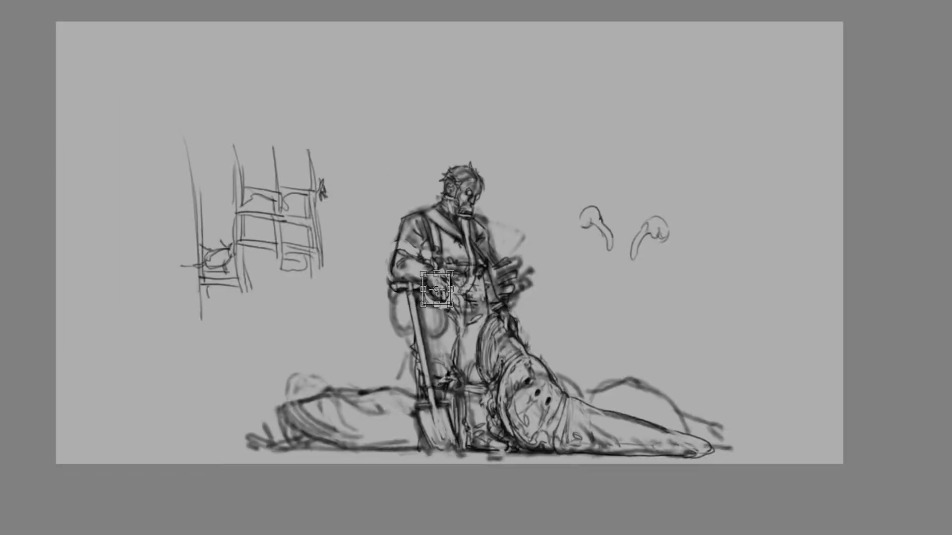
key(Return)
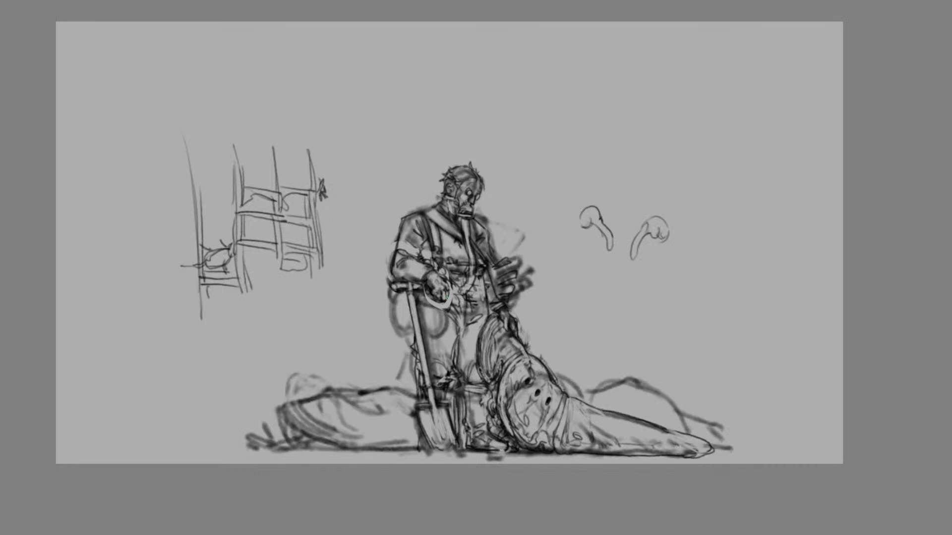
mouse_move(447, 298)
mouse_down()
mouse_move(449, 311)
mouse_move(442, 302)
mouse_up()
scroll(508, 333, down, 6)
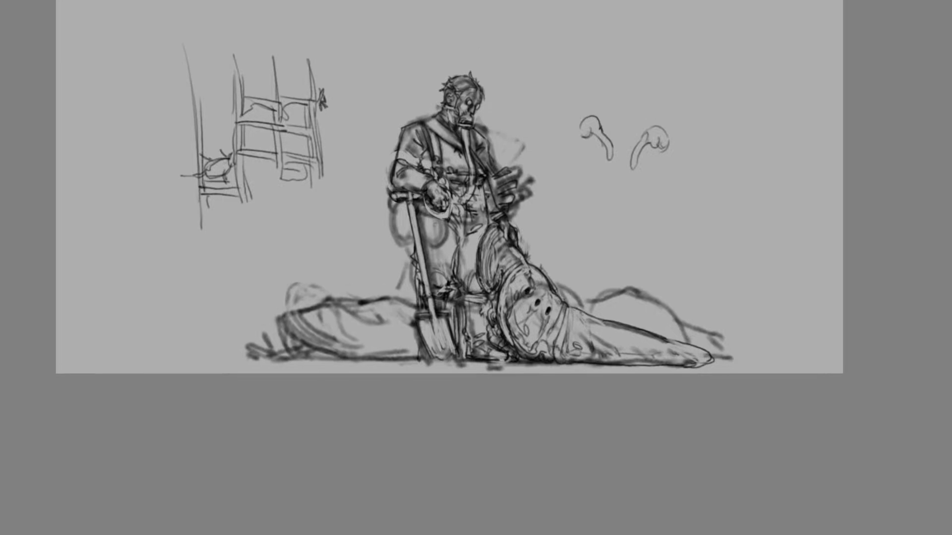
Refine the contour of the front slug's neck and back below the handler's hand and add short bristles
scroll(509, 333, up, 1)
key(ctrl+plus)
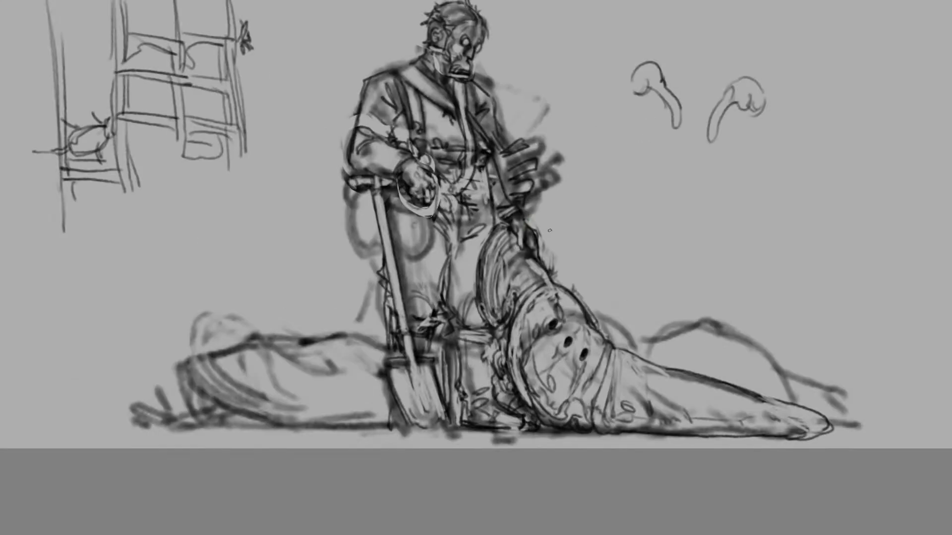
drag(523, 255, 547, 272)
drag(541, 266, 552, 283)
mouse_move(535, 276)
mouse_down()
mouse_move(549, 294)
mouse_move(560, 290)
mouse_up()
mouse_move(561, 289)
mouse_down()
mouse_move(594, 341)
mouse_move(614, 350)
mouse_up()
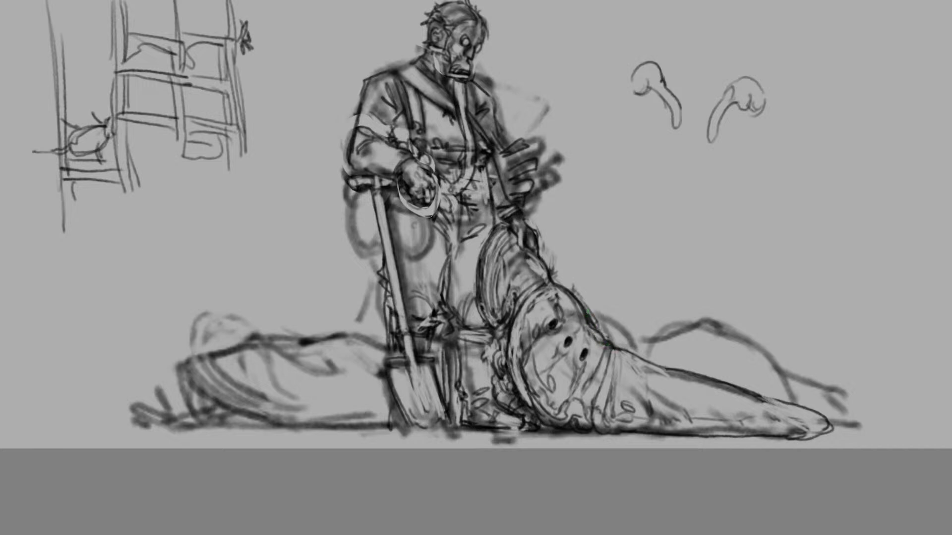
drag(588, 308, 601, 298)
key(ctrl+minus)
key(ctrl+plus)
Draw concentric coil lines inside the two rounded shapes hanging at the handler's hip
mouse_move(353, 206)
mouse_down()
mouse_move(366, 249)
mouse_move(372, 222)
mouse_move(365, 249)
mouse_move(357, 243)
mouse_move(371, 240)
mouse_move(360, 232)
mouse_move(377, 254)
mouse_move(359, 199)
mouse_up()
drag(363, 247, 376, 252)
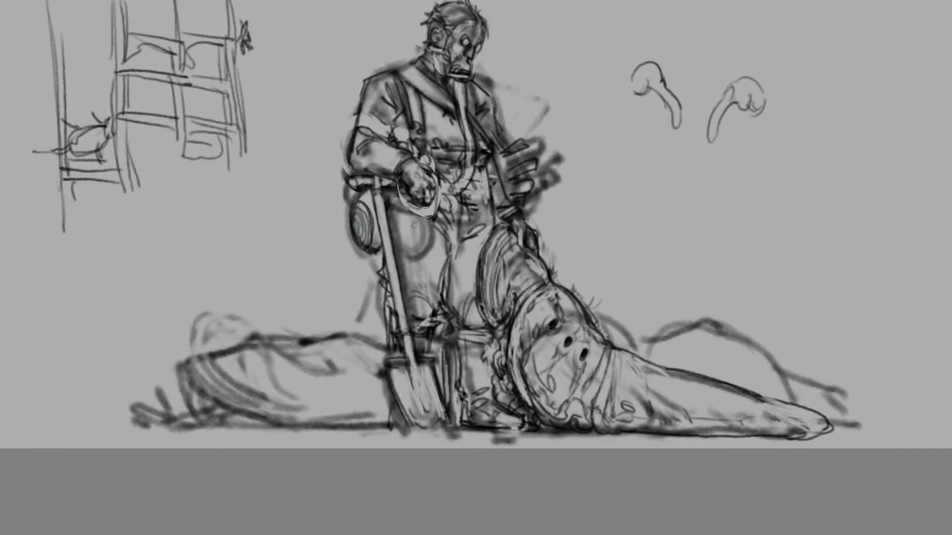
drag(408, 209, 390, 248)
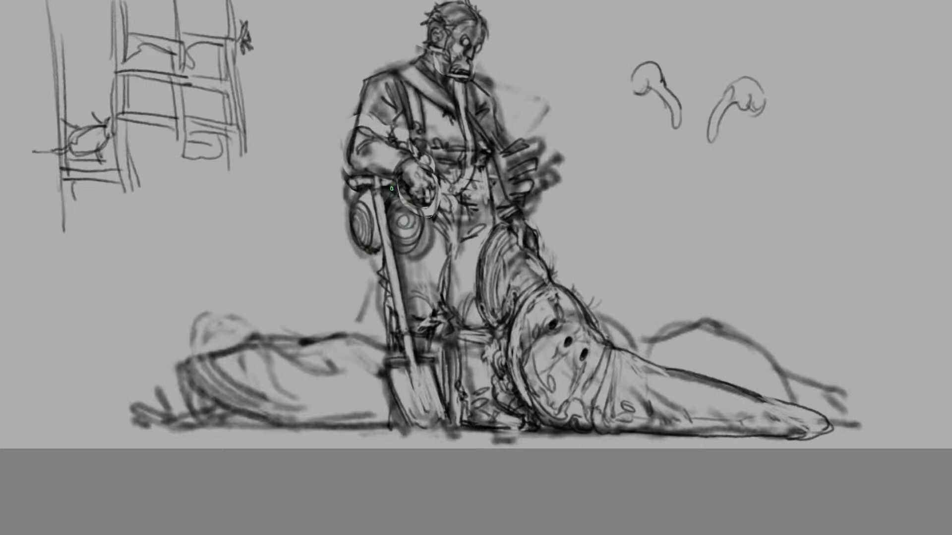
Draw hoses hanging from the hip coils, one looping beside the leg and one reaching the ground and curling up
mouse_move(345, 196)
mouse_down()
mouse_move(342, 226)
mouse_move(371, 263)
mouse_move(370, 326)
mouse_up()
mouse_move(375, 274)
mouse_down()
mouse_move(371, 326)
mouse_move(374, 293)
mouse_move(384, 350)
mouse_up()
key(ctrl+z)
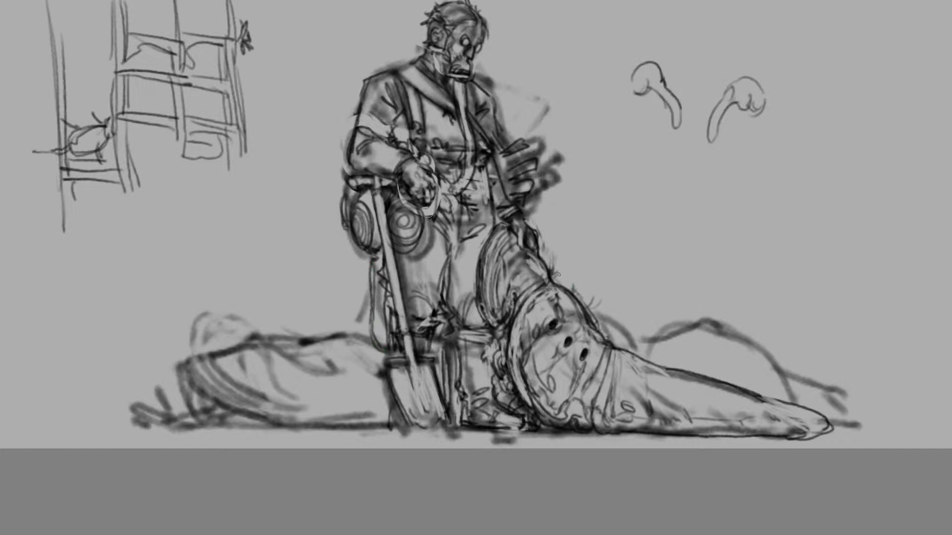
mouse_move(353, 236)
mouse_down()
mouse_move(317, 323)
mouse_move(335, 331)
mouse_up()
key(ctrl+z)
mouse_move(353, 240)
mouse_down()
mouse_move(357, 433)
mouse_move(303, 406)
mouse_move(336, 343)
mouse_move(306, 415)
mouse_move(358, 428)
mouse_move(351, 231)
mouse_up()
key(ctrl+z)
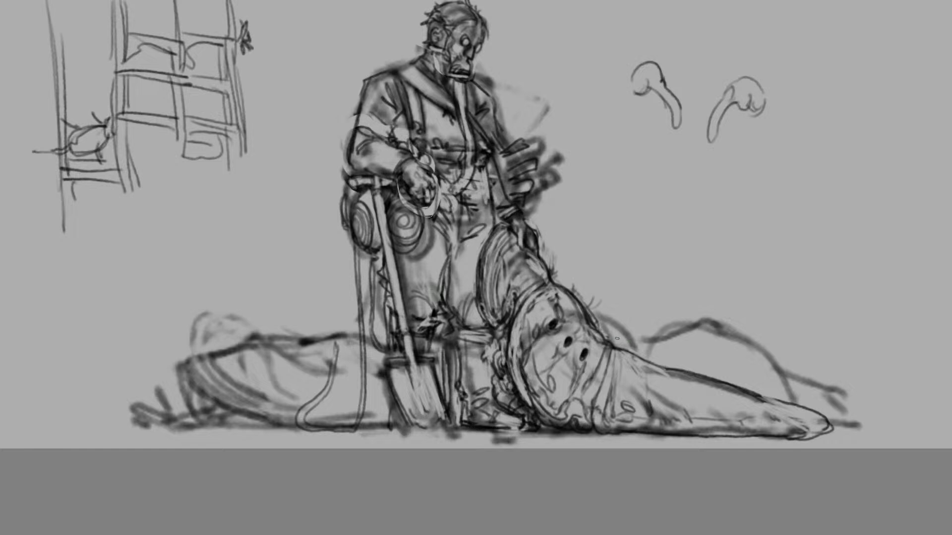
Draw a rounded sac-like flap on the front slug's side, running back from behind its head
mouse_move(611, 337)
mouse_down()
mouse_move(664, 399)
mouse_move(620, 368)
mouse_move(619, 343)
mouse_move(638, 409)
mouse_move(606, 340)
mouse_move(626, 385)
mouse_up()
key(ctrl+z)
key(ctrl+z)
mouse_move(609, 344)
mouse_down()
mouse_move(619, 385)
mouse_move(647, 411)
mouse_up()
key(ctrl+z)
drag(655, 374, 653, 408)
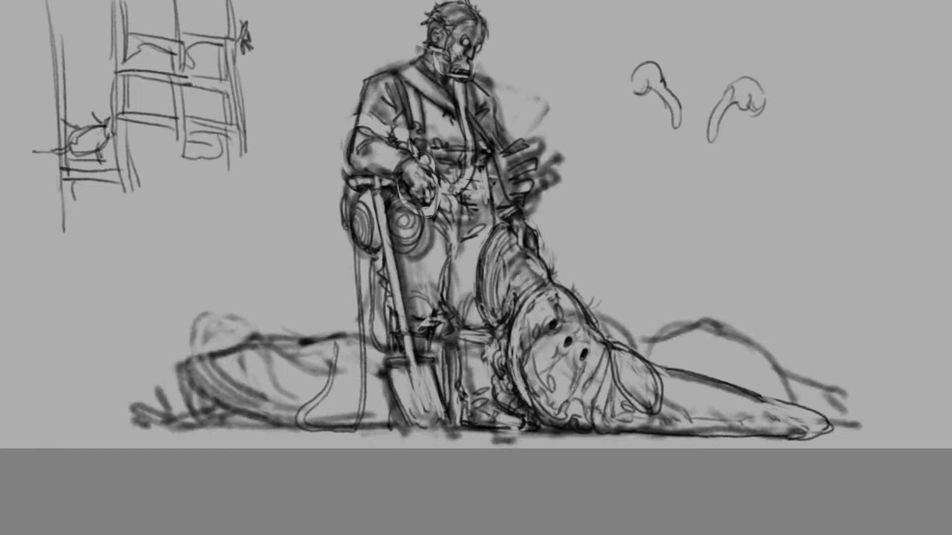
drag(607, 340, 629, 351)
Add a round port below the front slug's dark holes with a thin tube curving toward the side flap
drag(563, 370, 568, 379)
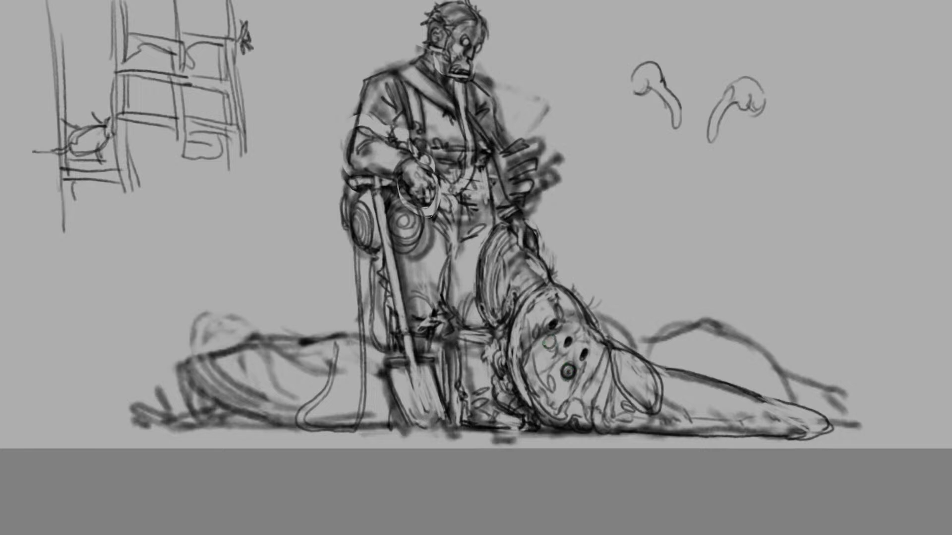
mouse_move(570, 375)
mouse_down()
mouse_move(640, 414)
mouse_move(593, 398)
mouse_move(570, 373)
mouse_up()
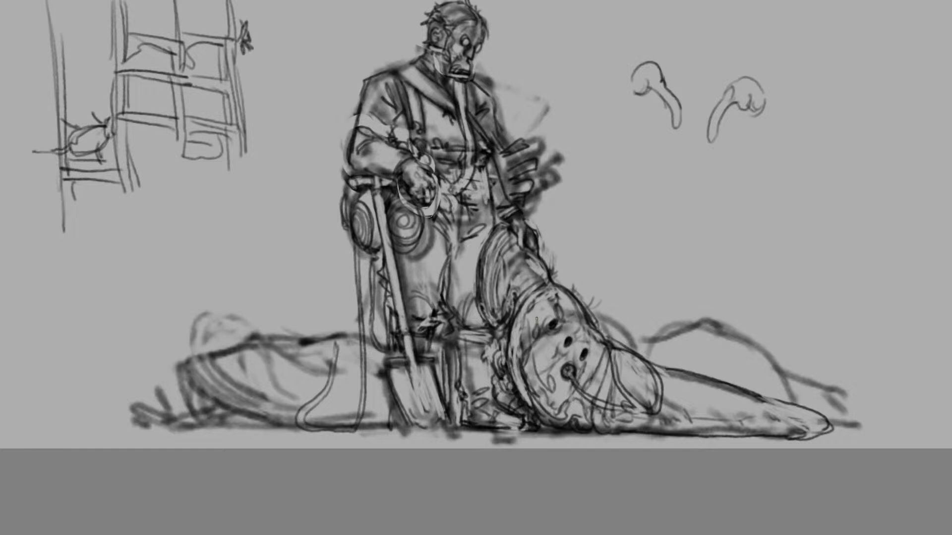
Try to add a line down the front slug's face and a short mark on its tail
mouse_move(536, 318)
mouse_down()
mouse_move(527, 322)
mouse_move(584, 392)
mouse_move(583, 315)
mouse_move(559, 388)
mouse_up()
key(ctrl+z)
key(ctrl+z)
mouse_move(738, 411)
mouse_down()
mouse_move(746, 402)
mouse_move(747, 410)
mouse_up()
key(ctrl+z)
key(ctrl+minus)
key(ctrl+minus)
key(ctrl+minus)
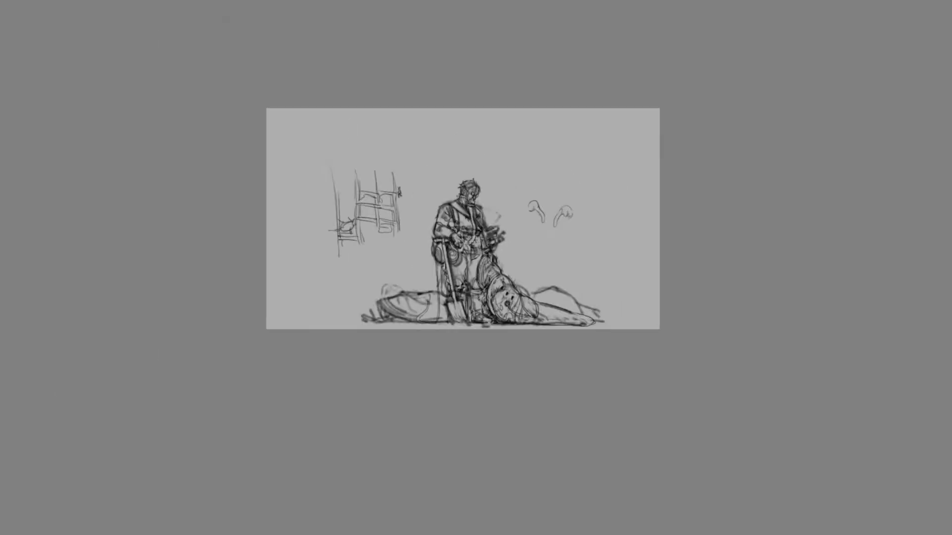
key(ctrl+plus)
key(ctrl+plus)
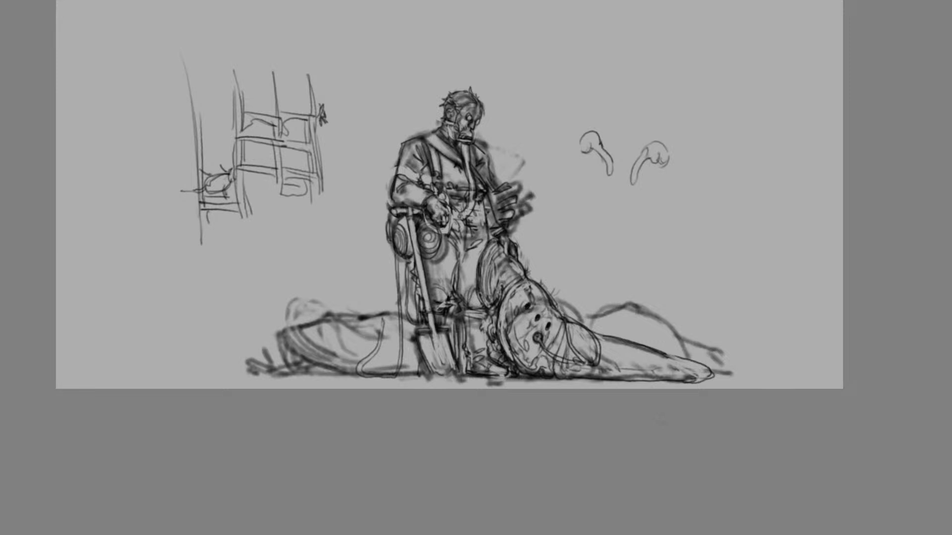
key(ctrl+plus)
scroll(476, 268, down, 2)
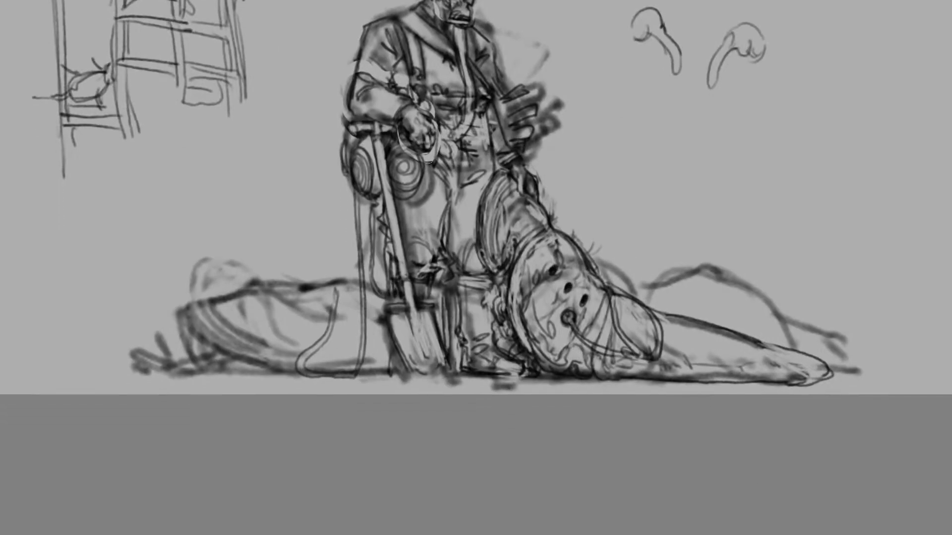